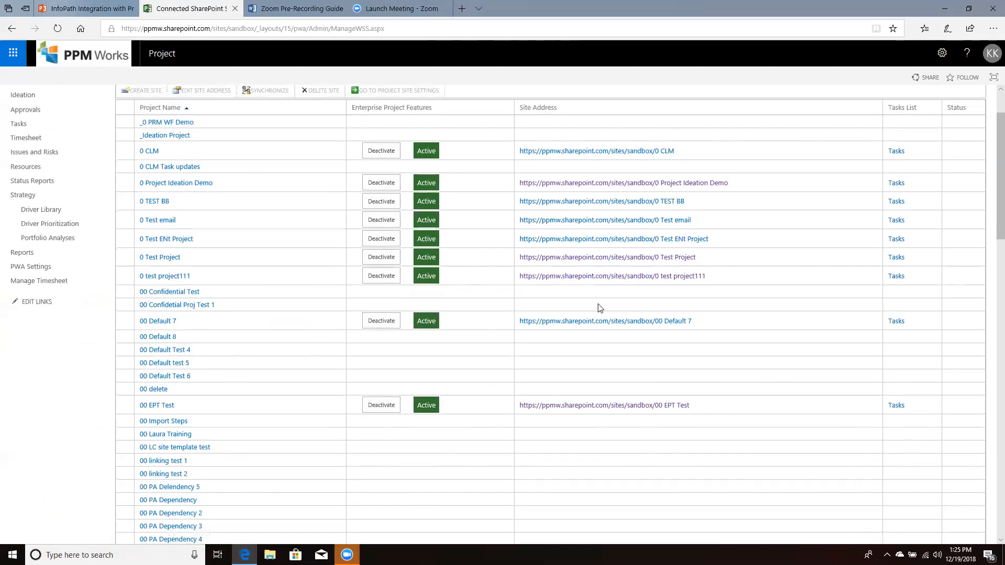
Open the Project Change Request list on the 00 Test Webinar site and view its customized new-item form without saving an item
scroll(600, 308, down, 6)
scroll(599, 308, down, 3)
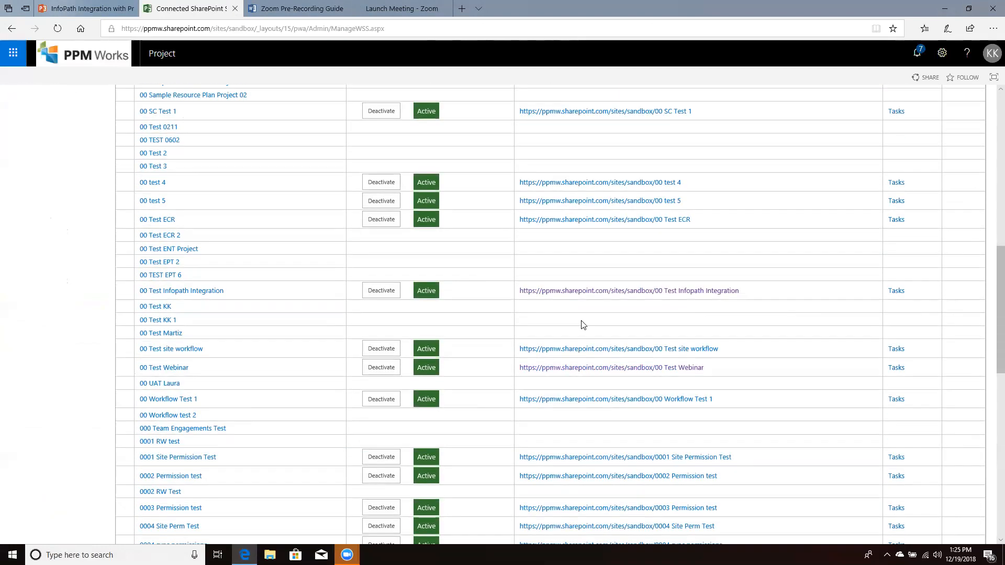
click(579, 369)
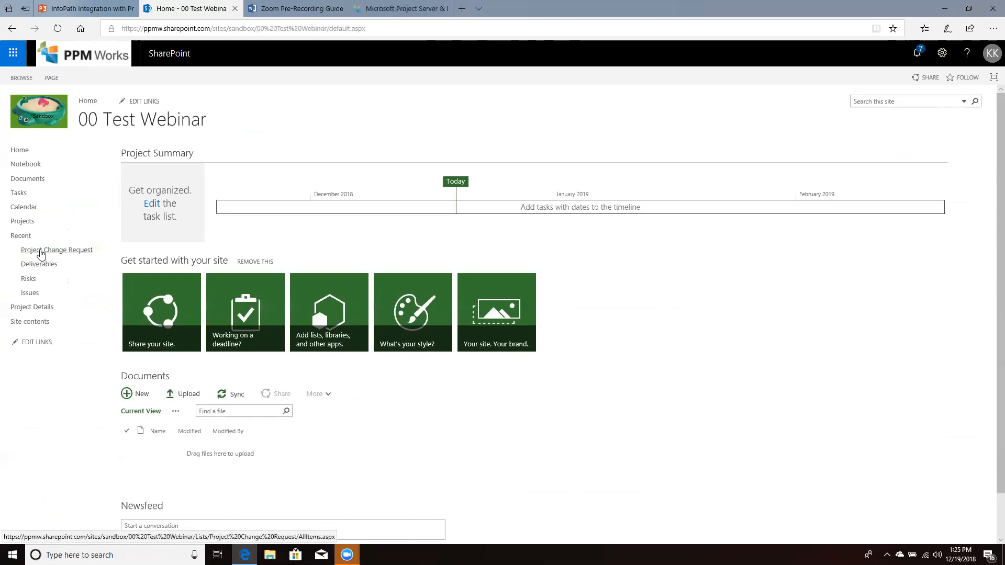
click(39, 252)
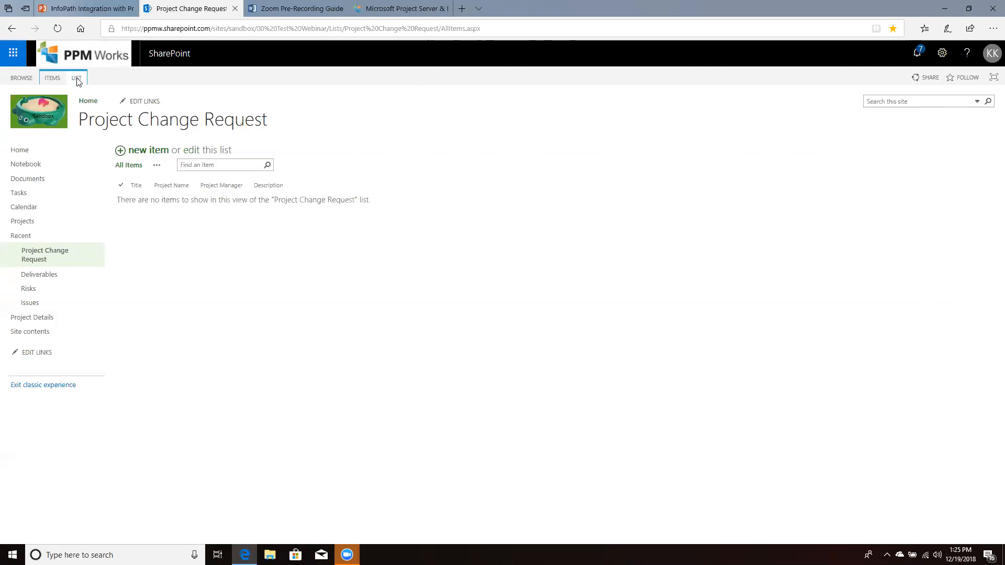
click(137, 152)
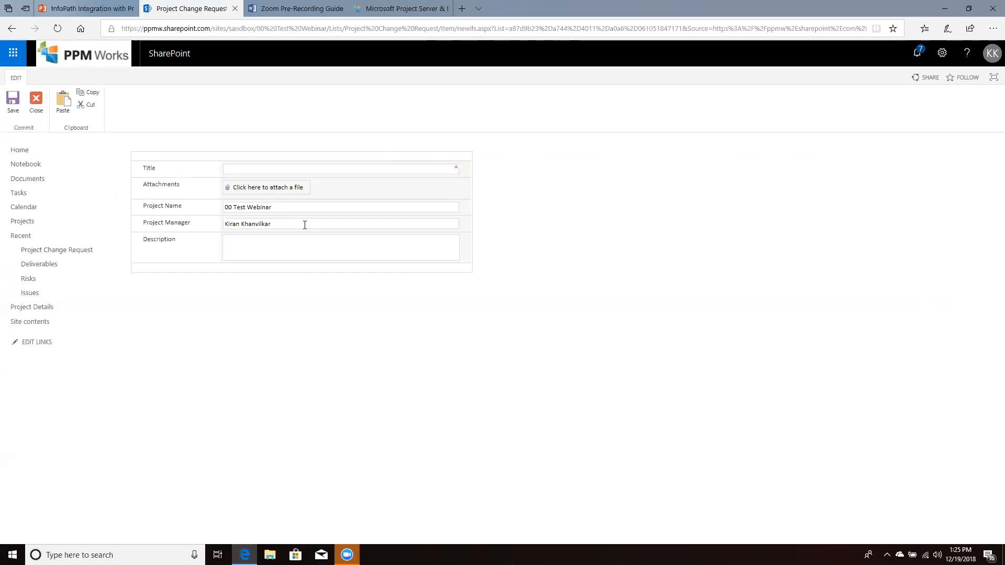
click(36, 102)
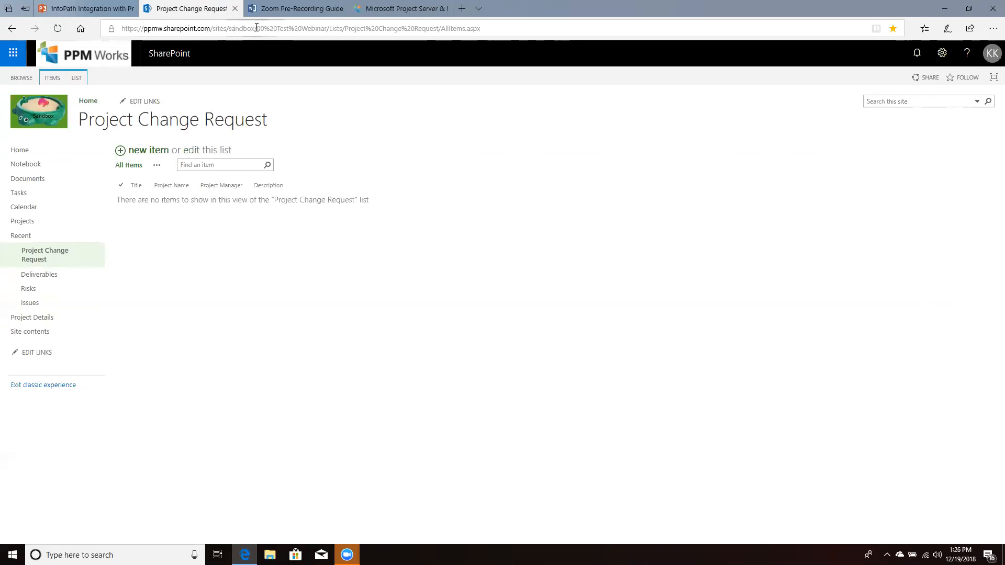
Go back to the sandbox Project Web App home and open the 0 Test email site from its Connected SharePoint Sites
drag(257, 27, 385, 18)
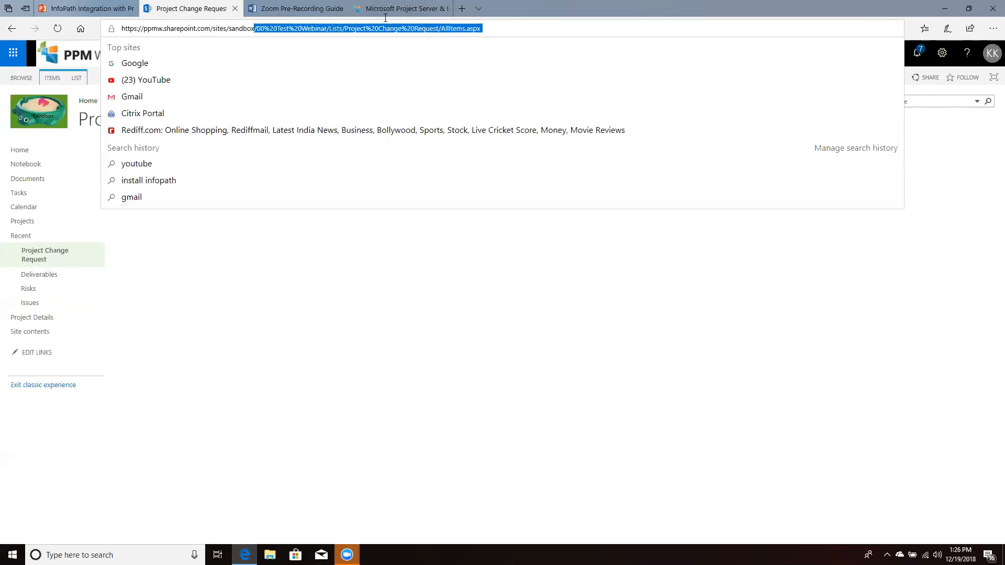
key(BackSpace)
key(Return)
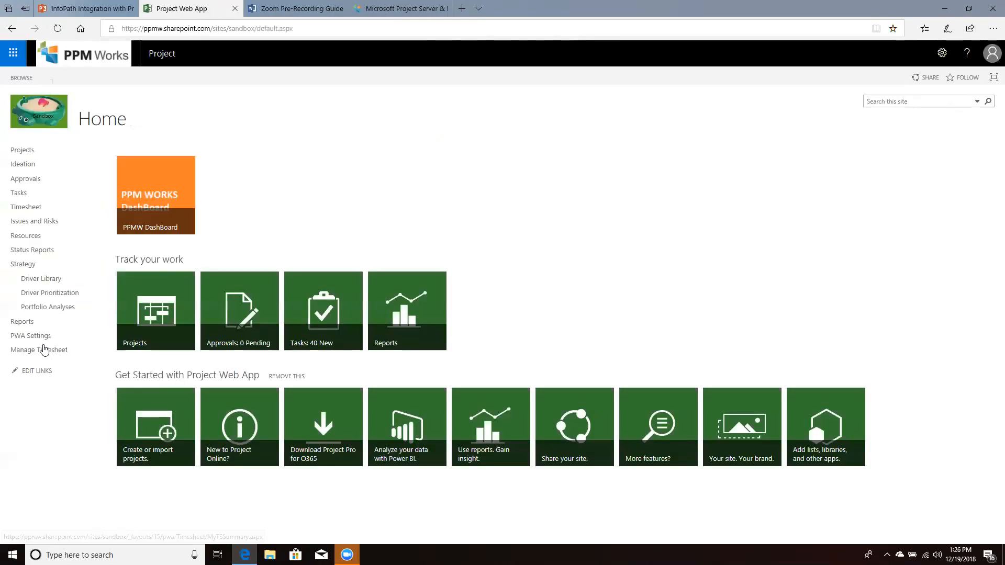
click(37, 340)
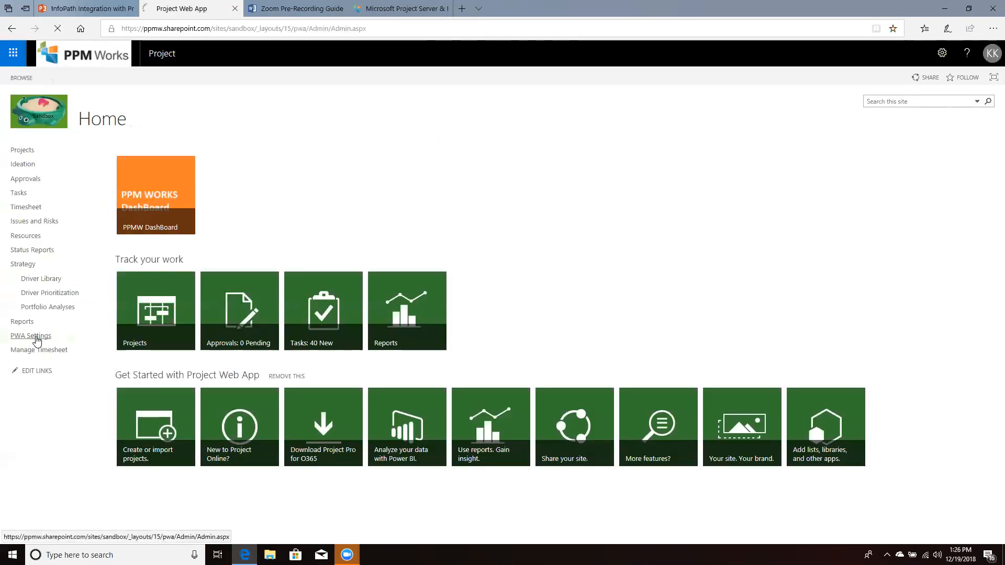
click(476, 258)
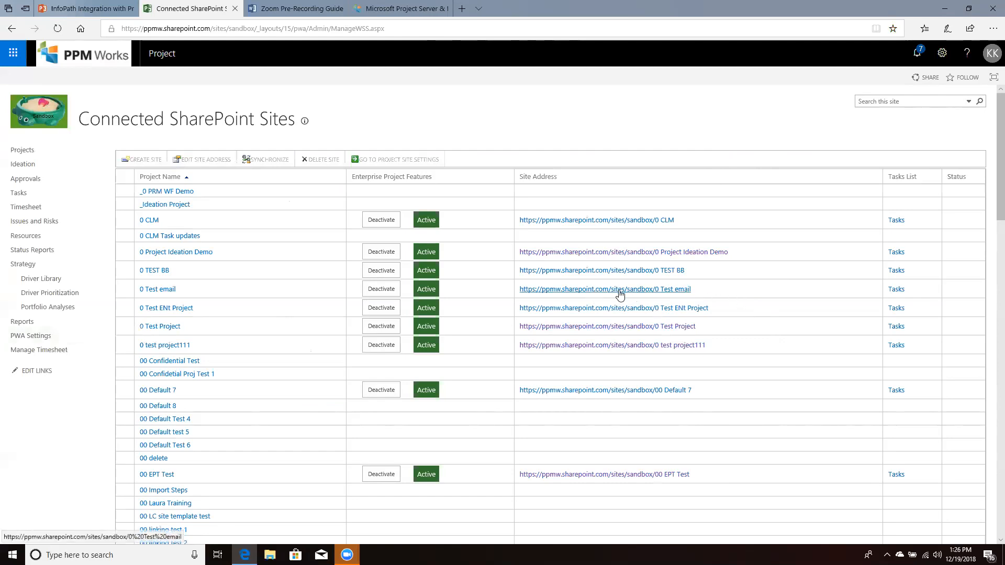
click(600, 292)
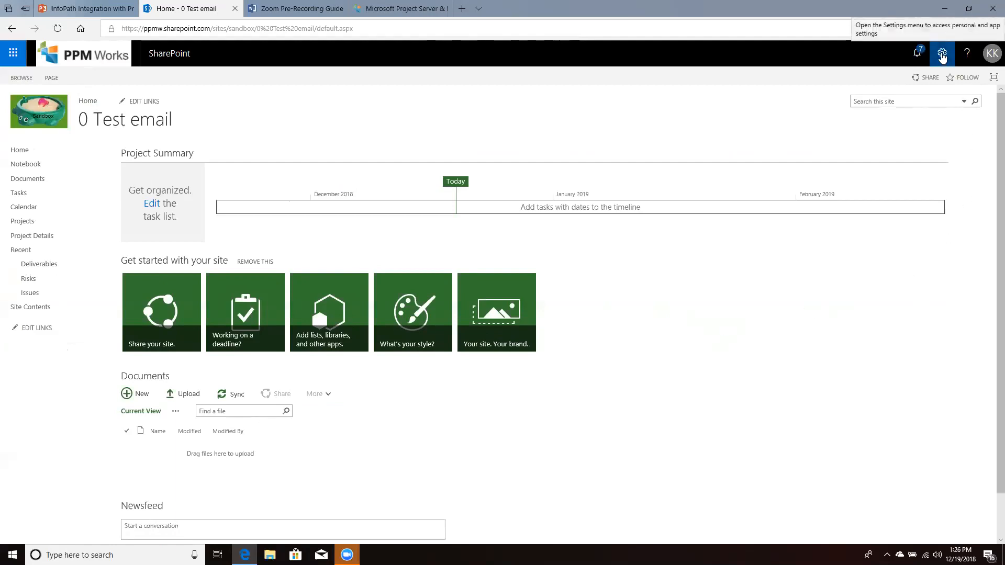
Add a custom list named Project Change Request to the contents of the 0 Test email site
click(941, 55)
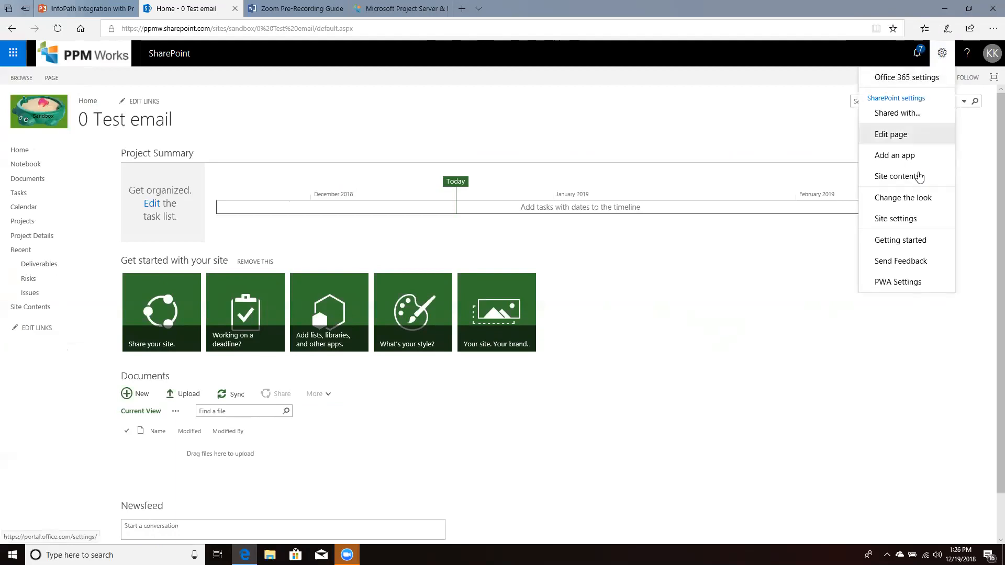
click(897, 177)
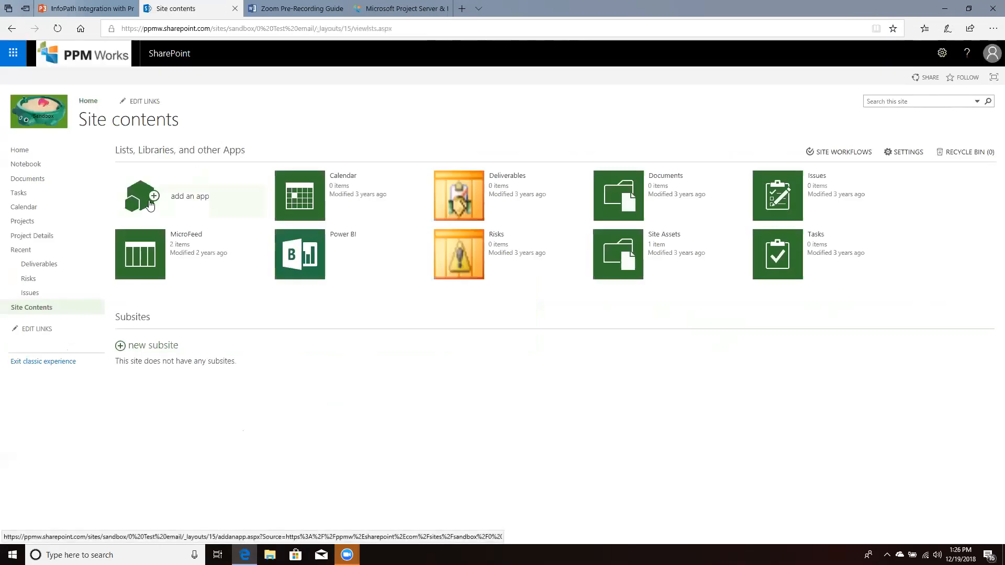
click(154, 199)
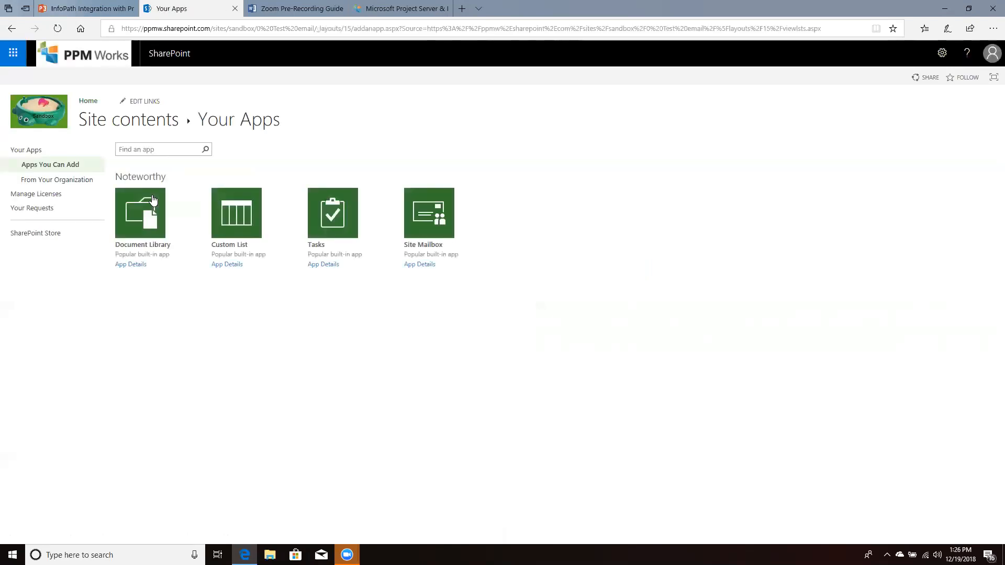
click(233, 215)
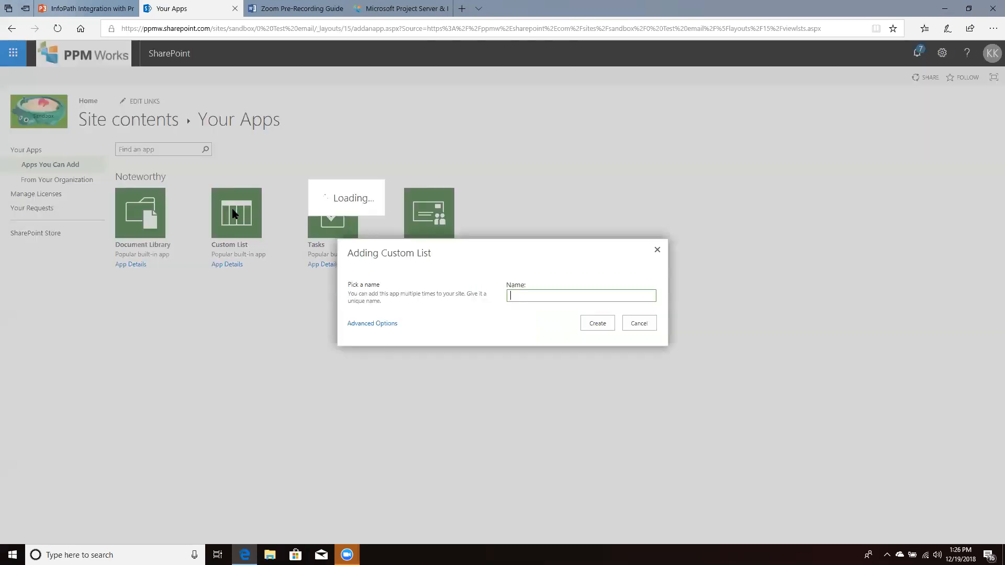
text(Proje)
scroll(531, 295, down, 5)
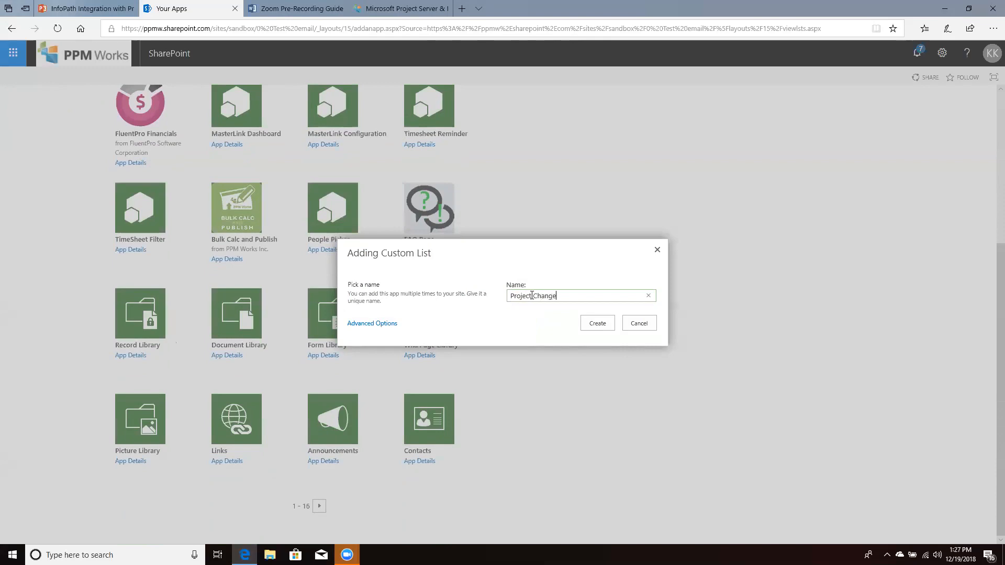
text(oject Change Request)
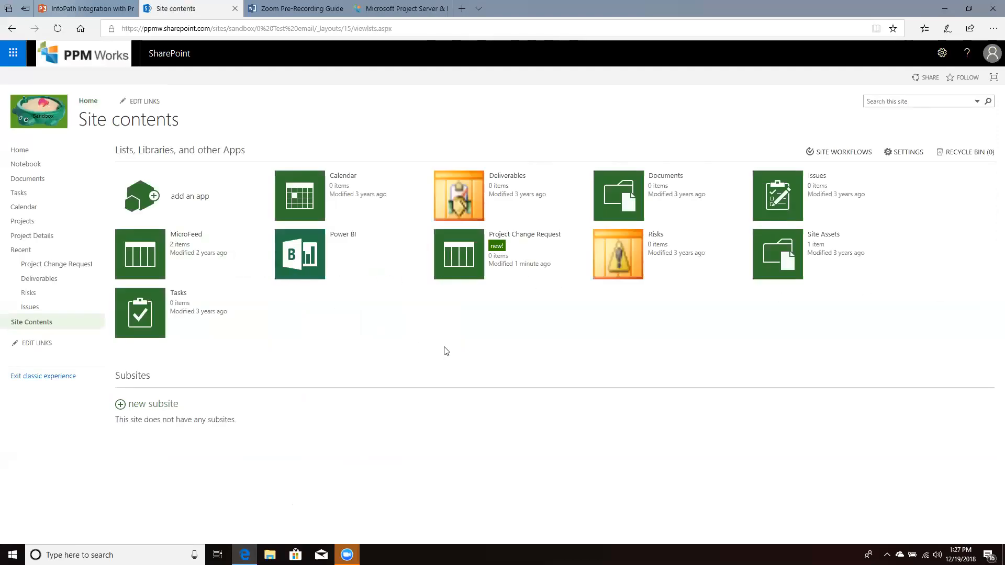
Create a single-line-of-text column named Project Name in the settings of the Project Change Request list
click(578, 236)
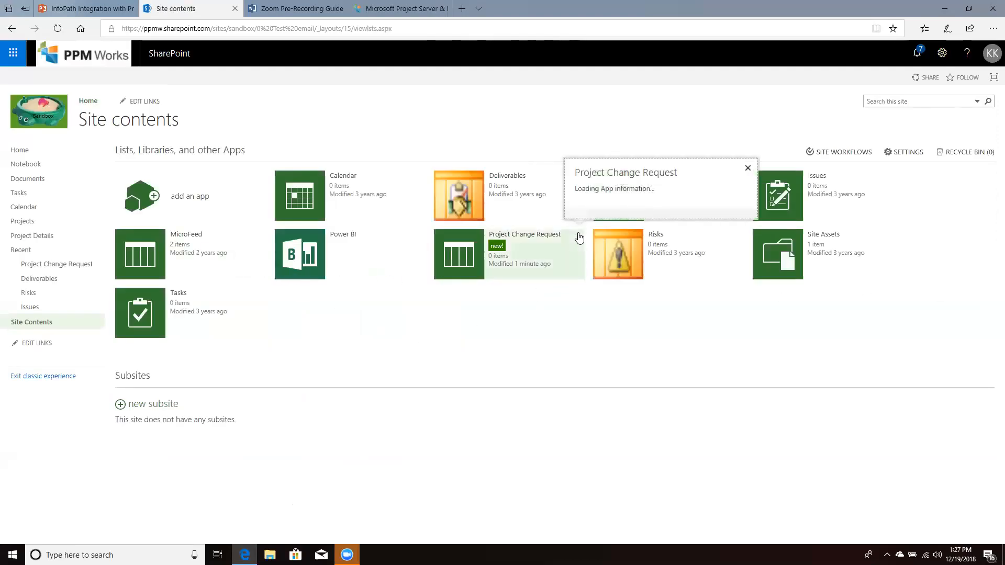
click(586, 211)
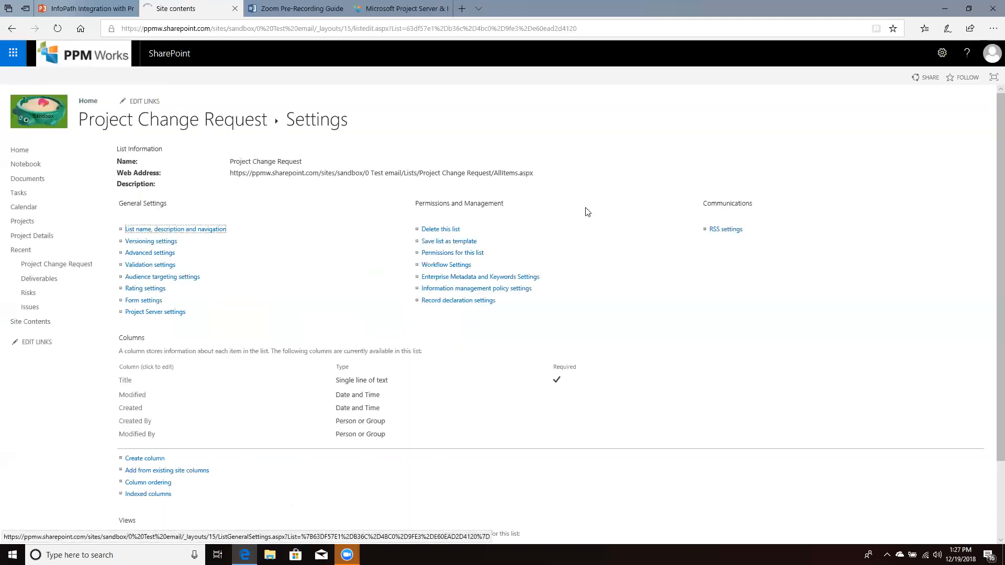
click(141, 460)
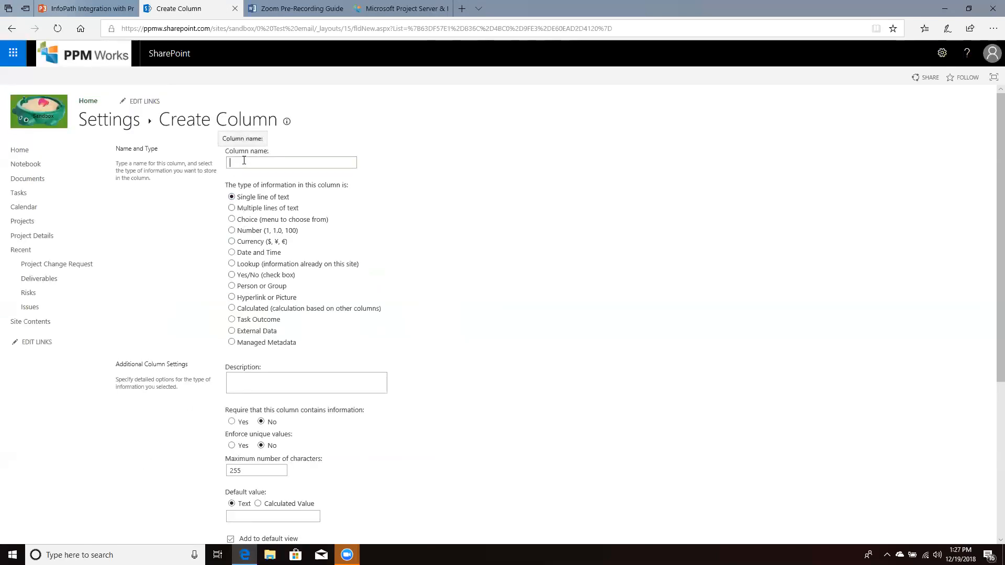
text(Project Name)
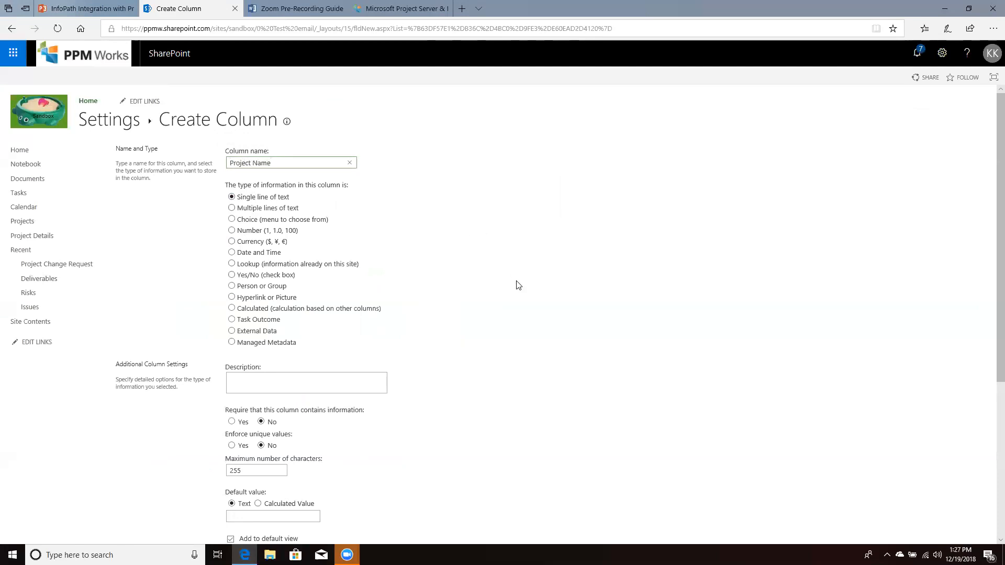
scroll(518, 293, down, 5)
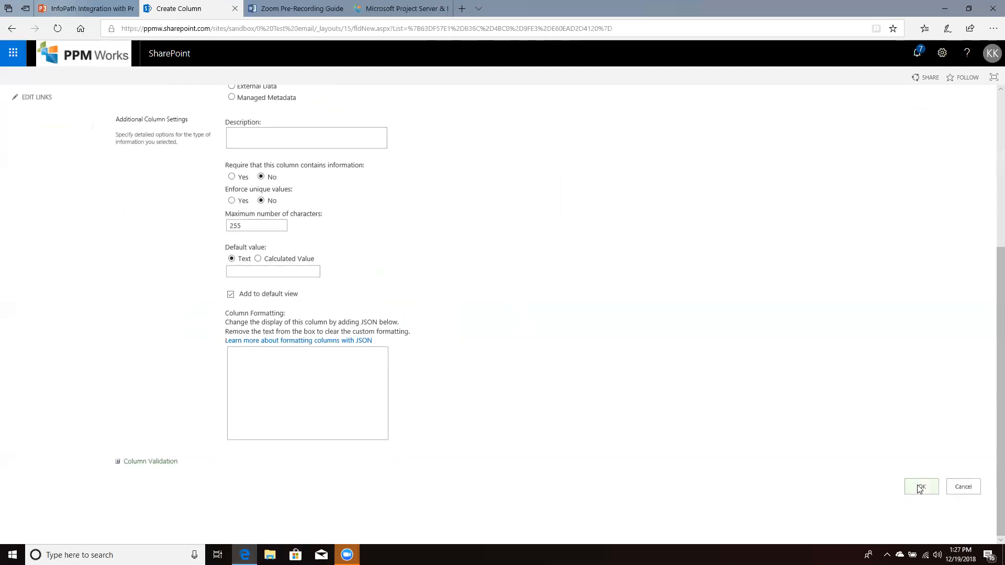
click(920, 488)
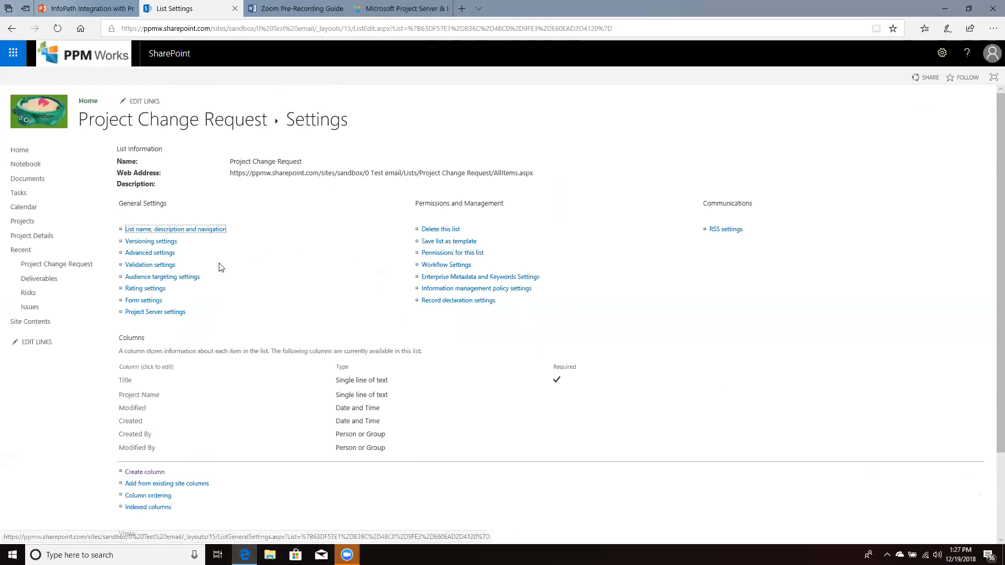
Create a second single-line-of-text column named Project Manager in the Project Change Request list
scroll(178, 397, down, 1)
click(155, 404)
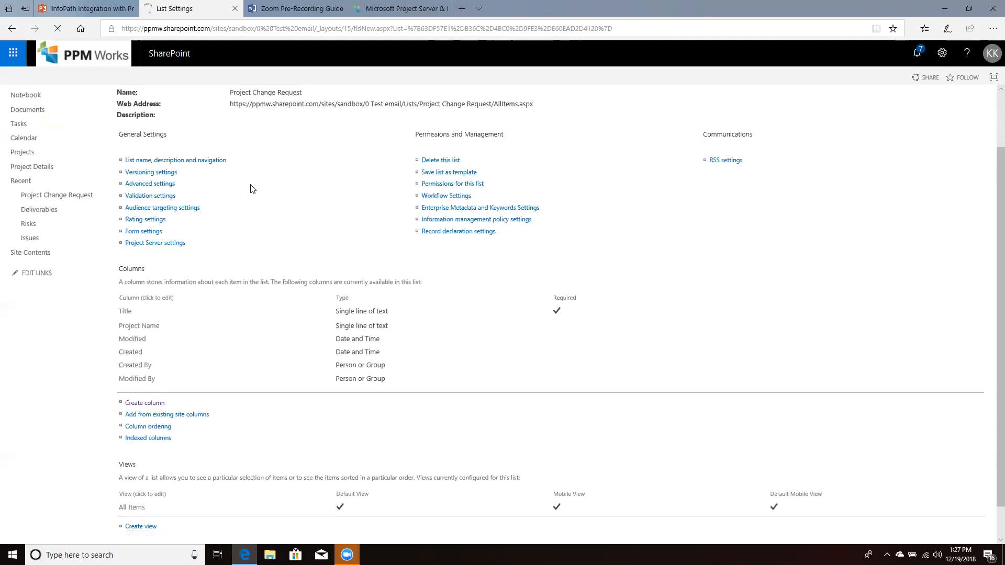
click(238, 162)
text(Project)
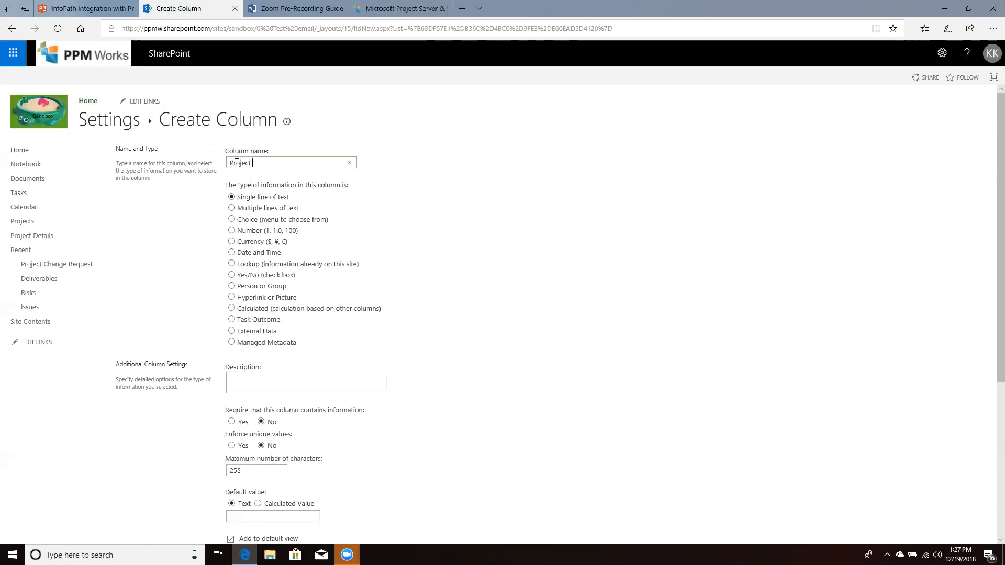
text( Manager)
scroll(258, 178, down, 5)
click(923, 487)
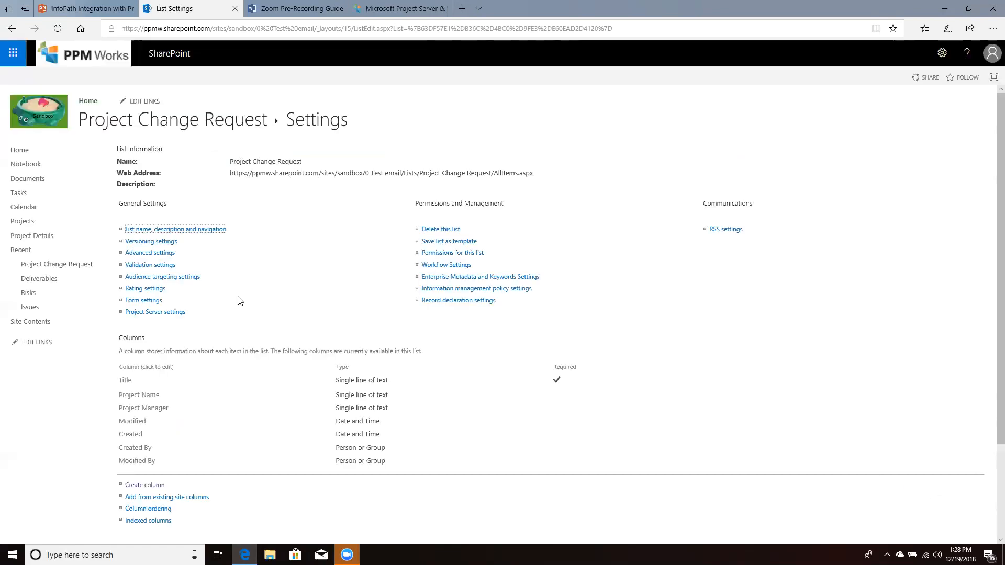
Review the list's columns and its default new-item form, and cancel the form without saving an item
scroll(238, 299, down, 3)
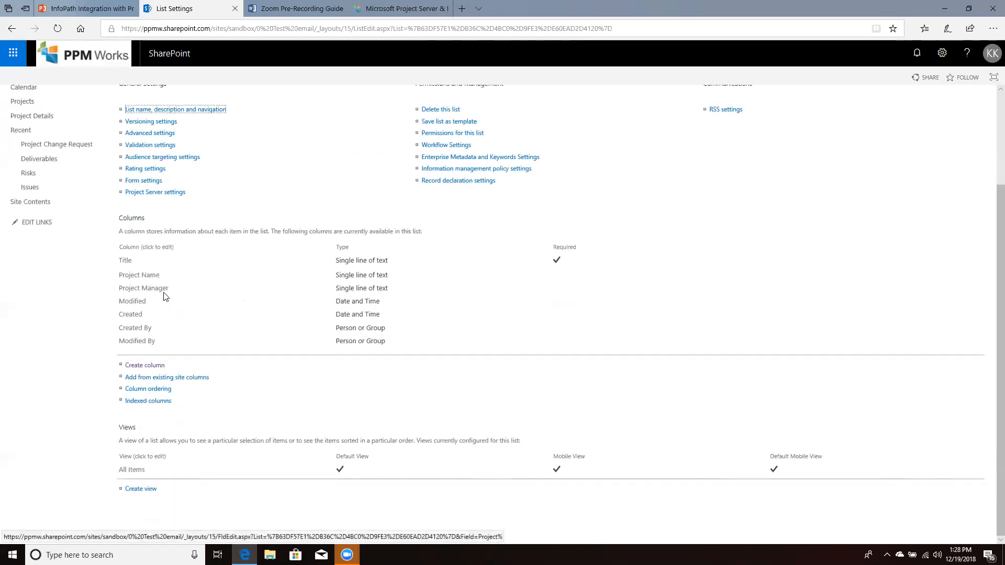
scroll(210, 313, up, 3)
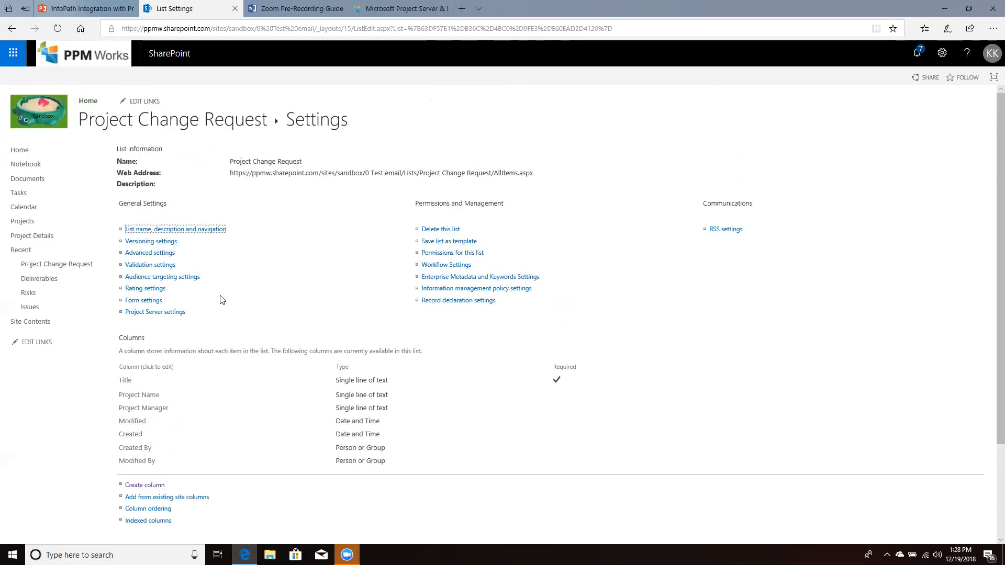
click(155, 122)
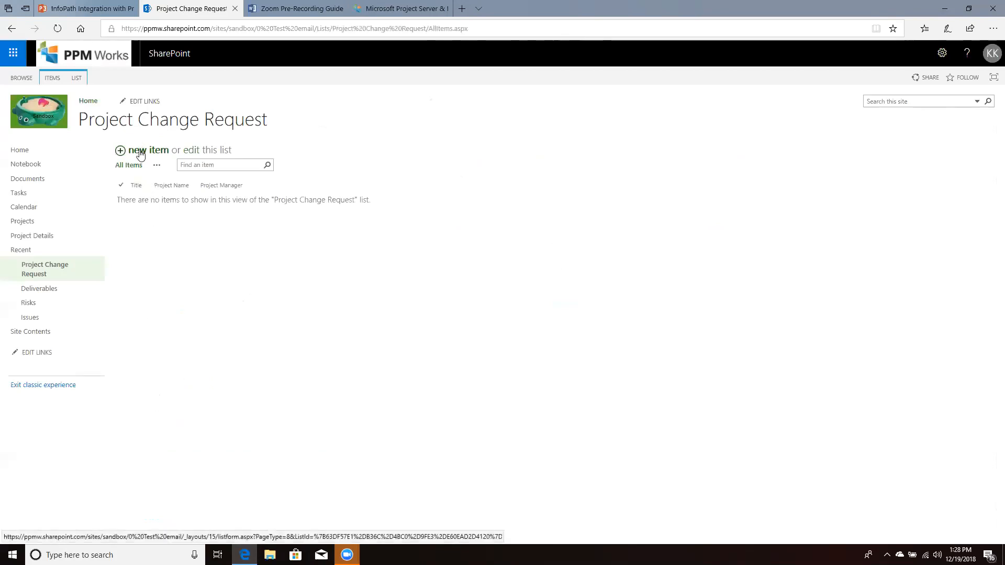
click(140, 152)
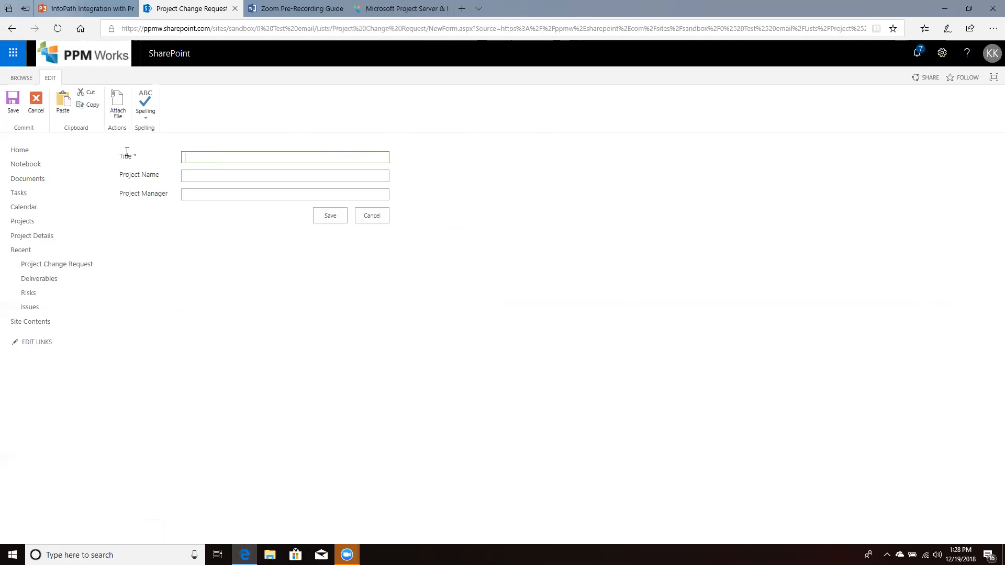
click(372, 216)
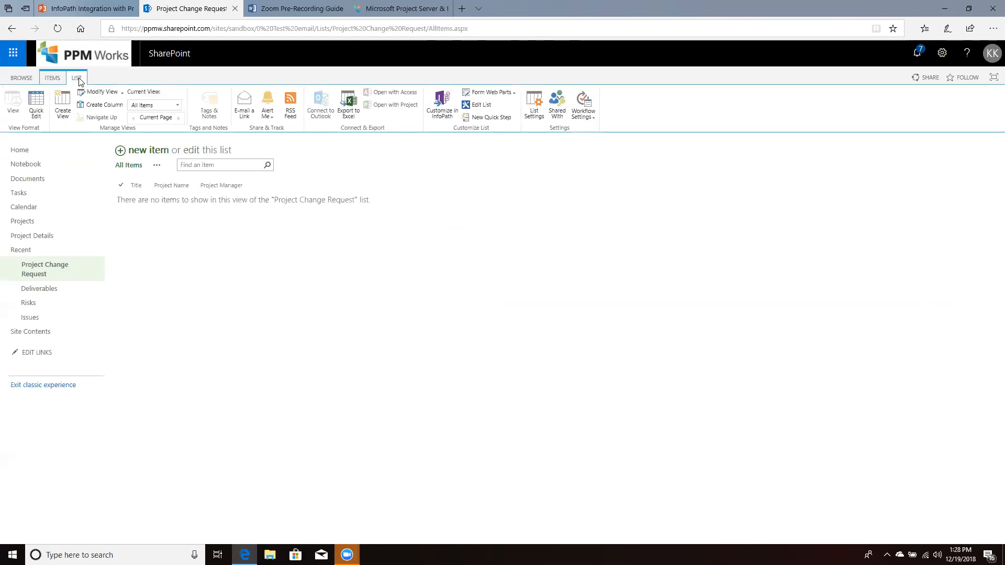
Open the Project Change Request list's form in InfoPath for customization, allowing the switch to the desktop app, and show its data options
click(442, 104)
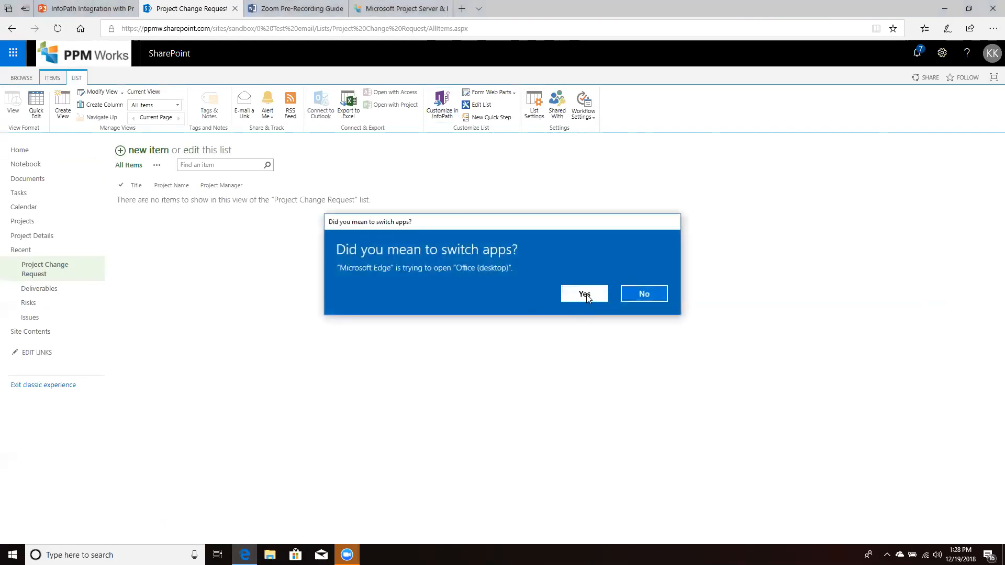
click(586, 294)
click(541, 341)
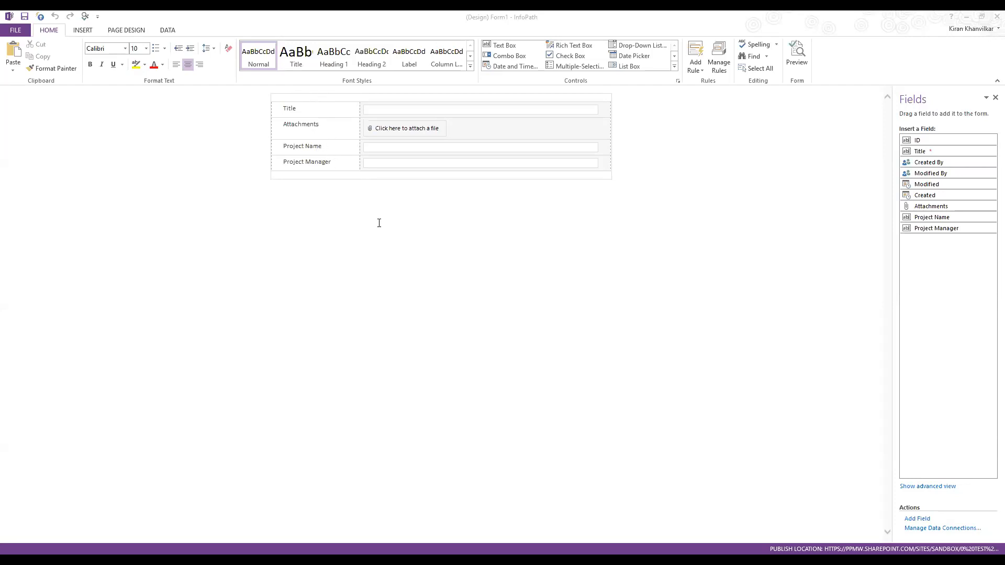
click(166, 31)
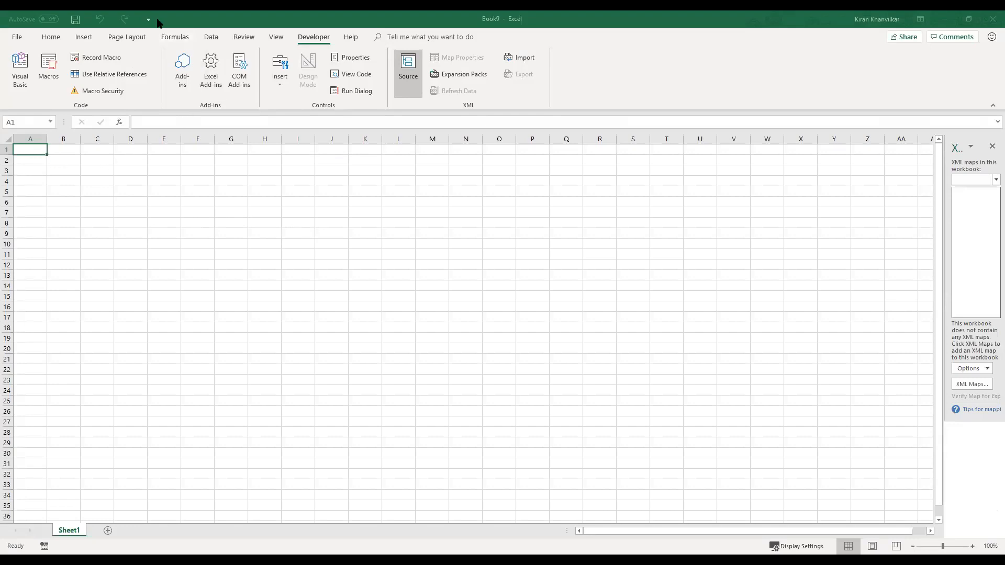
click(213, 38)
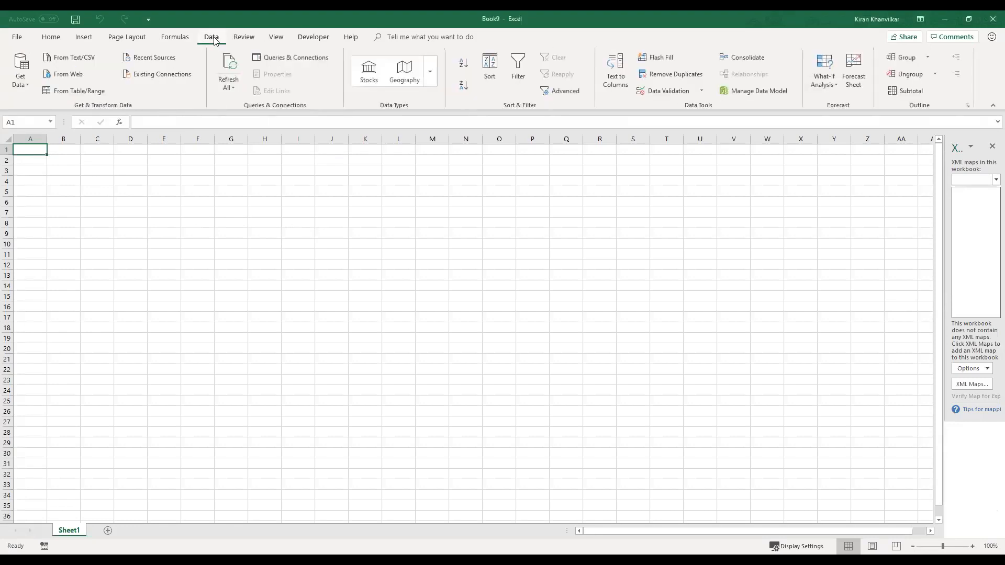
click(27, 82)
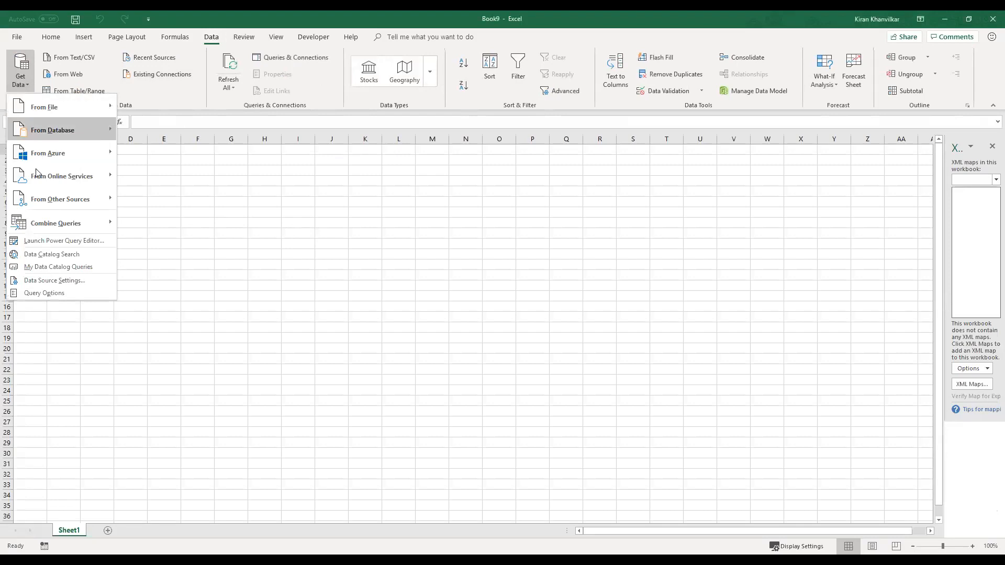
click(53, 200)
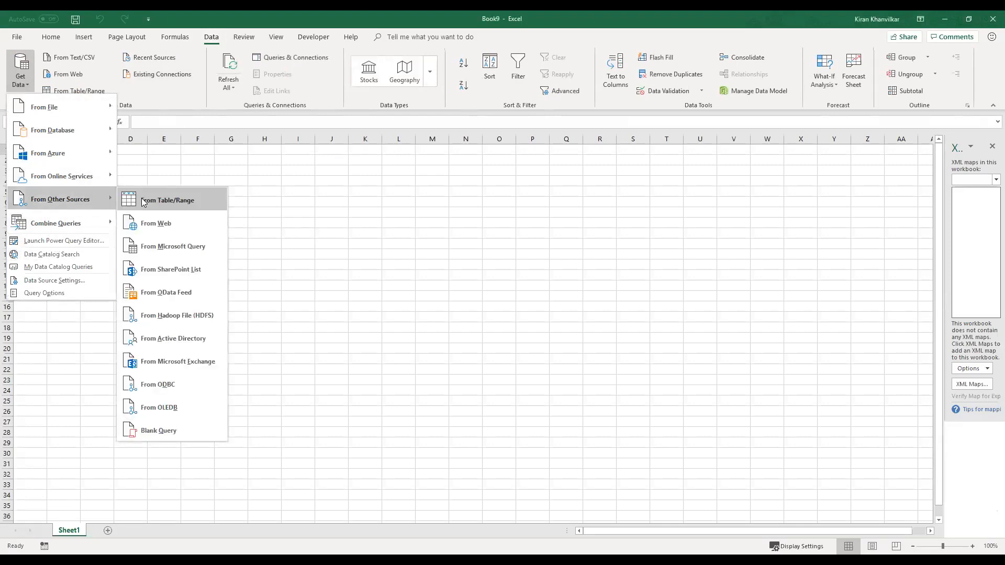
click(162, 294)
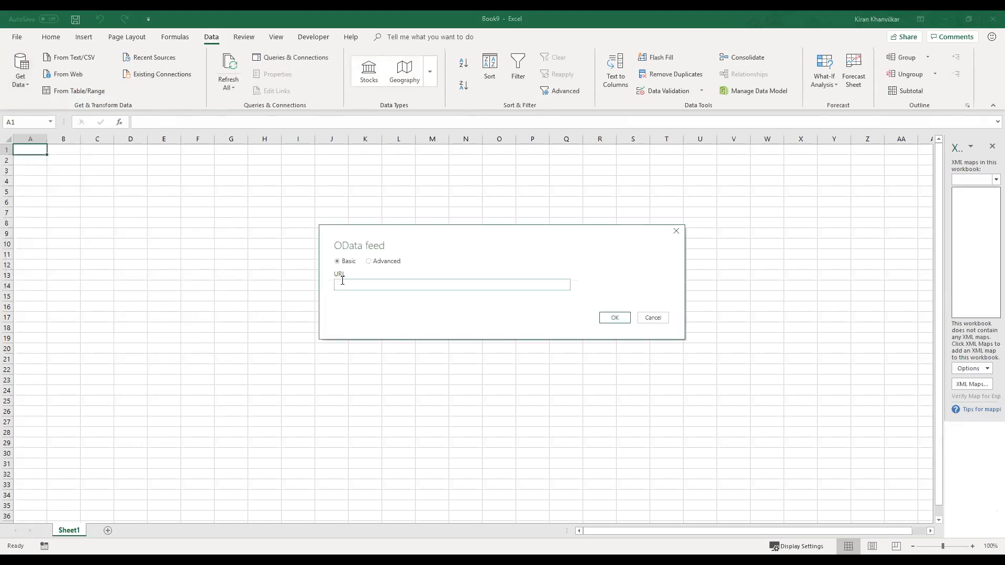
text(https://ppmw.sharepoint.com/sites/sandbox/_api/projectdata)
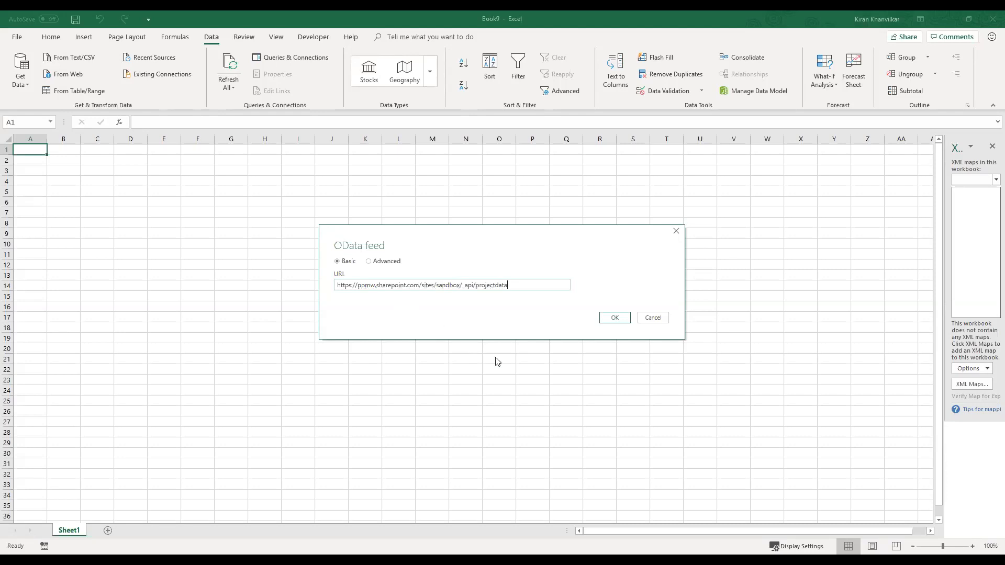
drag(513, 285, 330, 296)
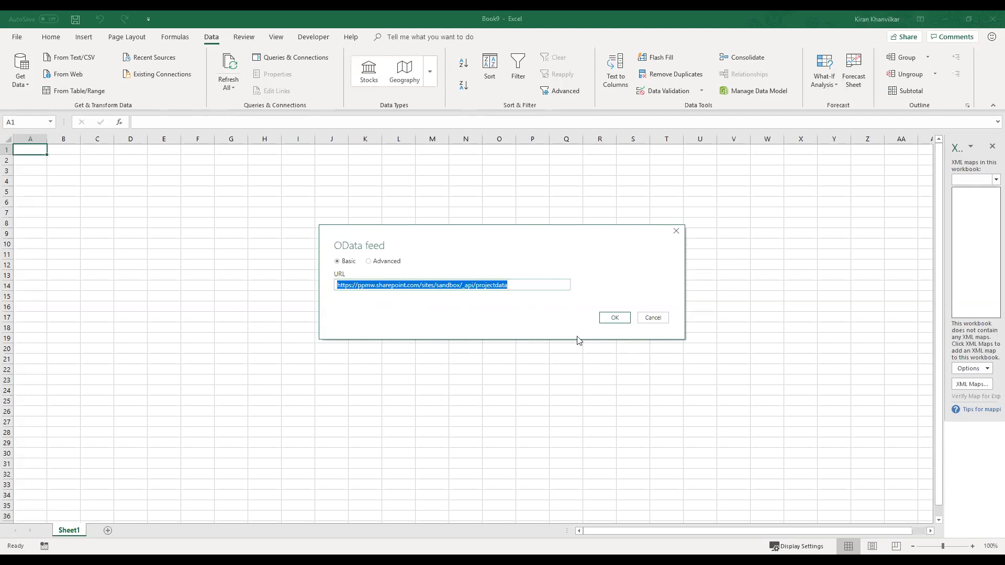
click(612, 319)
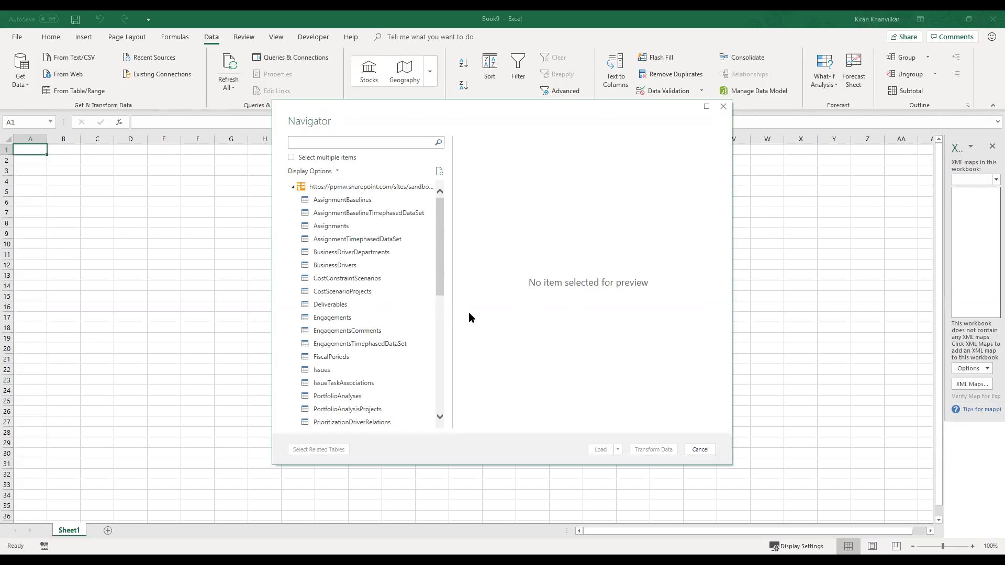
Choose the Projects table from the feed and open it for transformation in Power Query Editor
drag(439, 247, 430, 314)
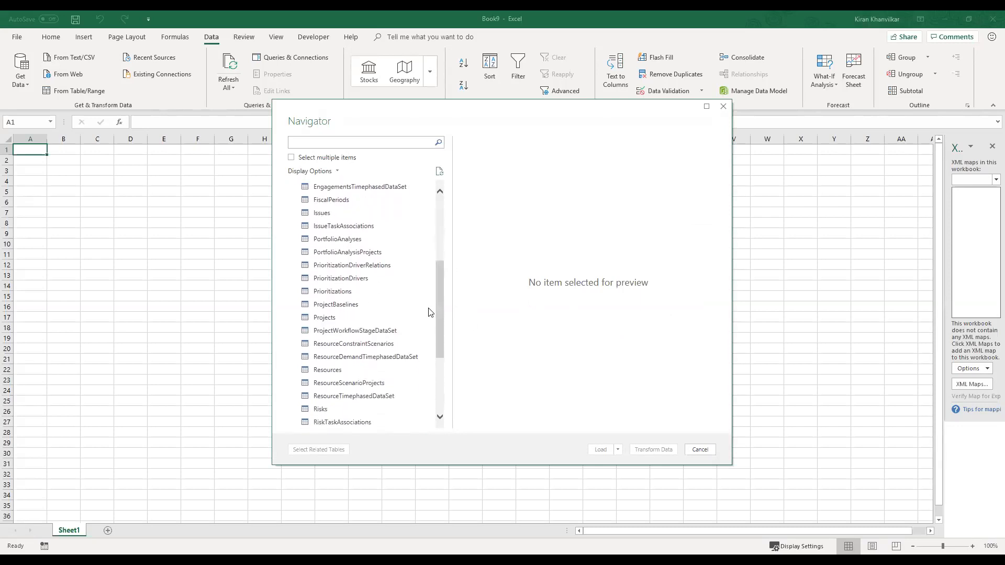
click(322, 319)
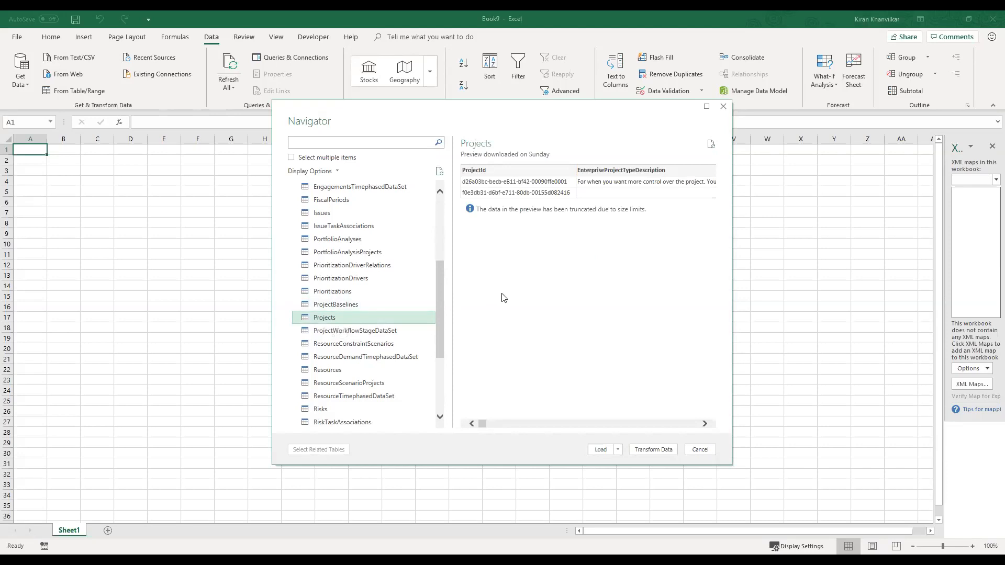
click(653, 450)
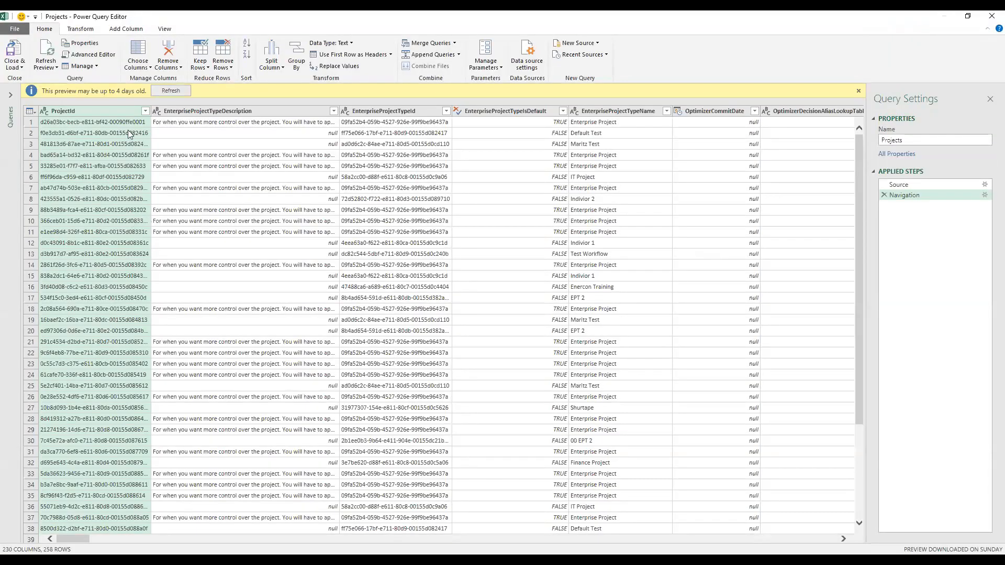
Keep only the ProjectName, ProjectOwnerName and ProjectWorkspaceInternalUrl columns in the Projects query
click(148, 66)
click(150, 82)
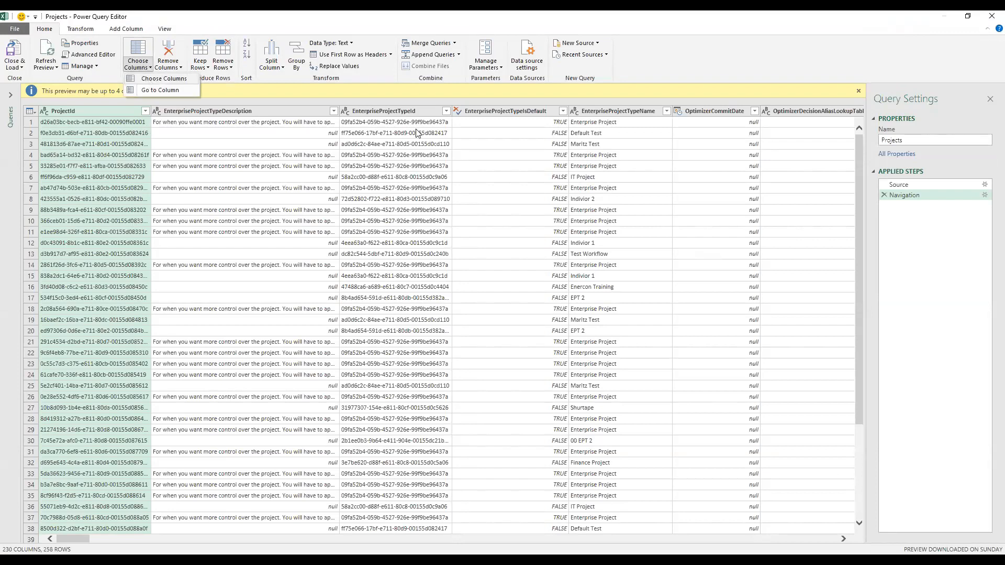
click(433, 188)
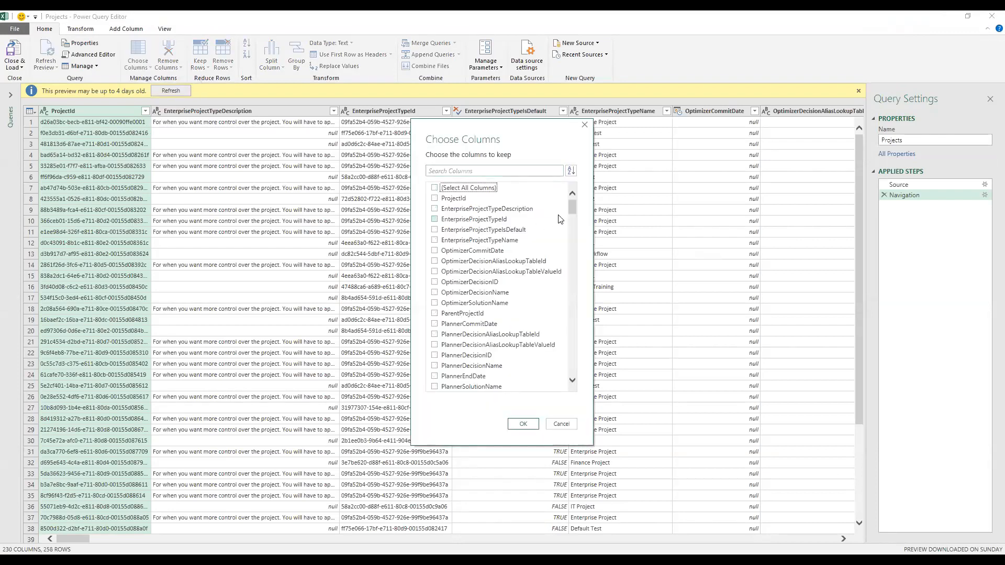
drag(574, 205, 550, 257)
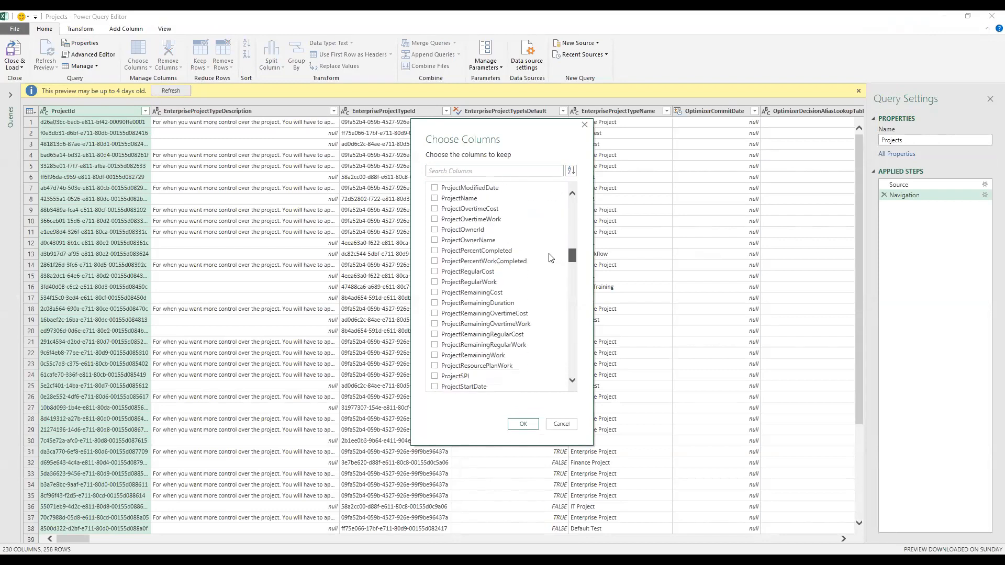
click(469, 201)
drag(572, 256, 574, 255)
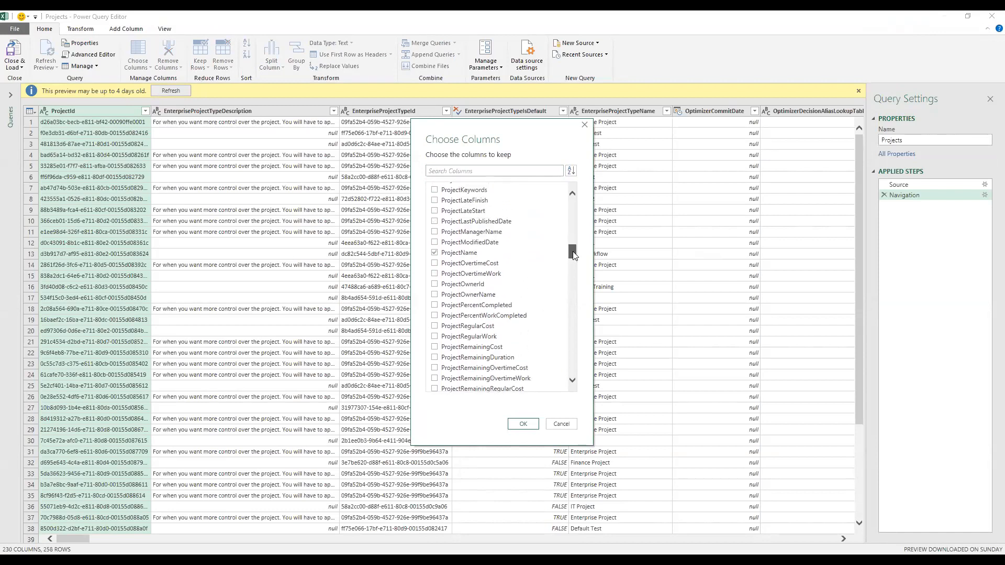
drag(573, 256, 570, 275)
click(463, 281)
click(467, 281)
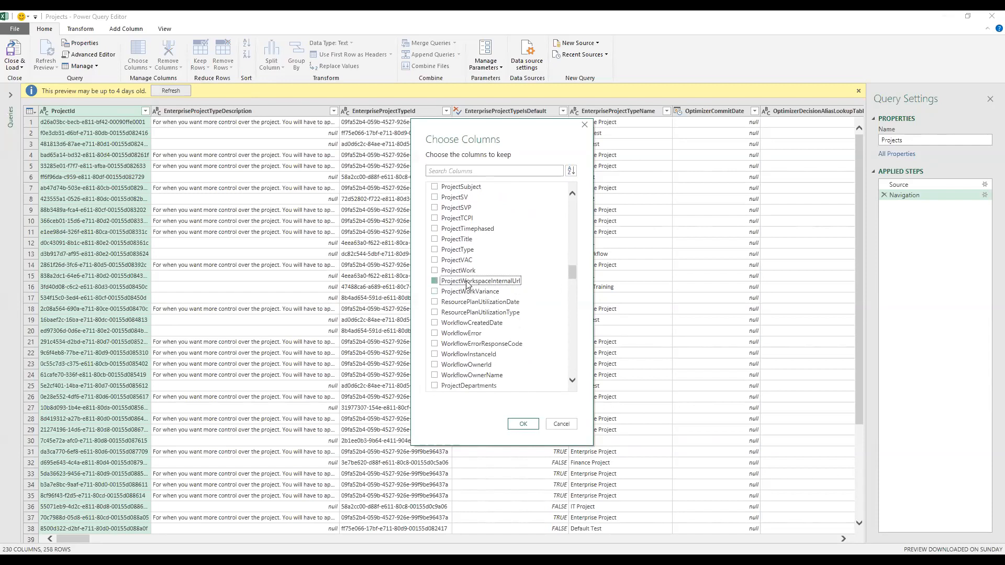
click(521, 426)
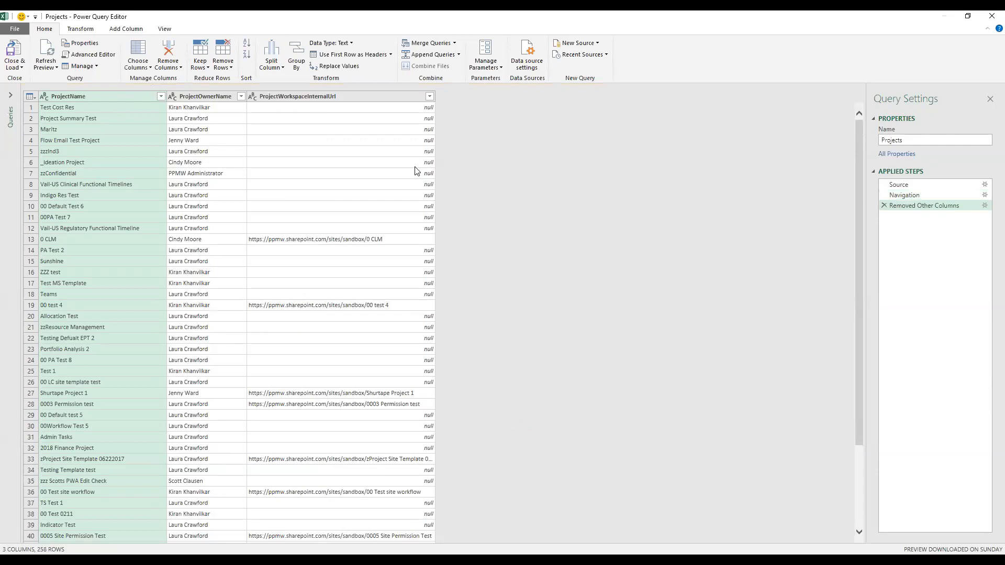
Filter out the null values in ProjectWorkspaceInternalUrl and load the query results into the workbook
click(429, 97)
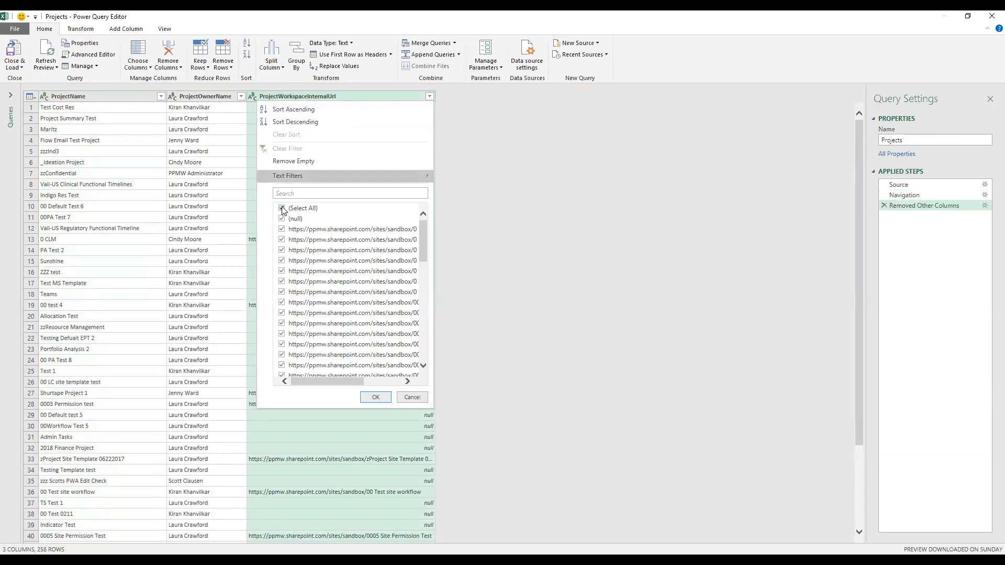
click(282, 219)
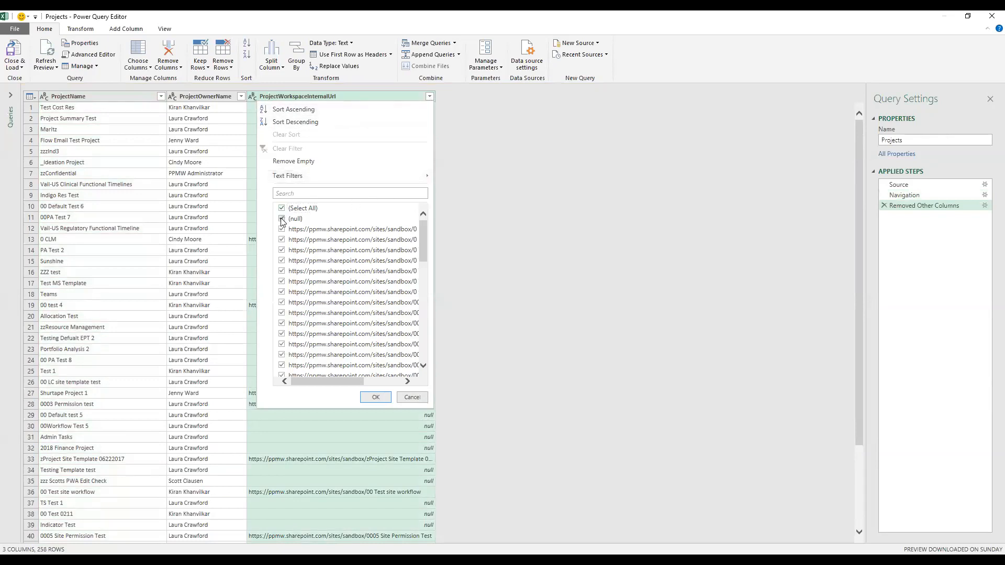
click(376, 397)
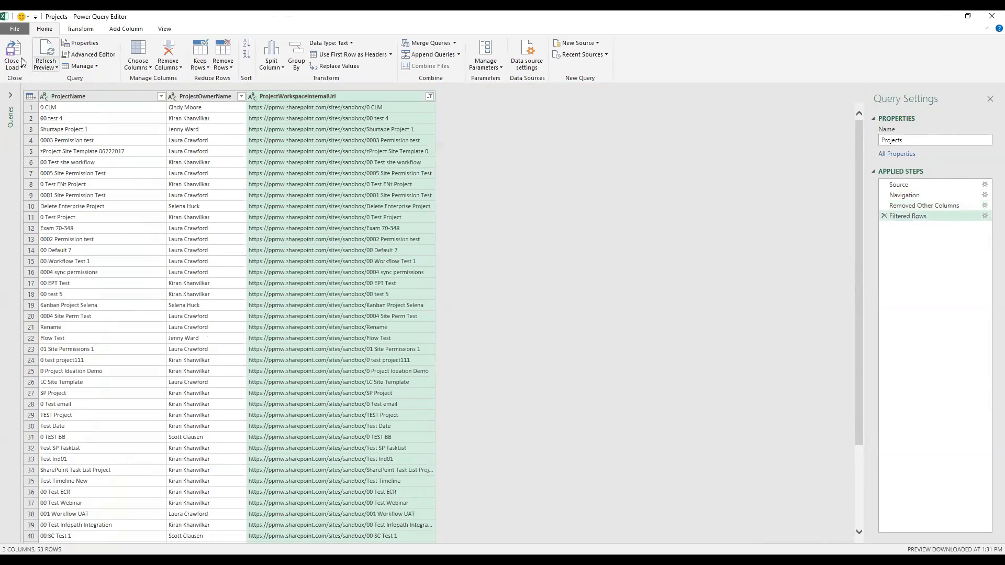
click(13, 52)
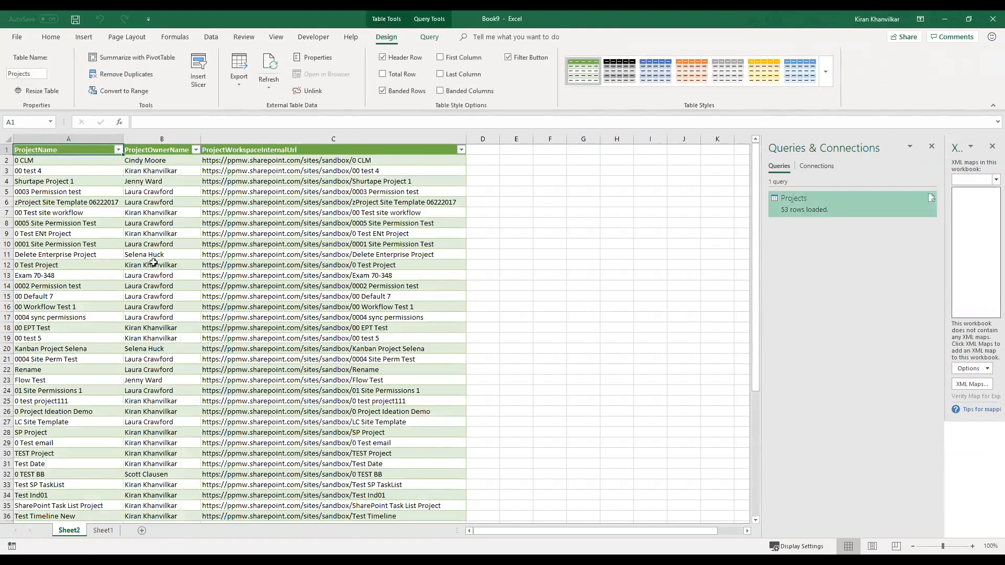
Rename the worksheet holding the loaded project table as ProjectList
double_click(70, 530)
text(Projet)
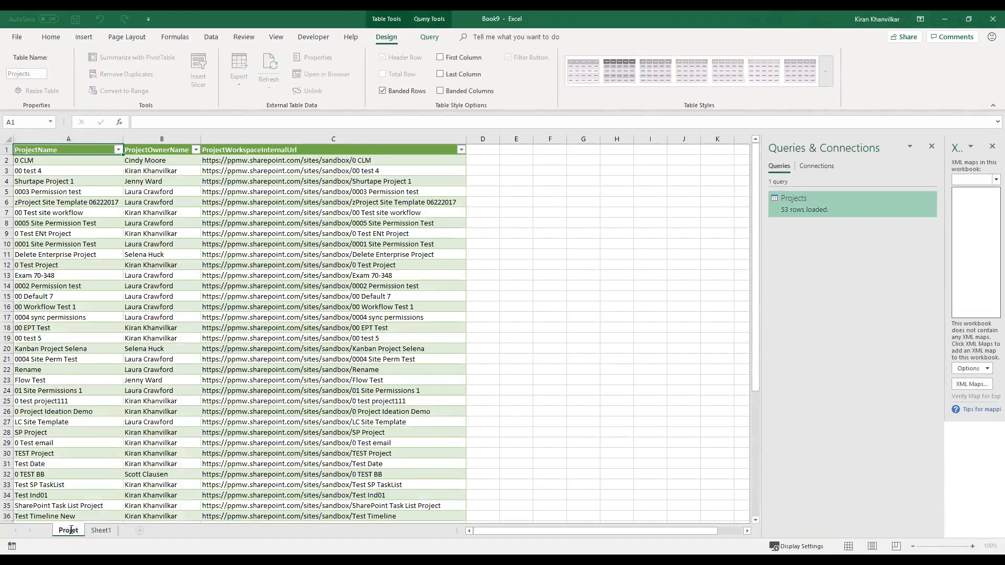
key(BackSpace)
text(ctList)
click(278, 160)
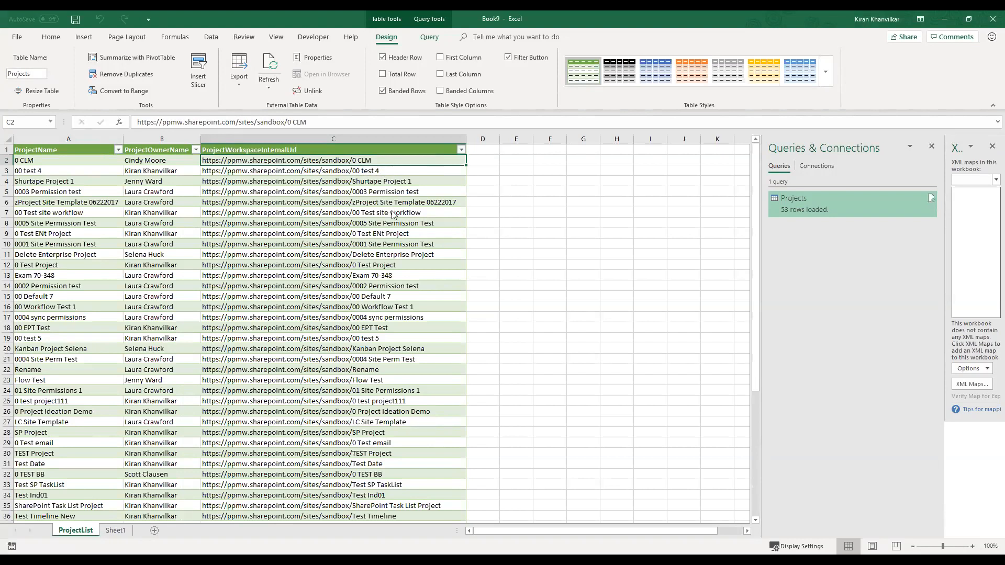
key(alt+Tab)
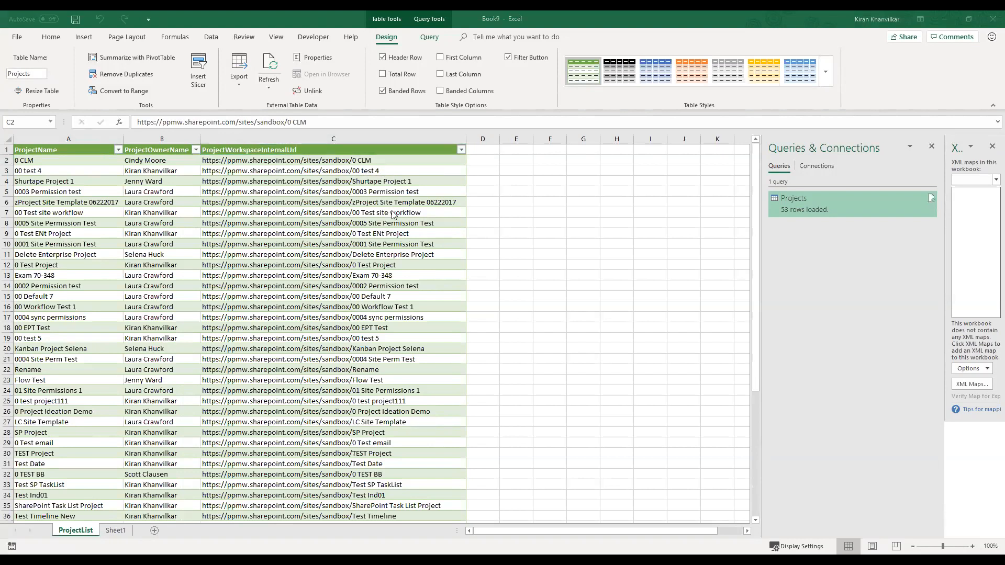
key(alt+Tab)
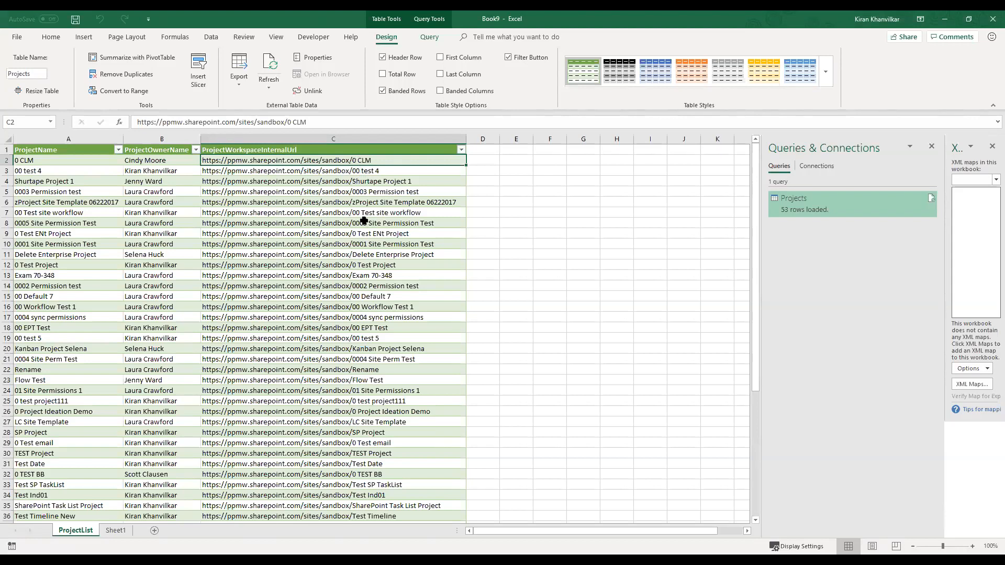
Replace every space in the ProjectWorkspaceInternalUrl column with %20 and fit the column width to its contents
click(350, 136)
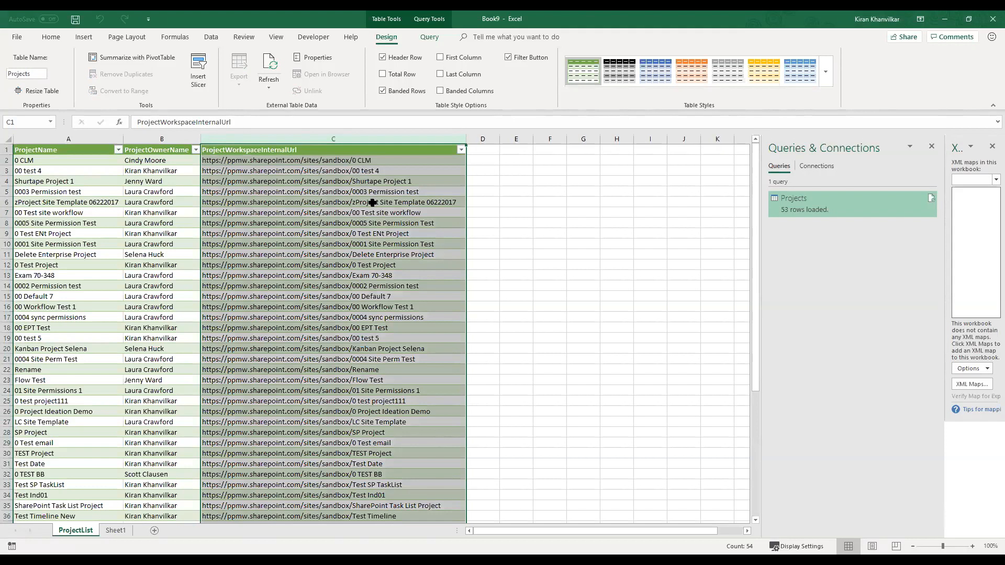
key(ctrl+h)
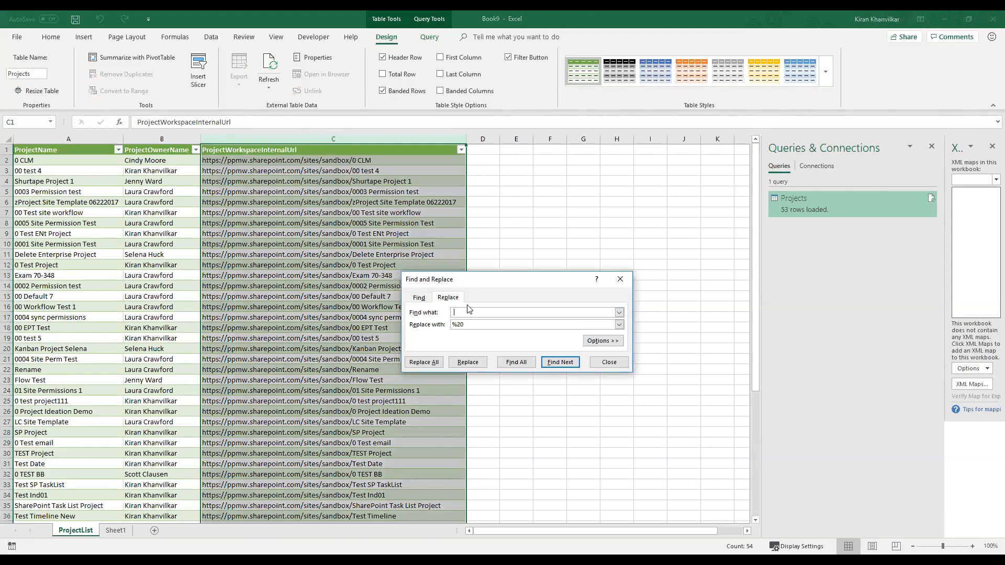
click(461, 324)
click(425, 363)
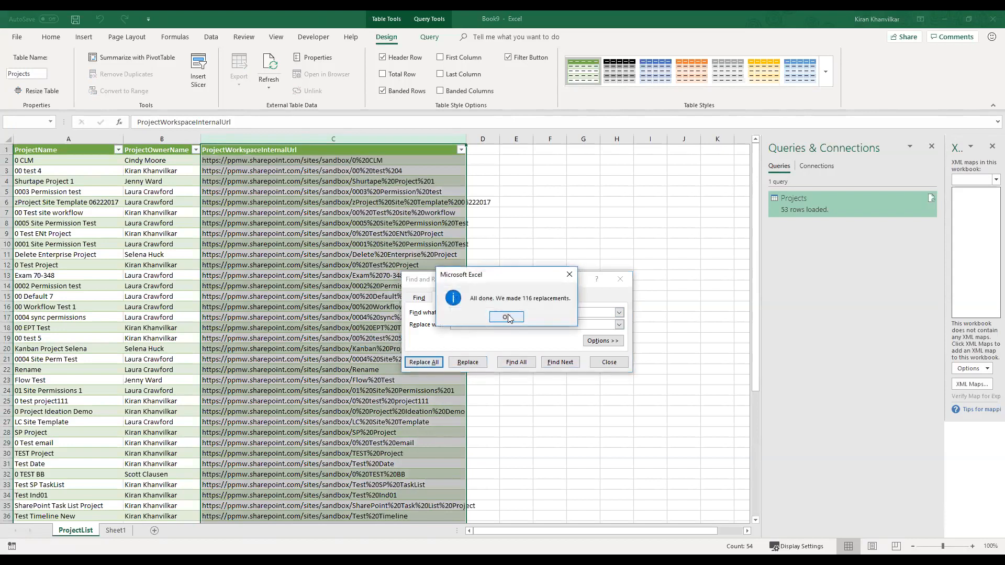
click(508, 318)
click(623, 278)
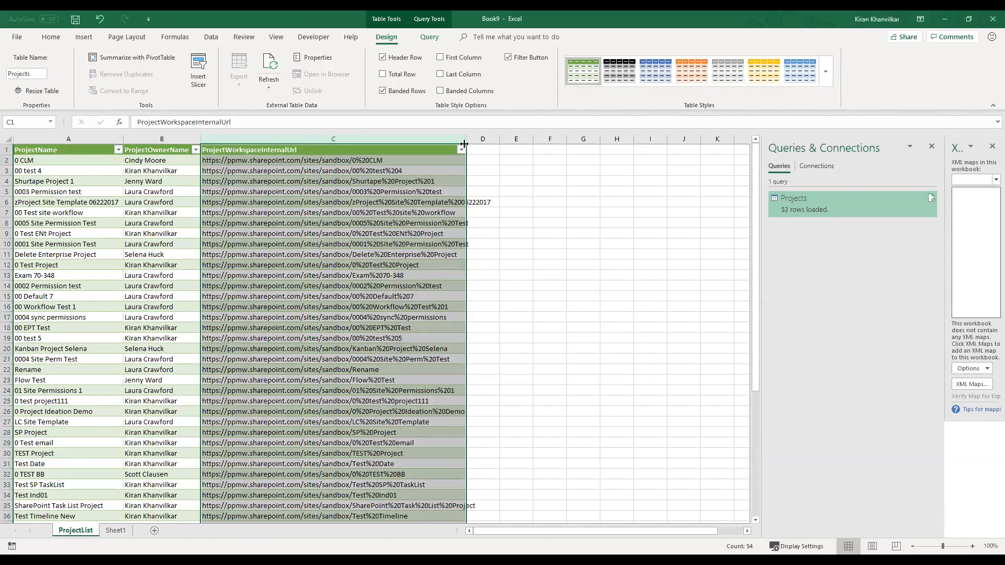
double_click(468, 136)
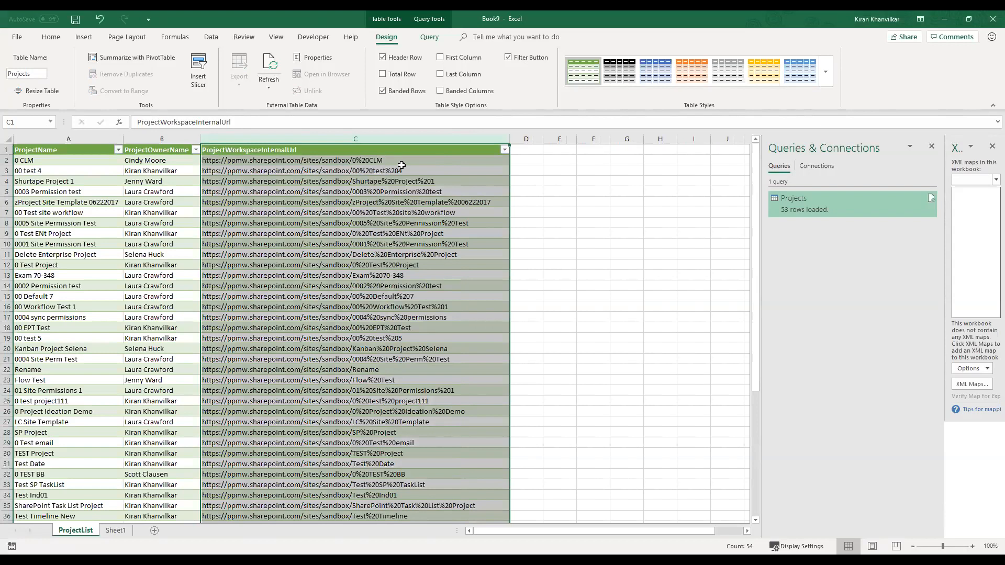
Add a new table column with the header EncodedUrl in cell D1
click(525, 150)
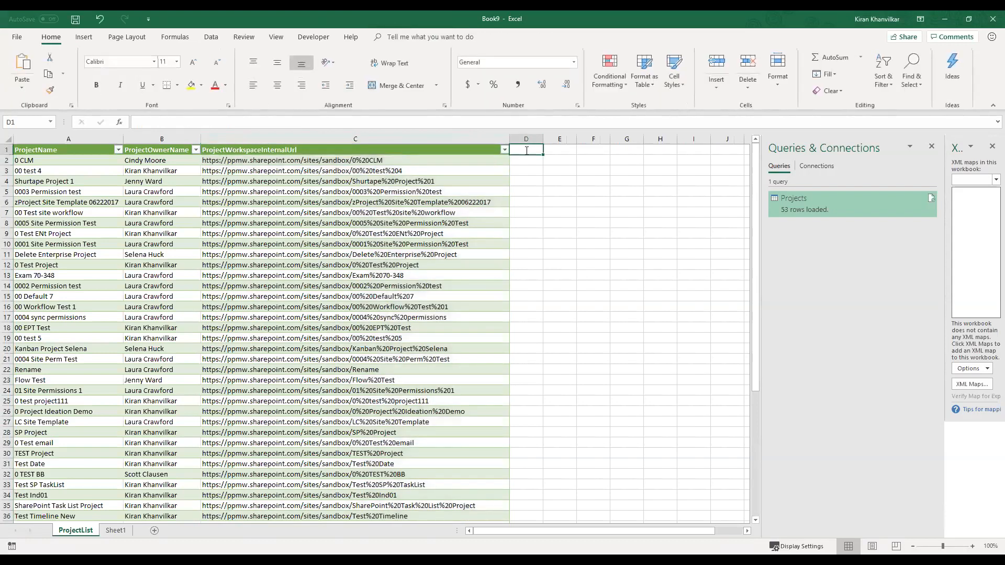
text(Encode)
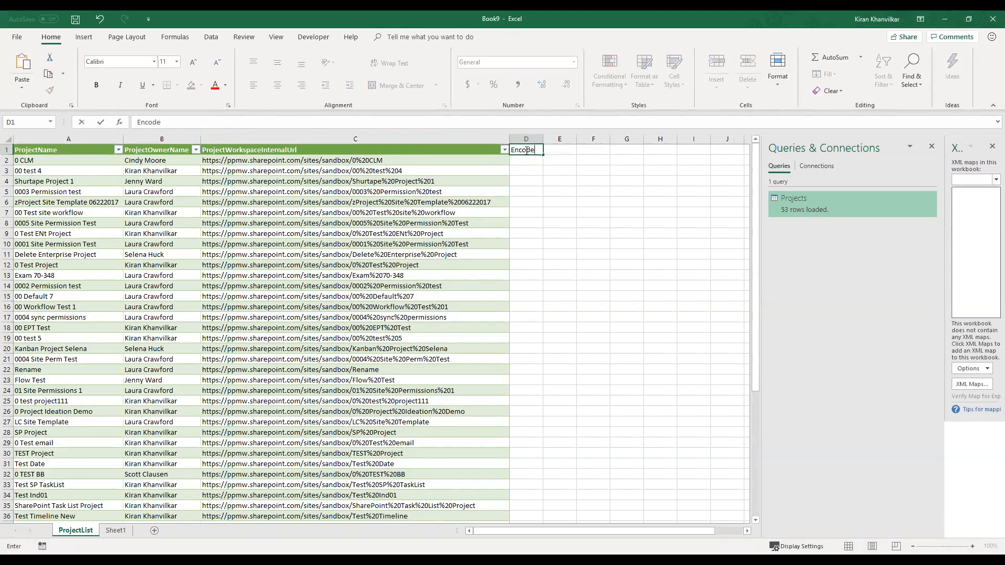
text(dUrl)
key(Return)
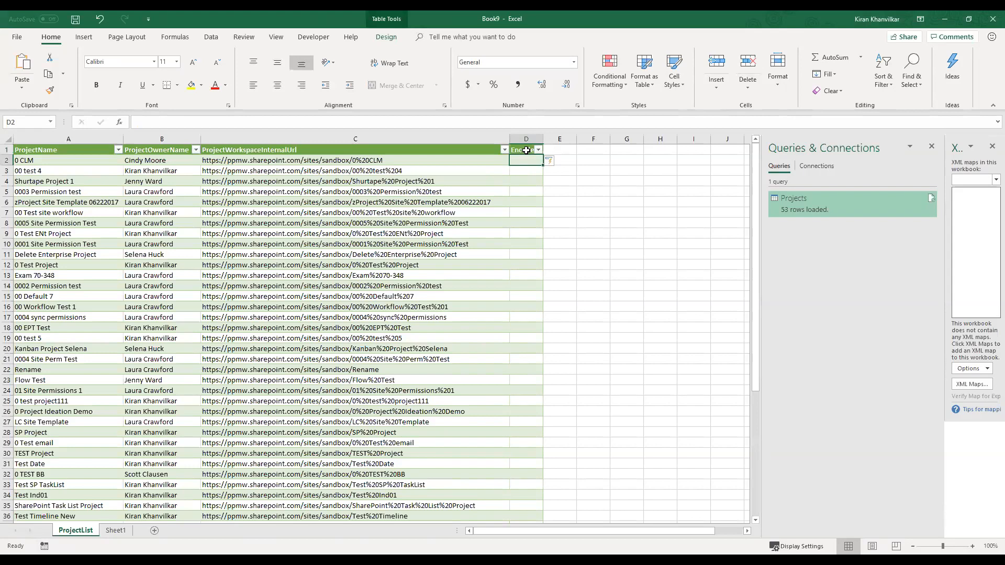
text(=)
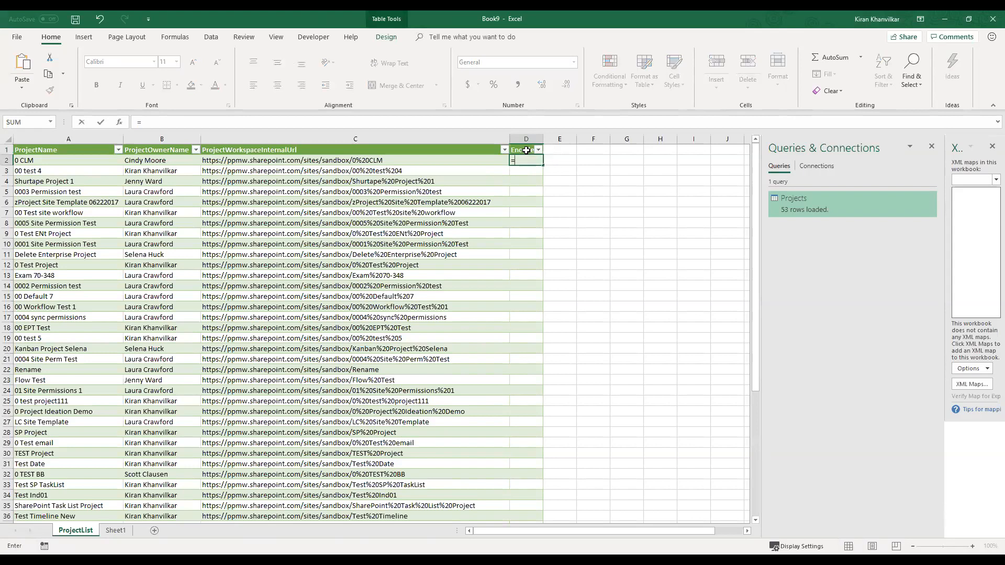
key(Left)
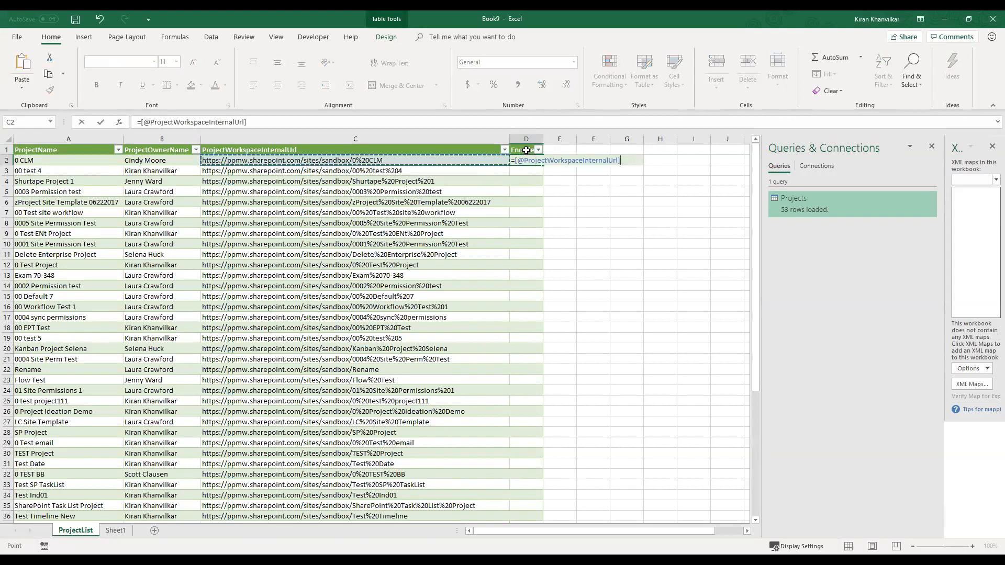
text(&)
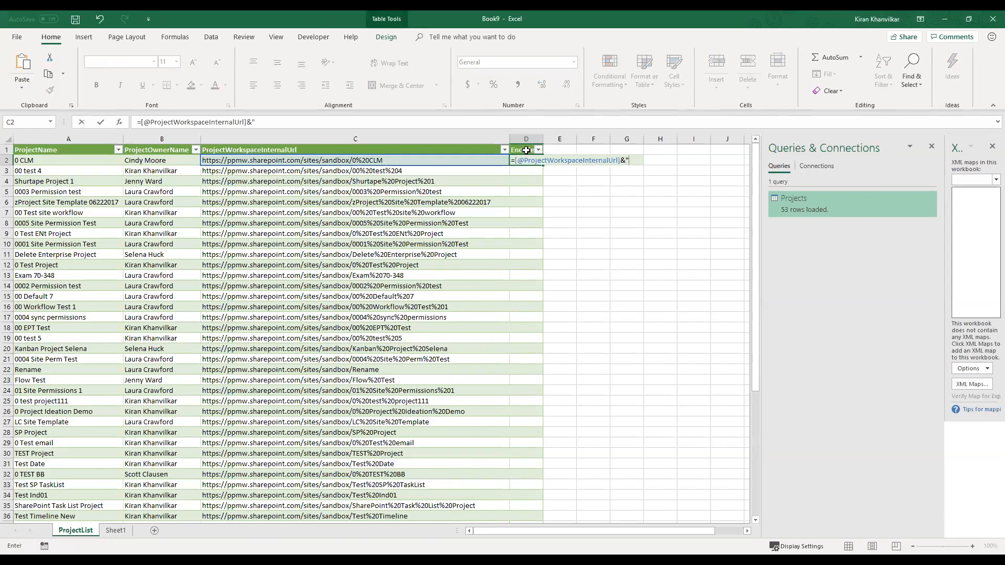
text("/")
key(Return)
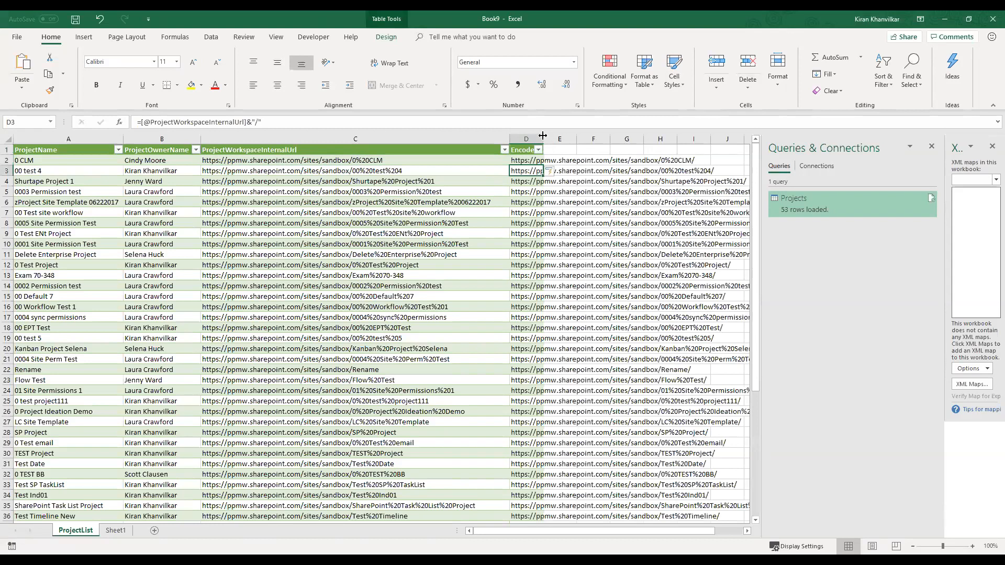
double_click(543, 135)
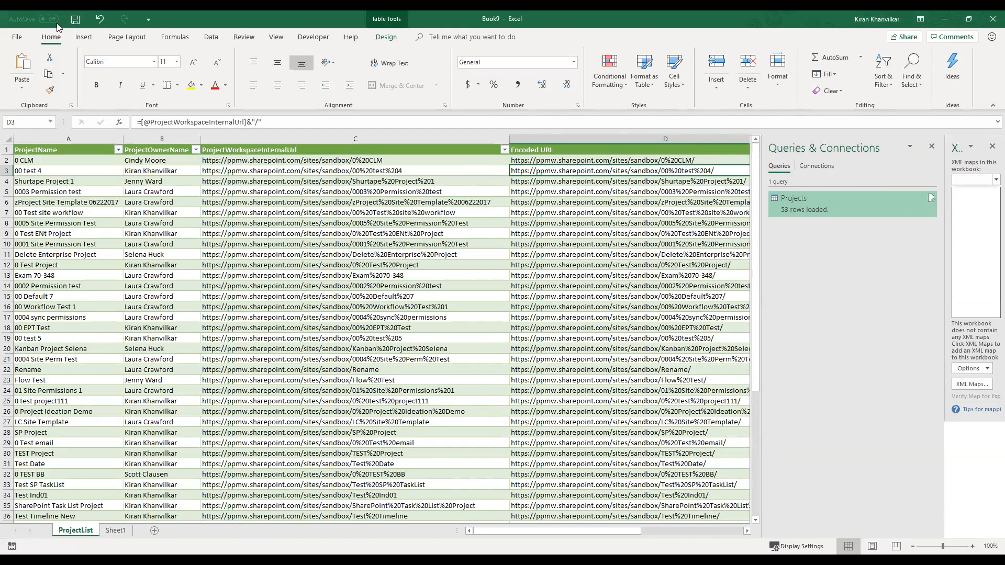
Save the workbook as ProjectList in the Project List folder under Documents
click(76, 21)
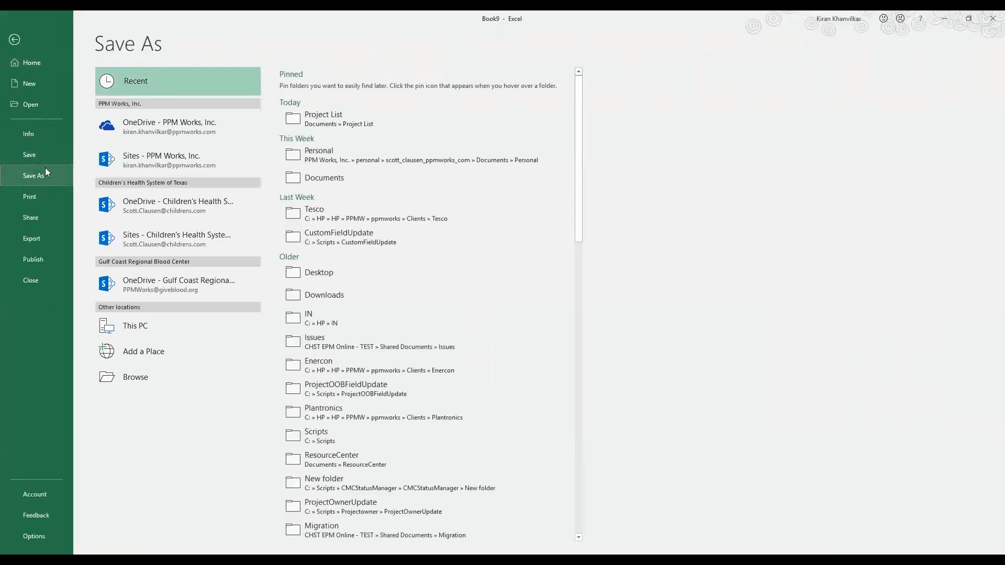
click(324, 119)
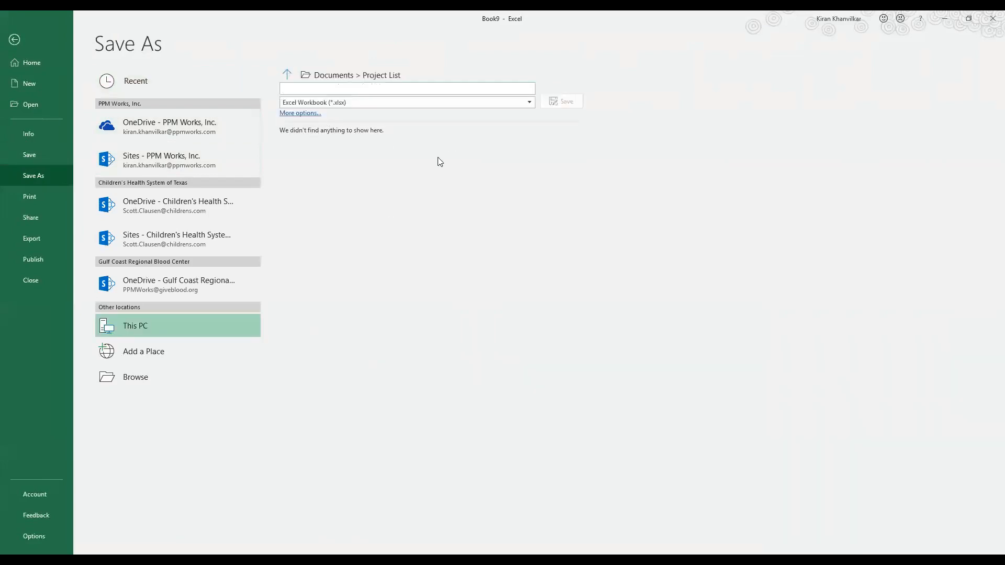
click(136, 381)
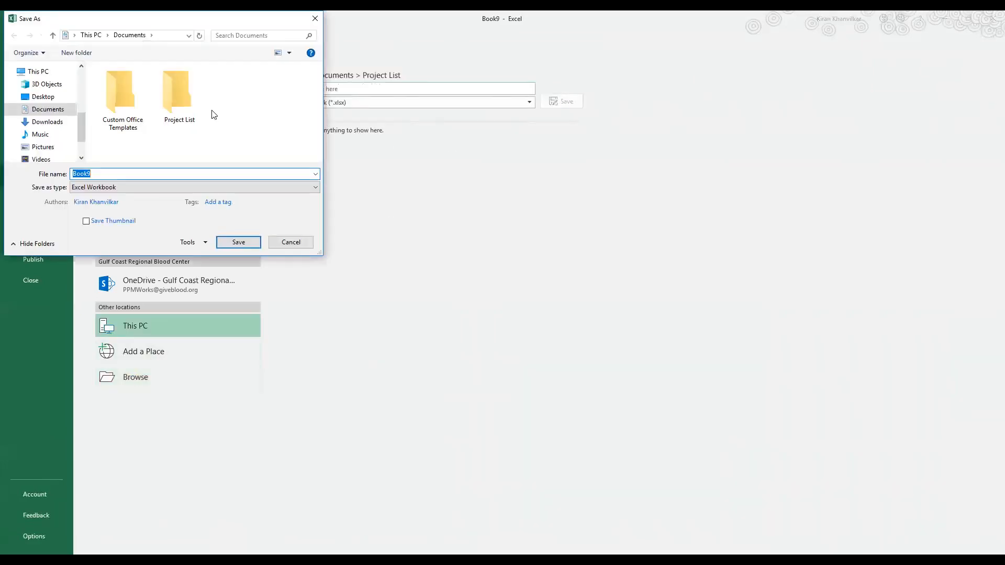
double_click(168, 87)
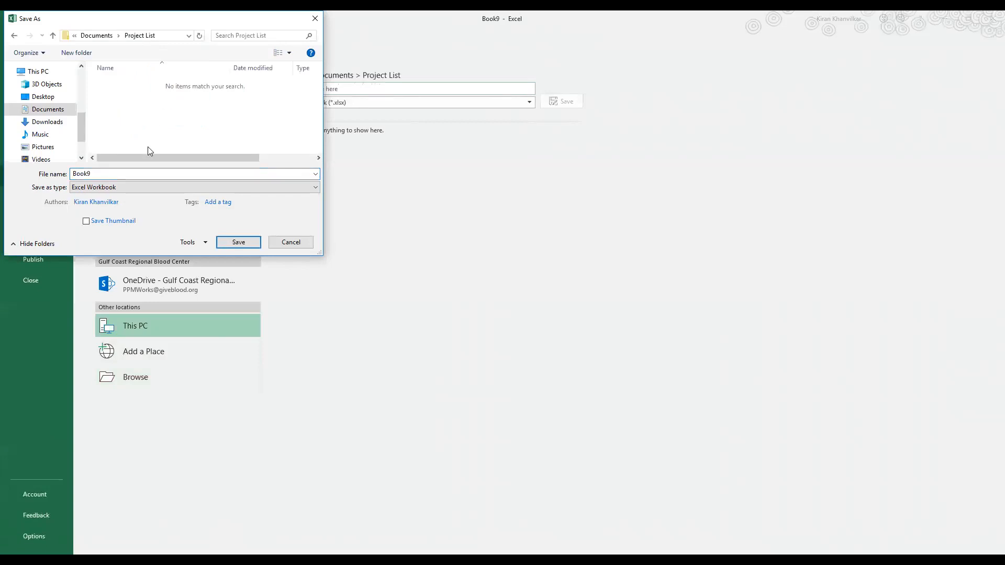
click(114, 175)
text(ProjectList)
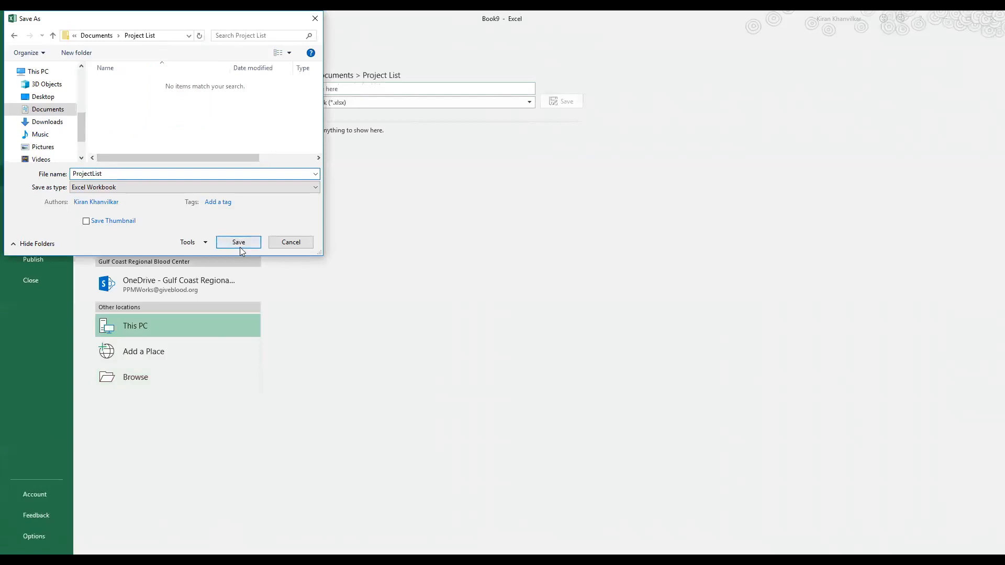
click(240, 246)
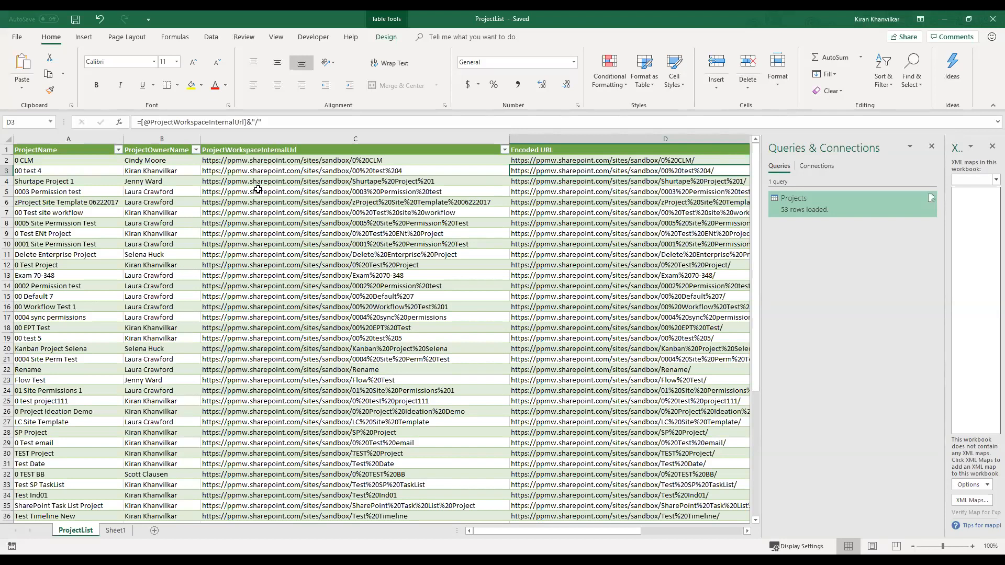
click(259, 161)
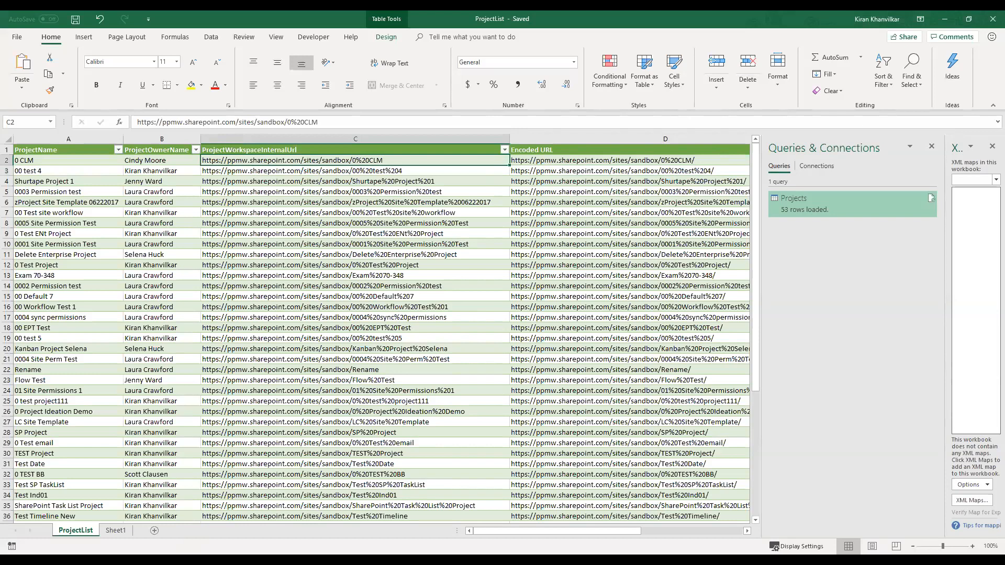
Switch to Access and create a blank database named ProjectList in the Project List folder under Documents
key(alt+Tab)
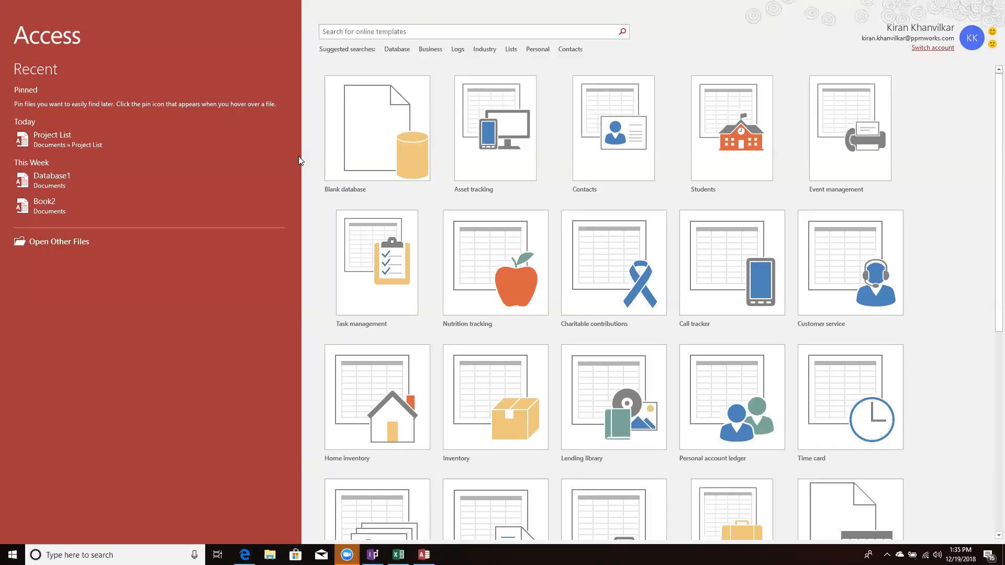
click(367, 148)
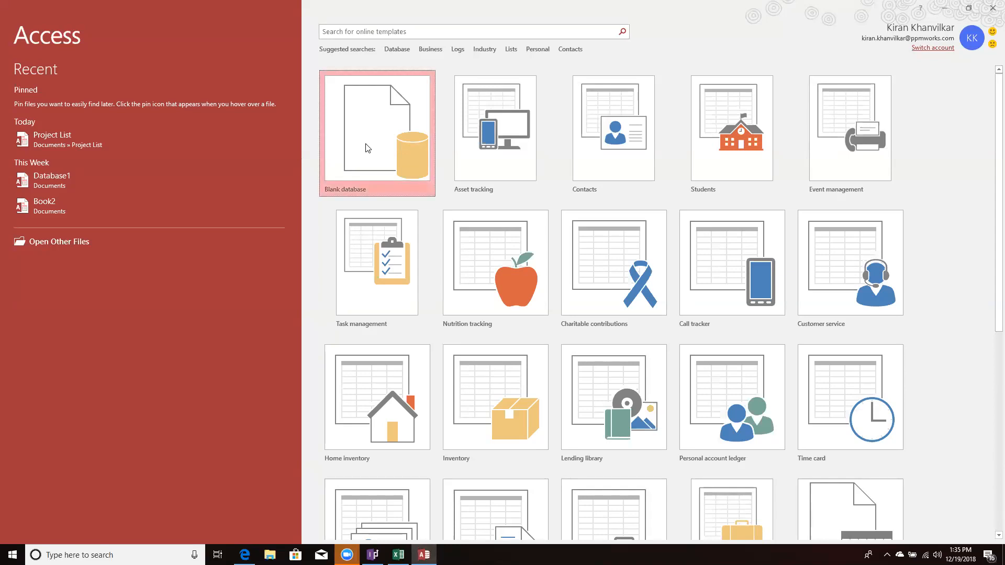
text(ProjectList)
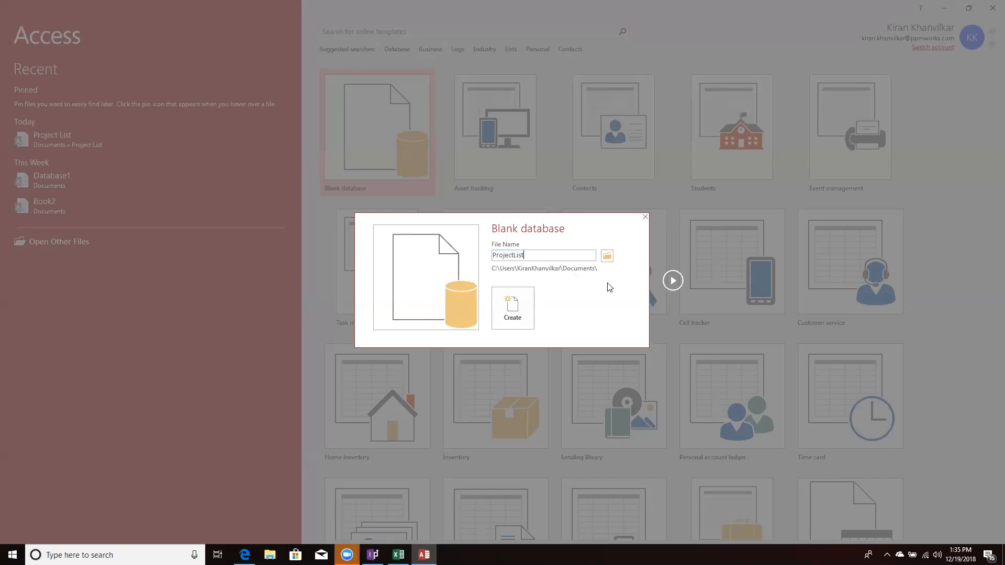
click(606, 255)
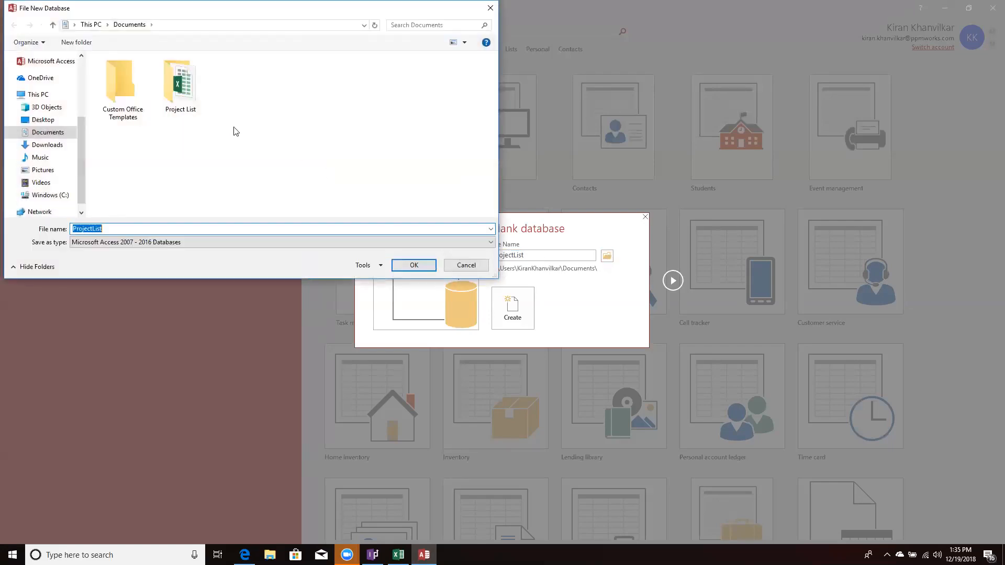
double_click(172, 83)
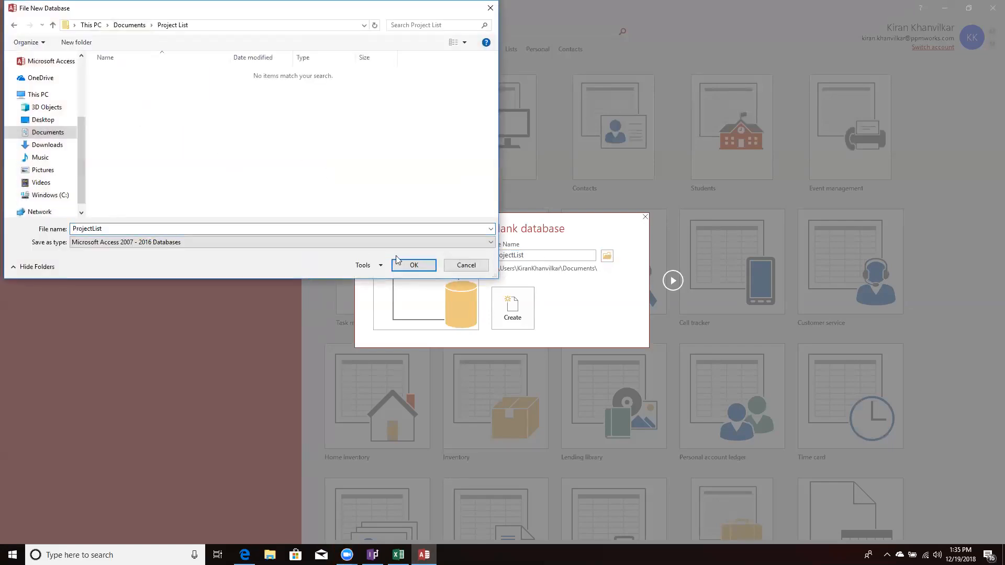
click(418, 265)
click(516, 309)
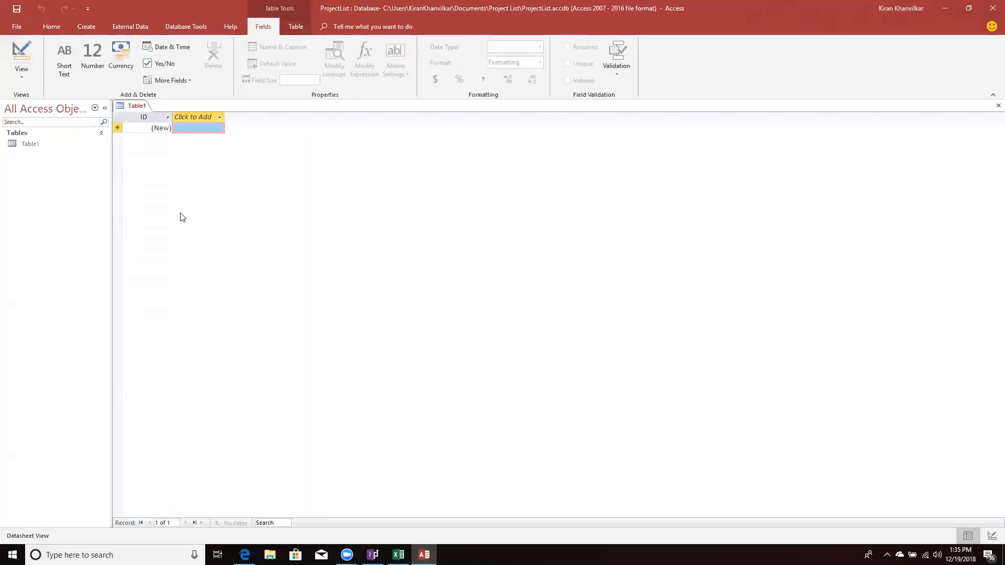
Add a new Excel link in the Linked Table Manager, using the ProjectList workbook from the Project List folder as its source
right_click(26, 147)
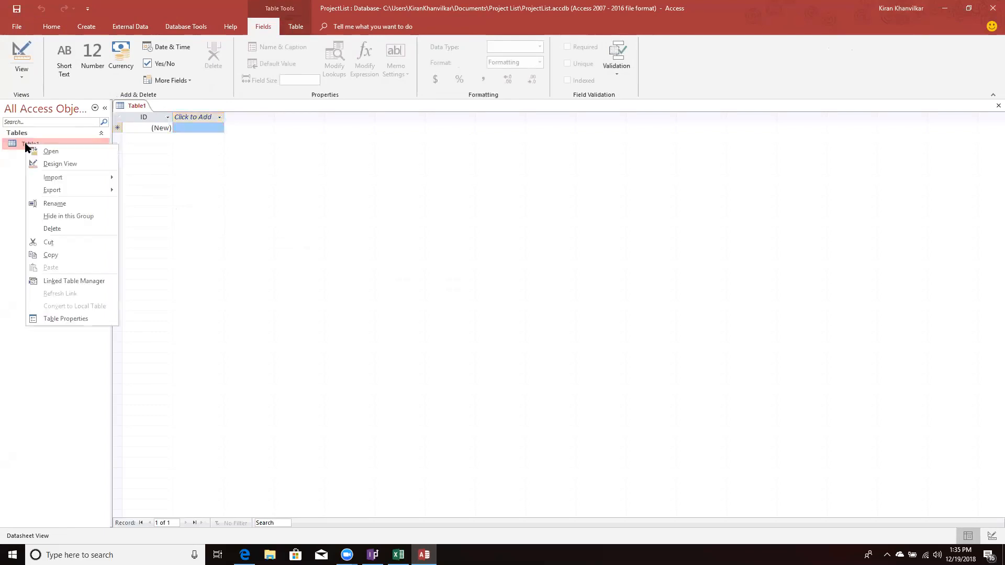
click(63, 282)
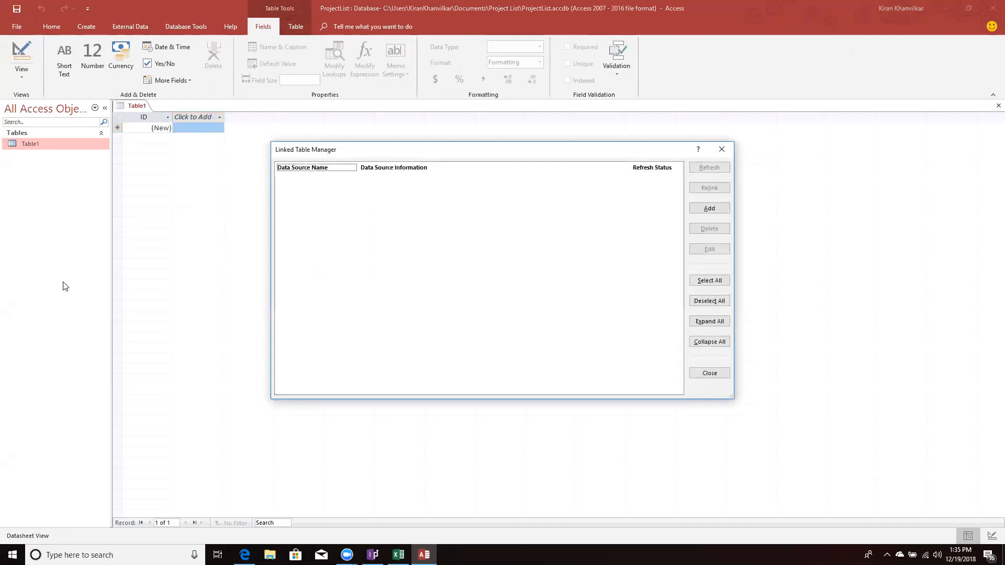
click(707, 210)
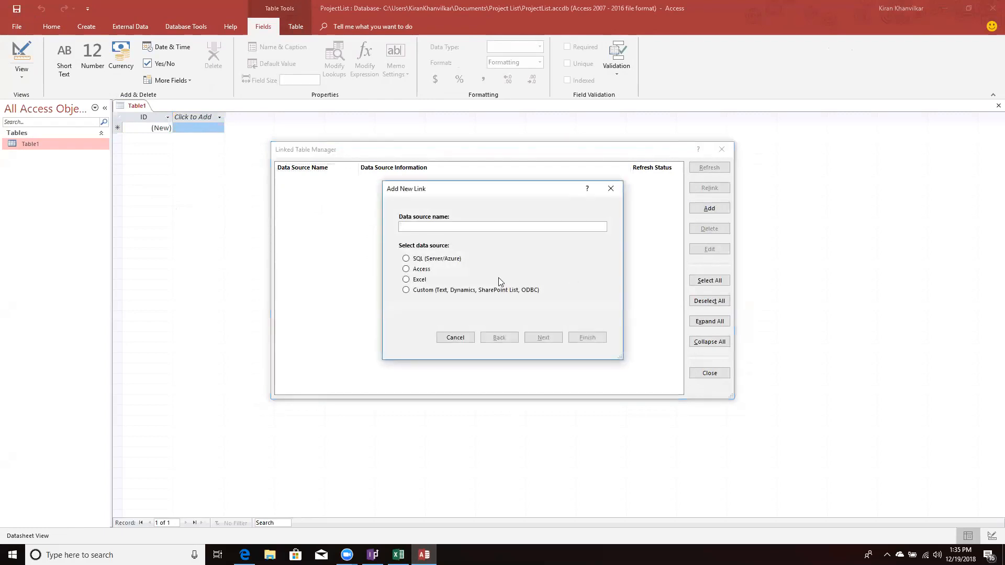
click(417, 280)
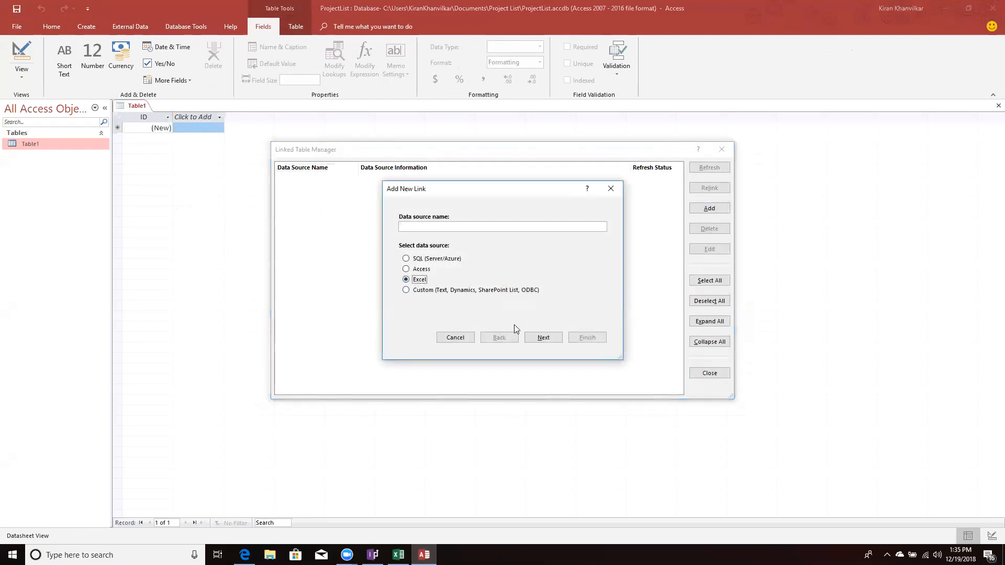
click(544, 337)
click(586, 228)
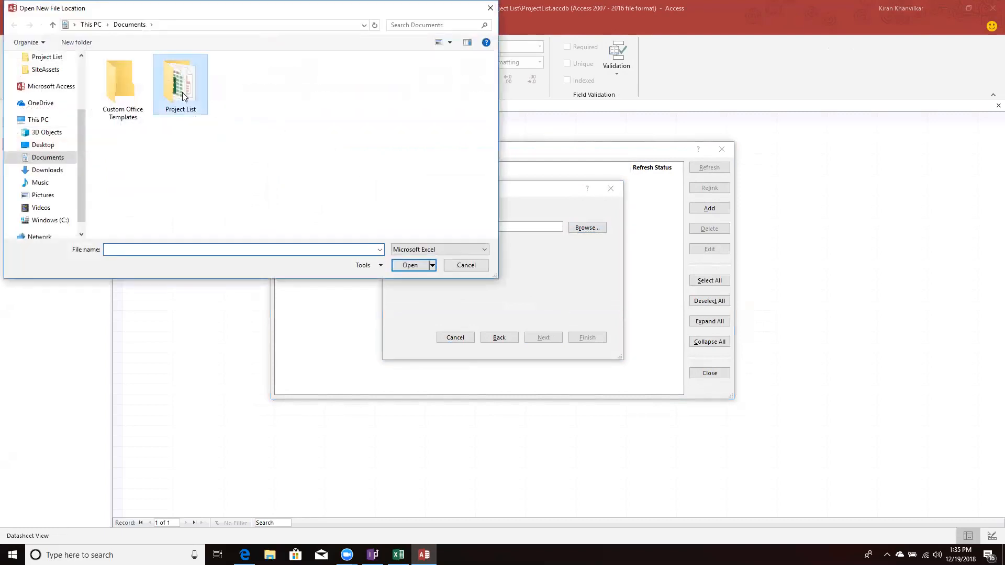
double_click(182, 92)
click(123, 73)
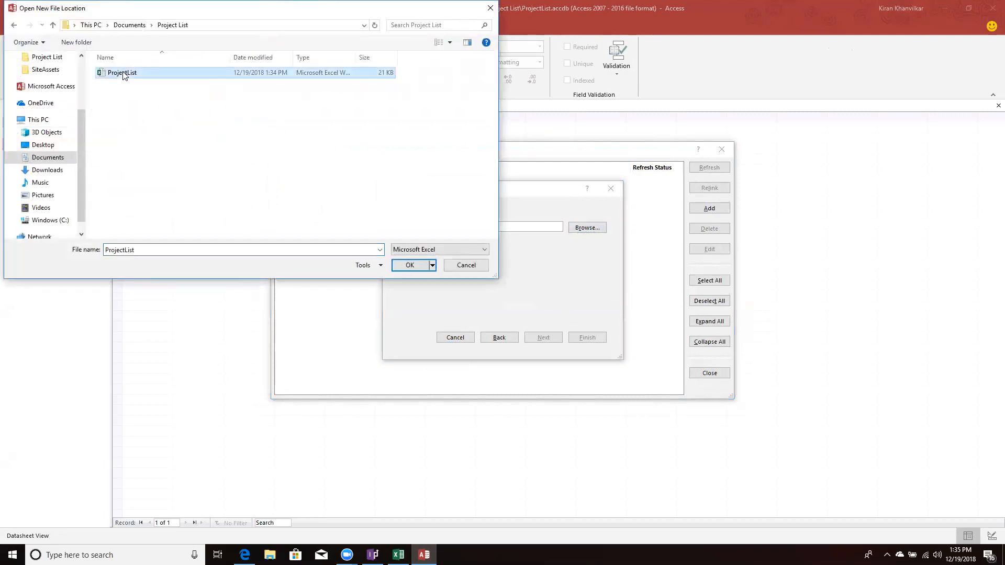
click(410, 265)
click(581, 338)
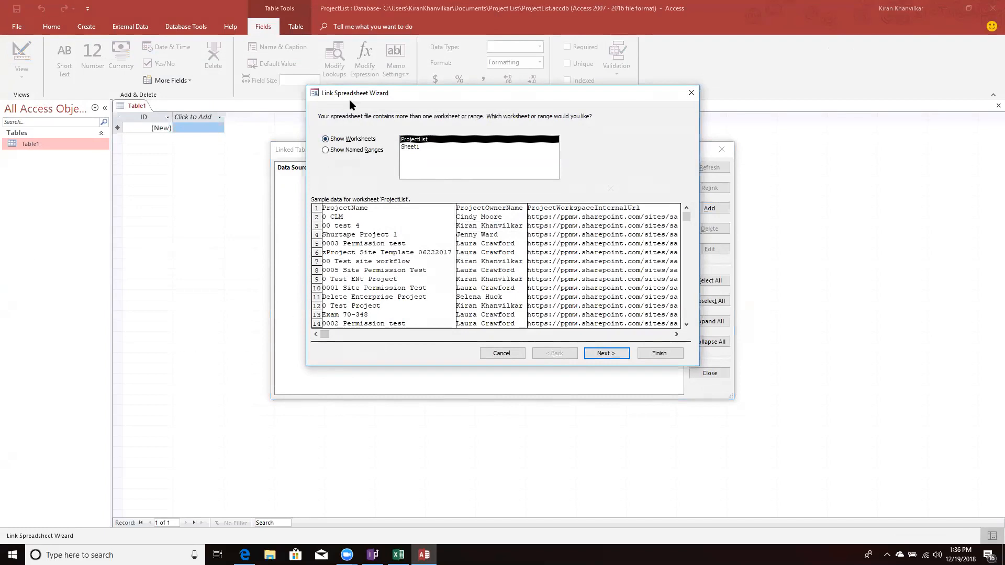
Link the ProjectList worksheet with its first row as column headings, keep ProjectList as the linked table name, and close the Linked Table Manager
click(606, 354)
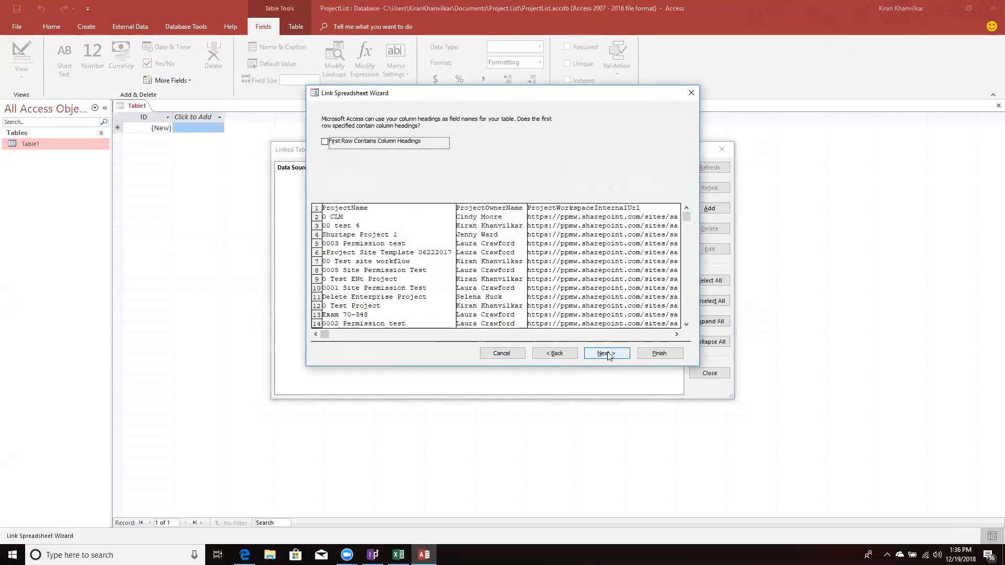
click(359, 143)
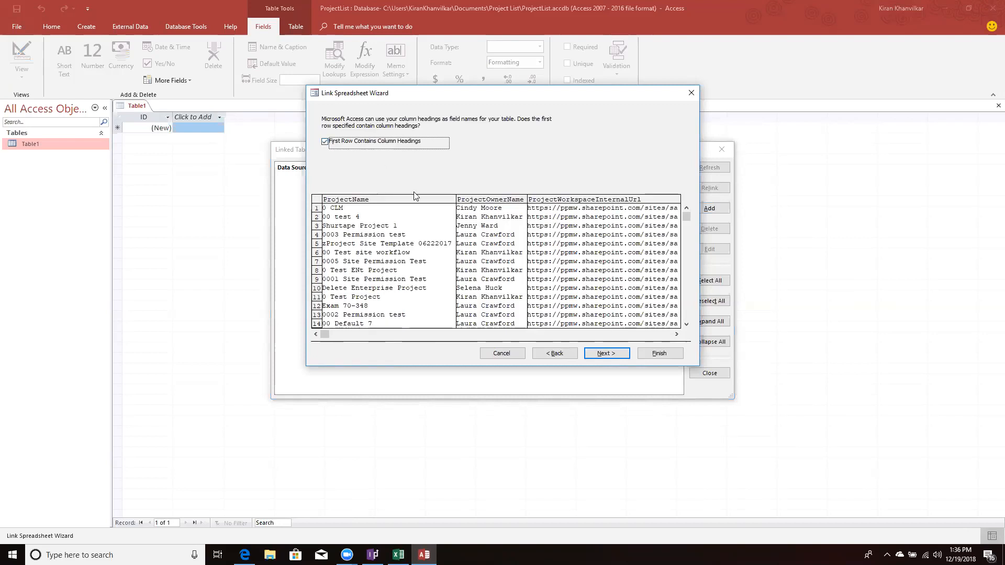
click(608, 356)
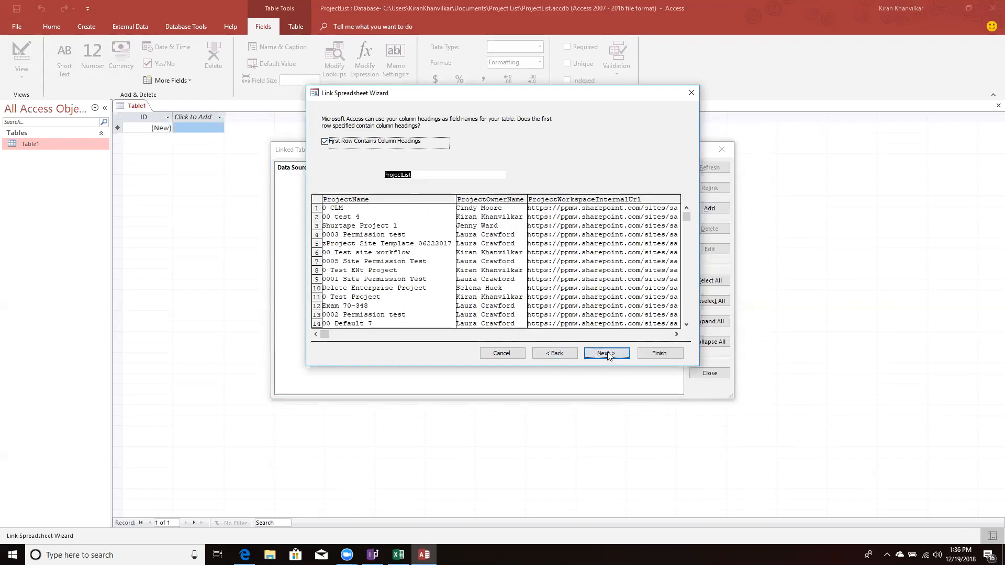
click(658, 353)
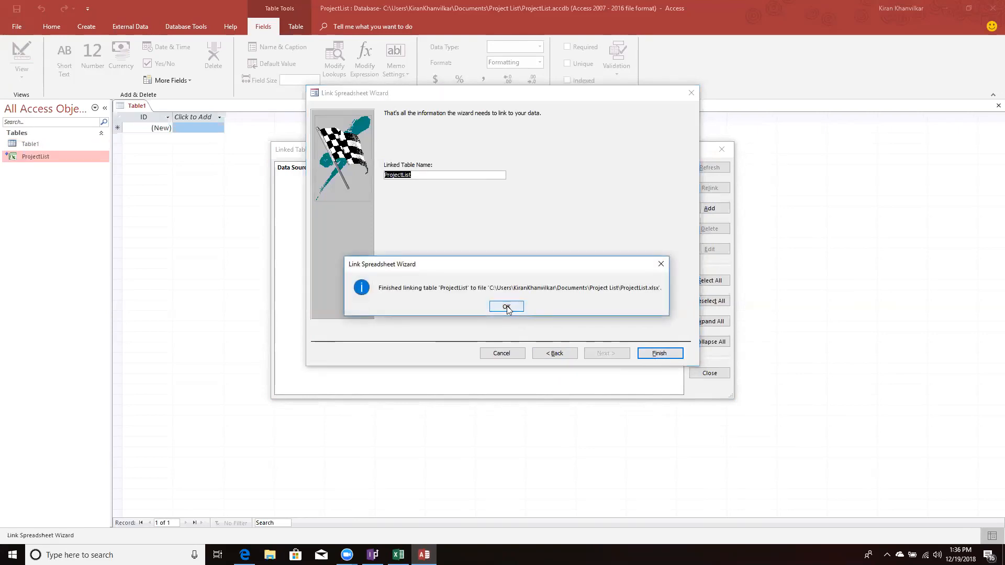
click(506, 305)
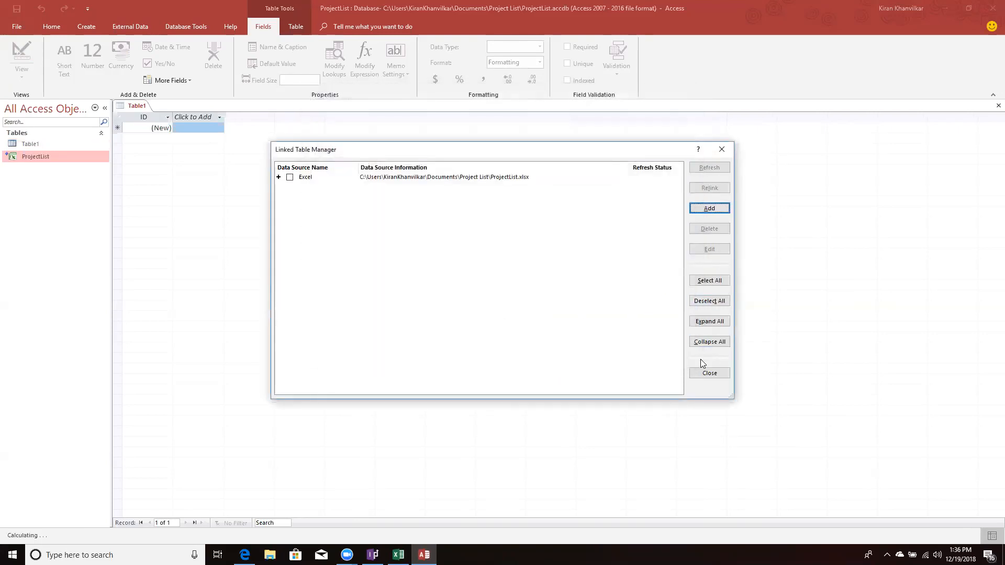
click(707, 372)
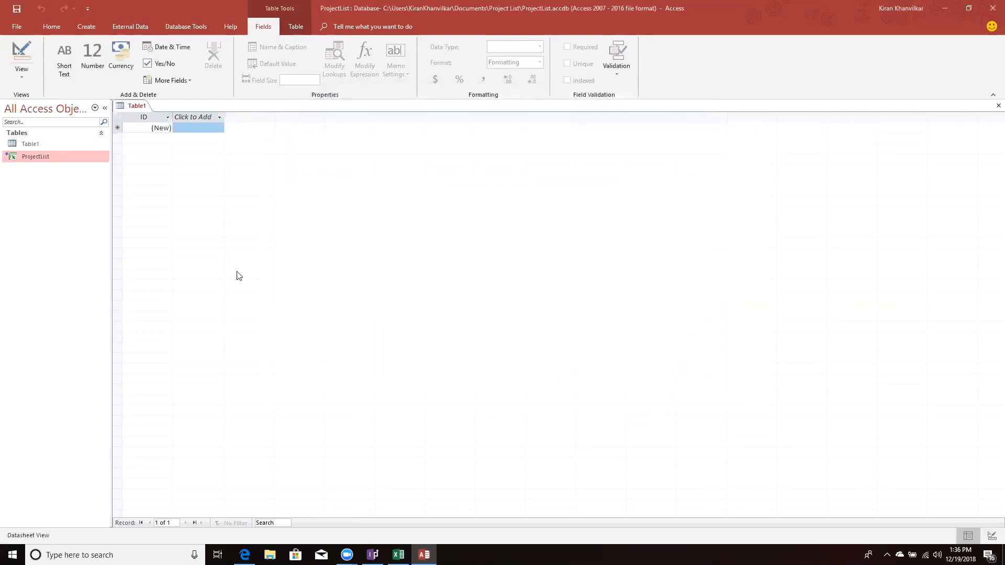
Open the linked ProjectList table and fit the ProjectOwnerName, ProjectWorkspaceInternalUrl and Encoded URL columns to their contents
double_click(36, 157)
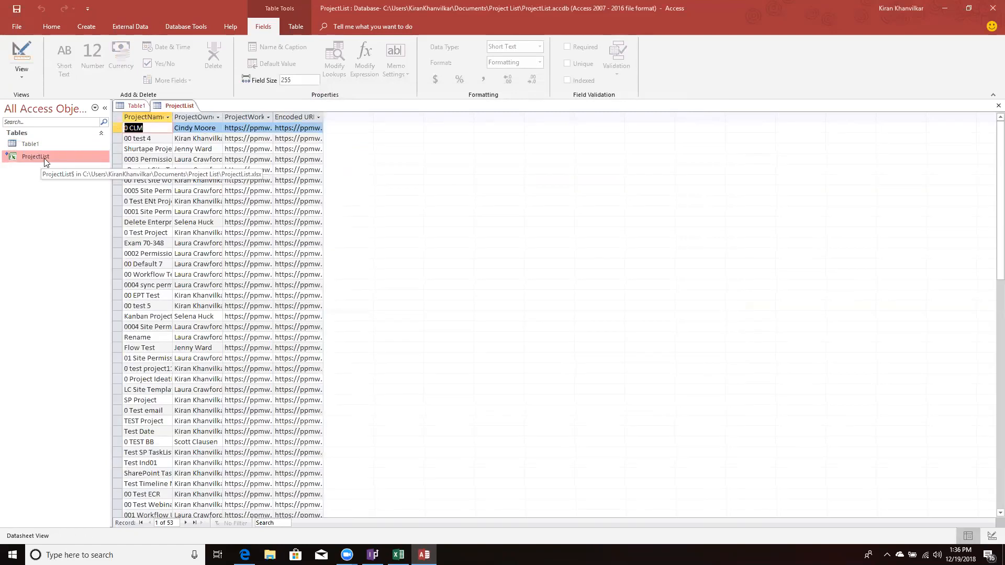
double_click(223, 117)
double_click(303, 113)
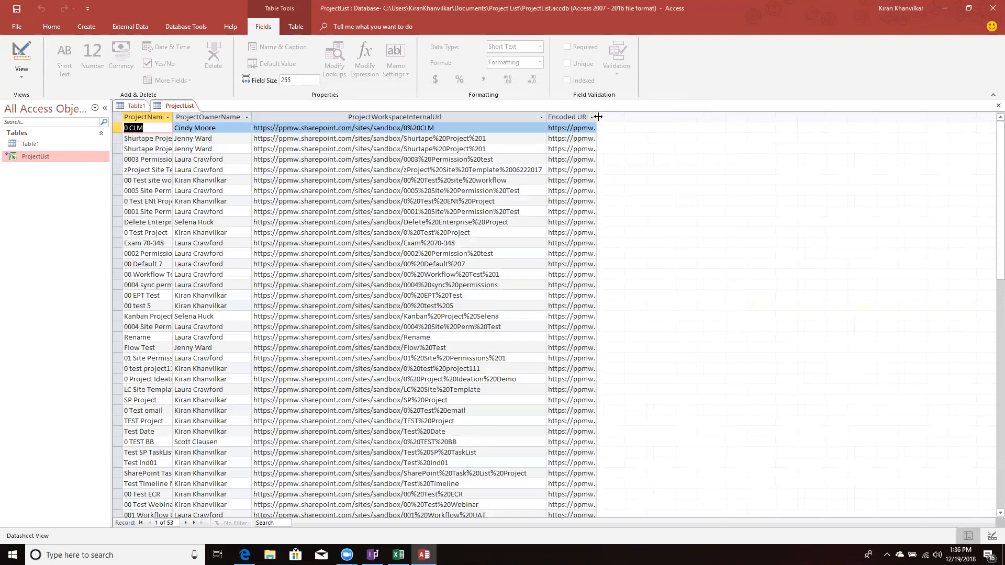
double_click(596, 116)
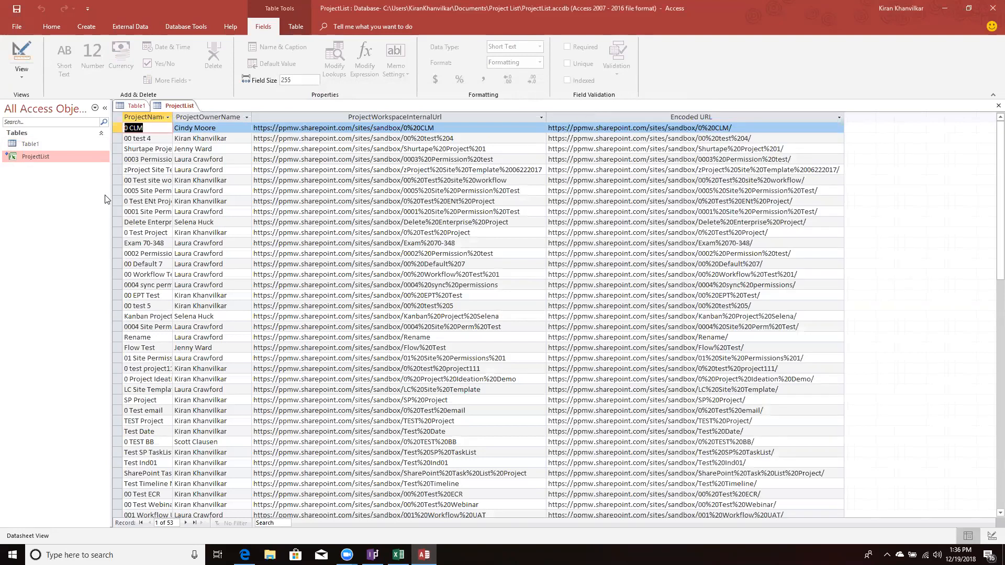
Export the linked ProjectList table as XML data with its schema to ProjectList.xml in the Project List folder, without saving the export steps
right_click(28, 156)
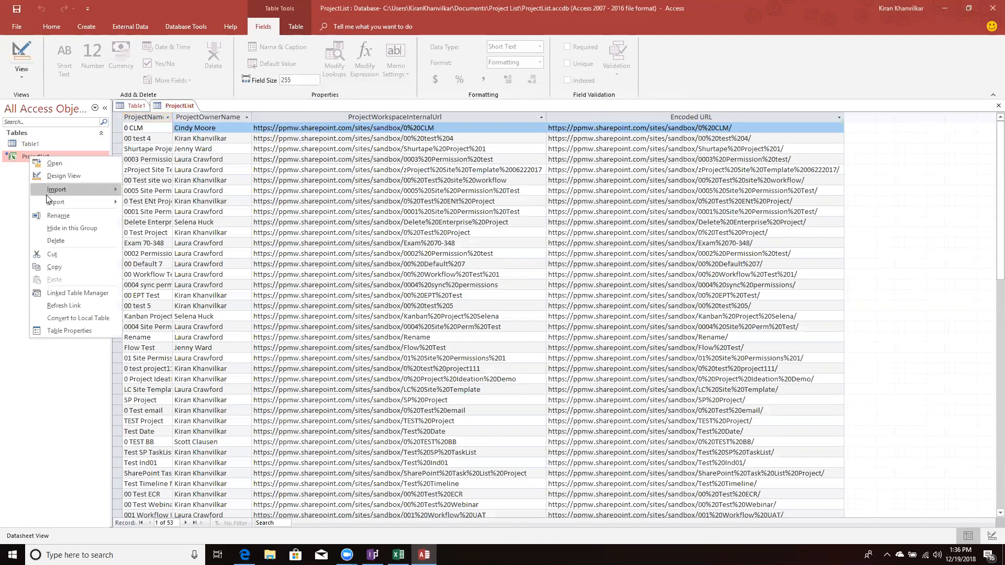
mouse_move(55, 204)
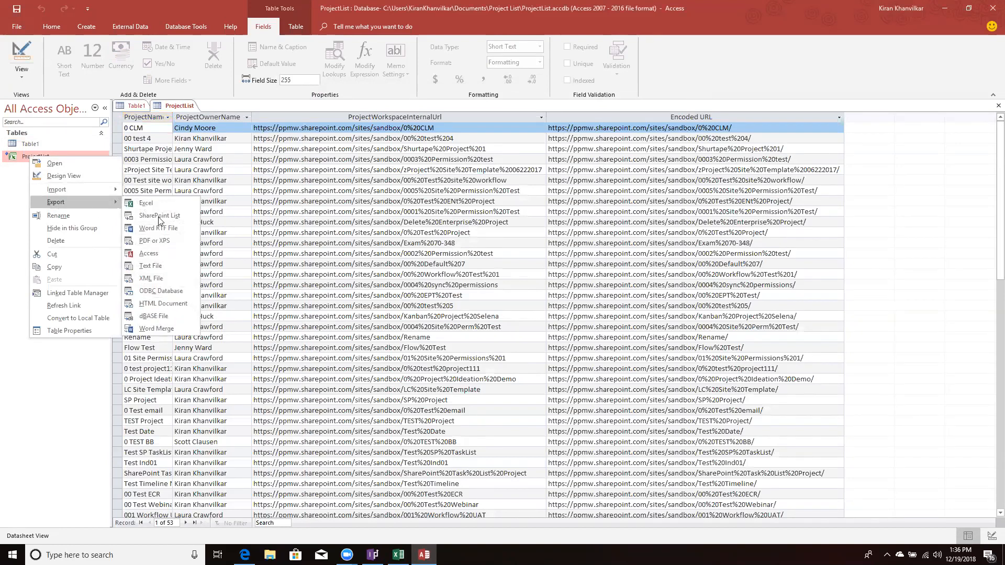
click(150, 279)
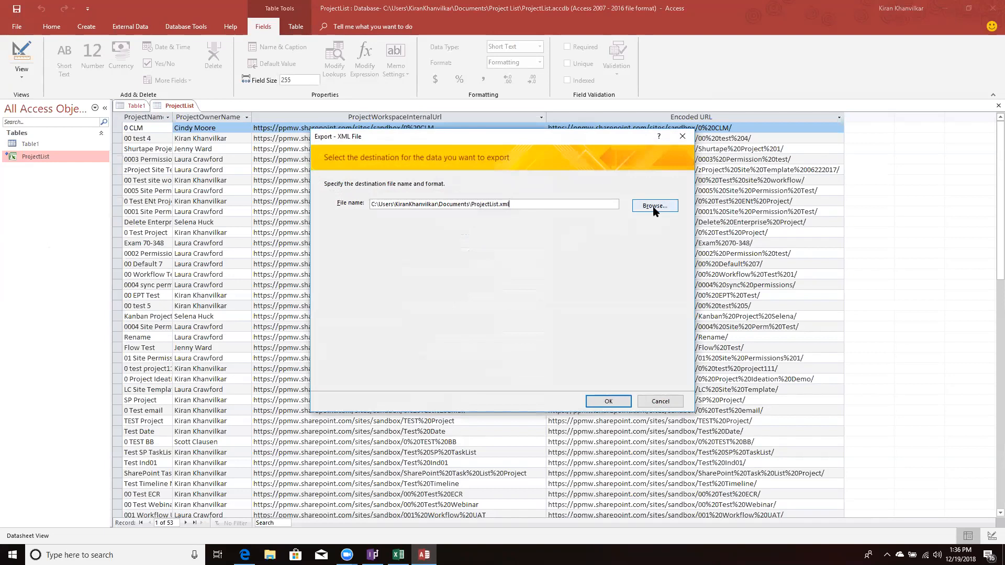
click(653, 207)
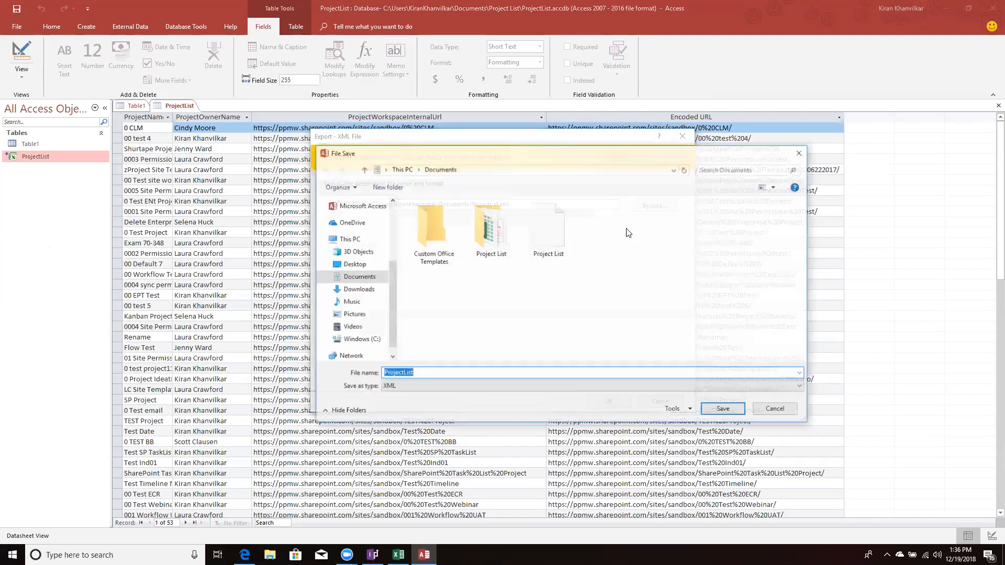
double_click(490, 235)
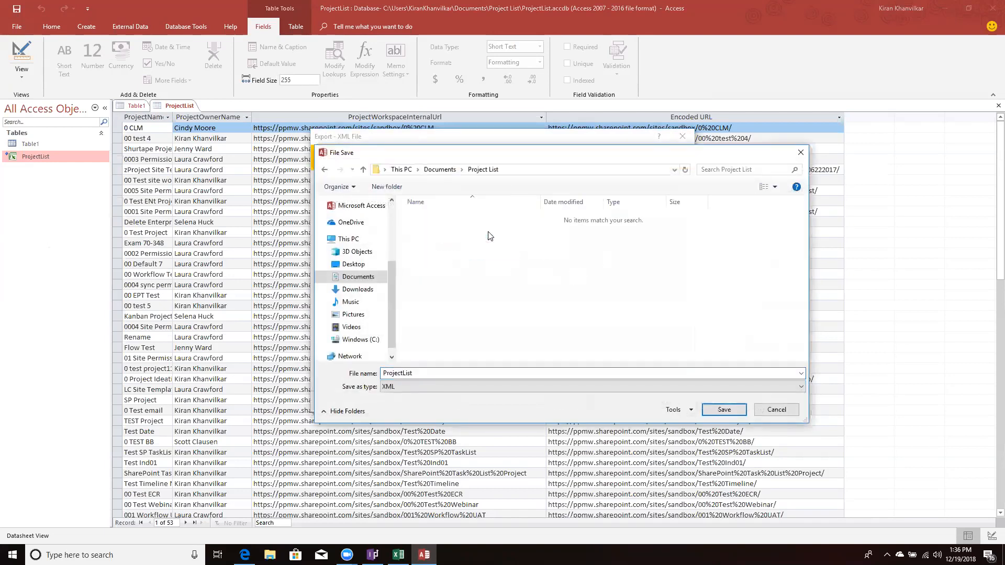
click(727, 412)
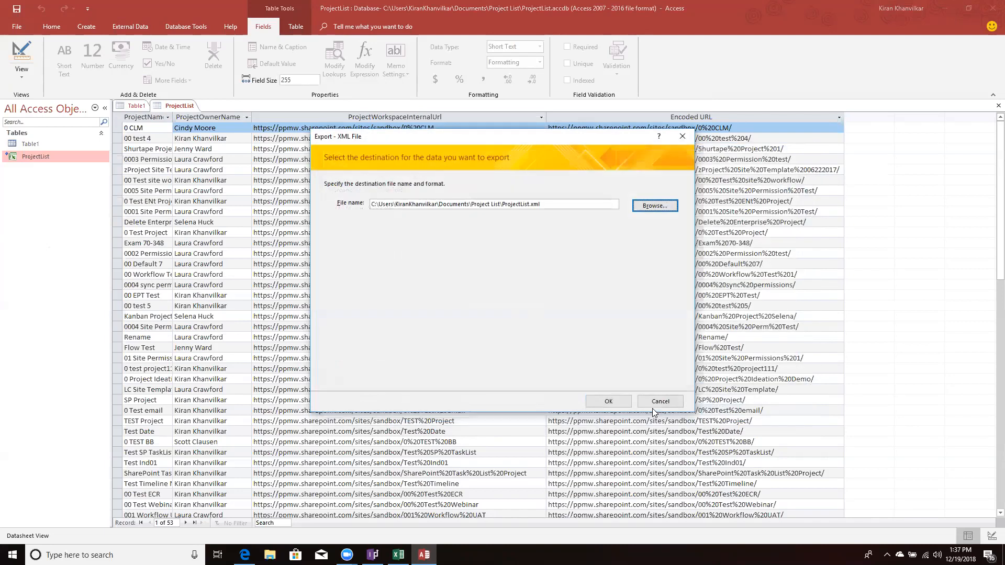
click(614, 401)
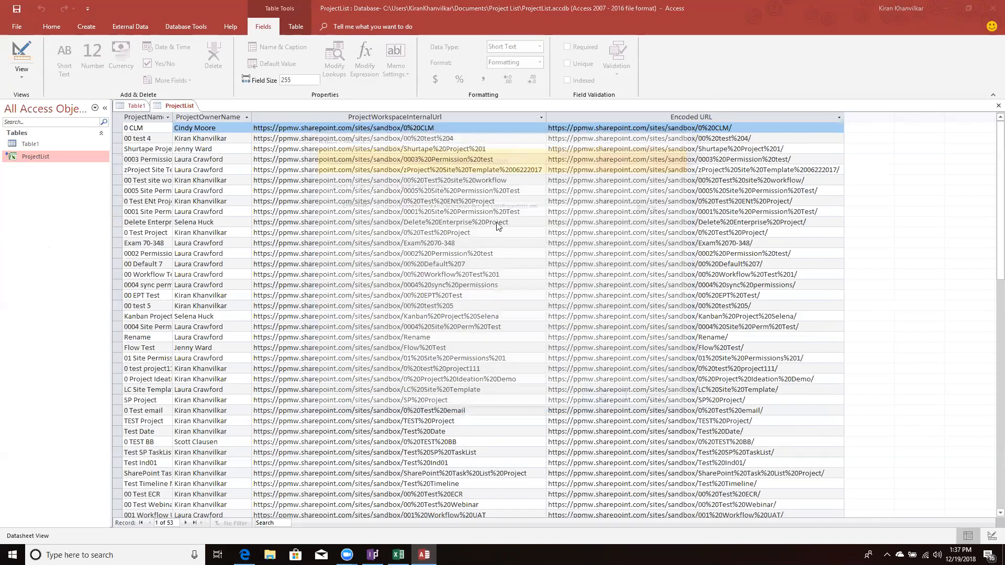
click(496, 219)
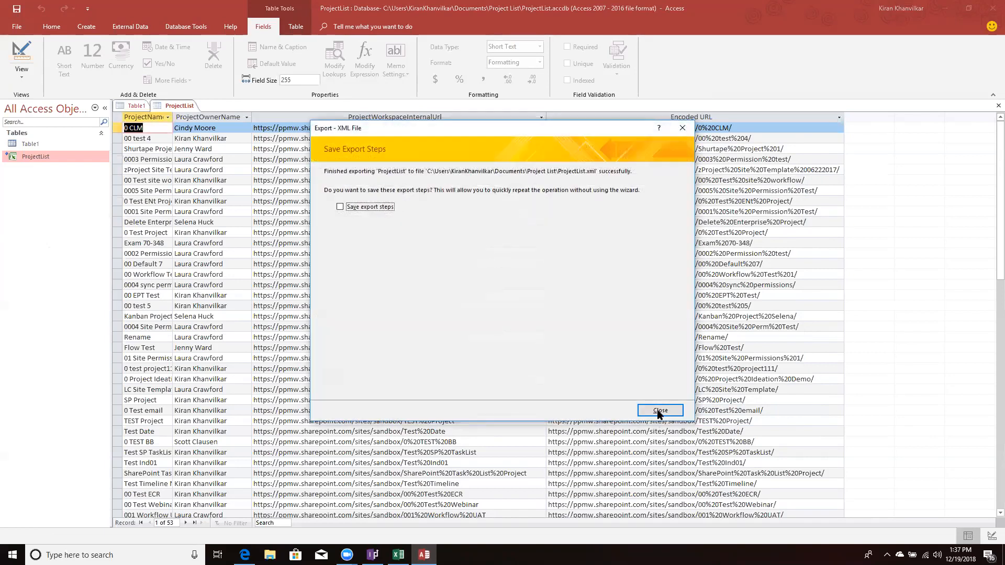
key(Return)
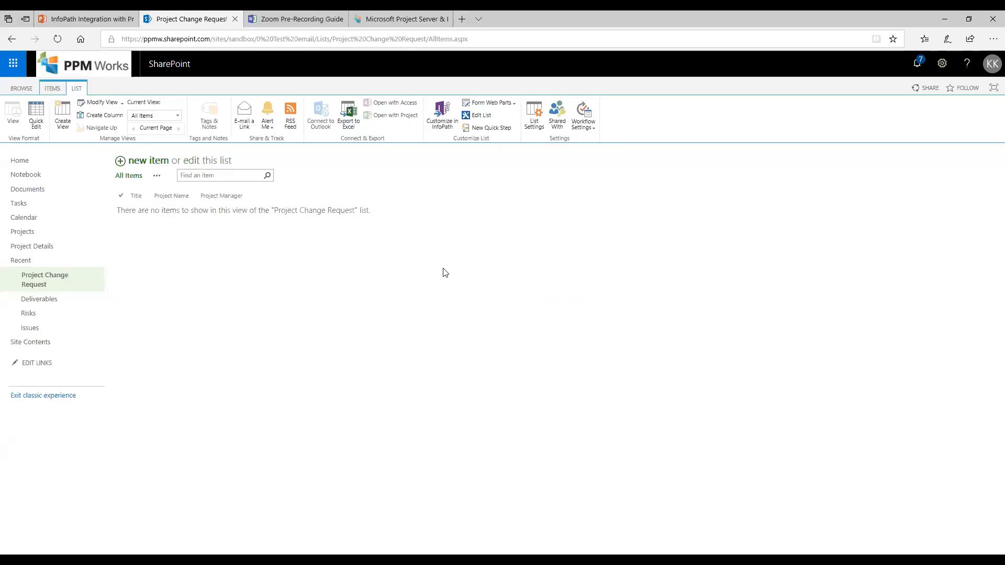
click(227, 41)
click(894, 123)
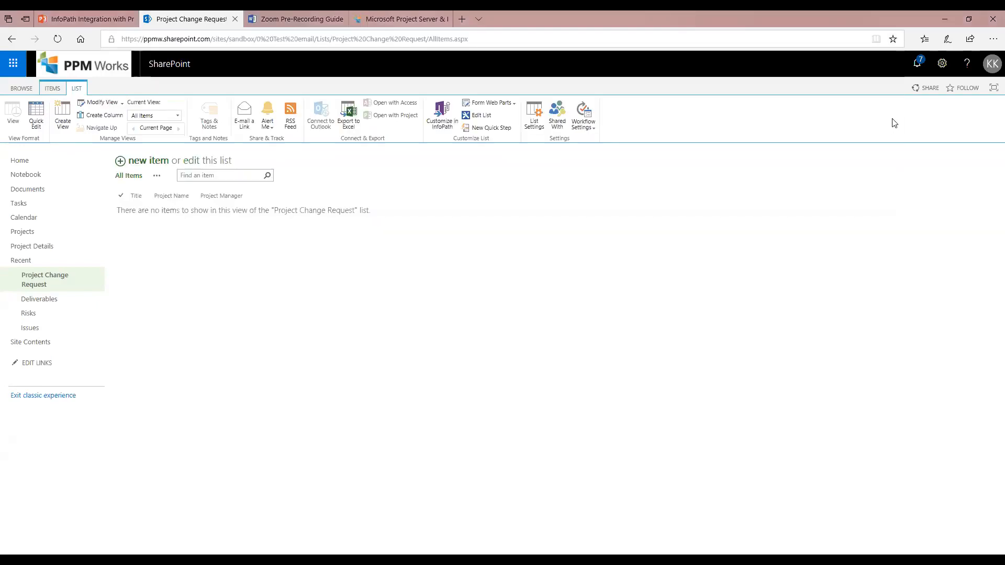
key(ctrl+i)
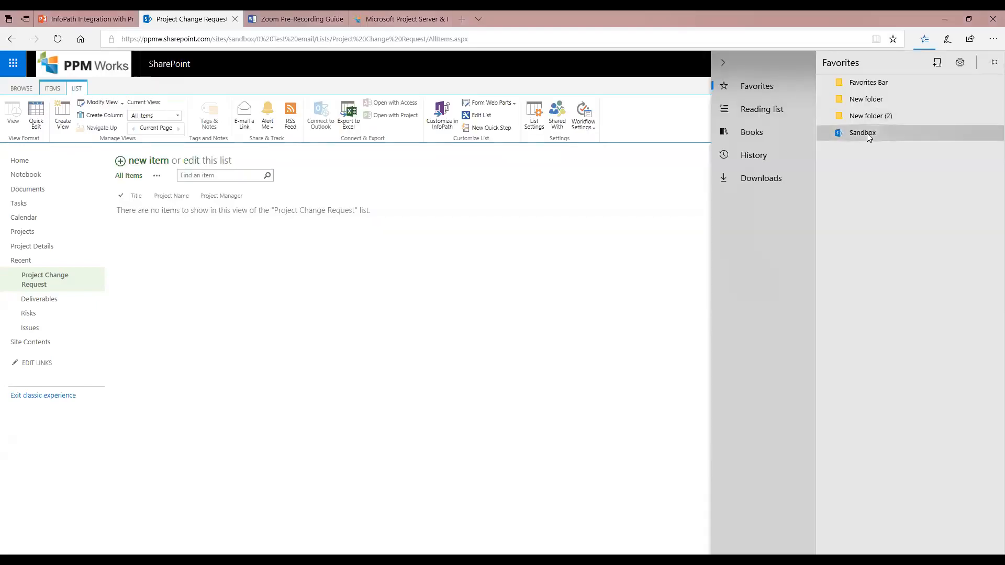
click(867, 133)
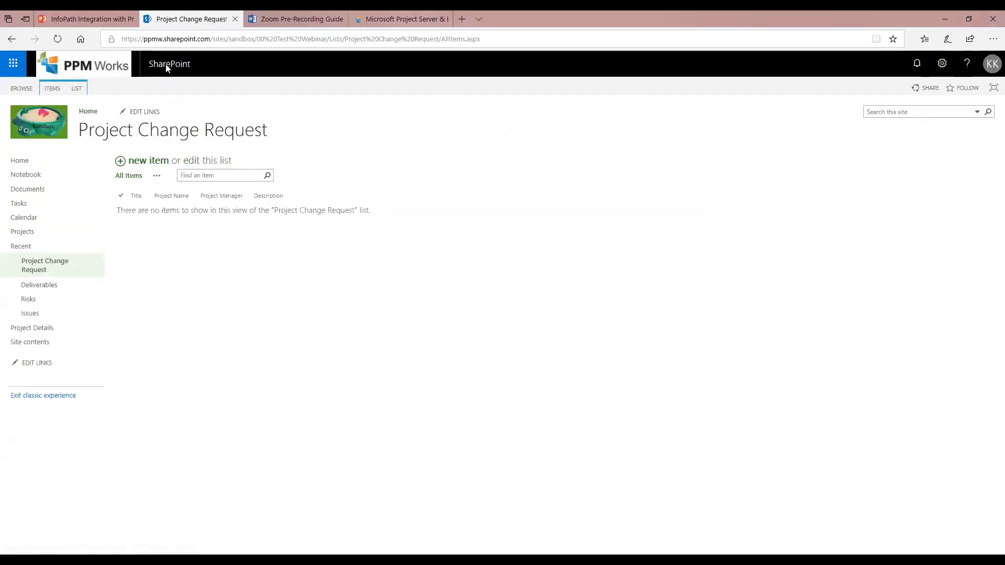
drag(257, 38, 514, 28)
key(BackSpace)
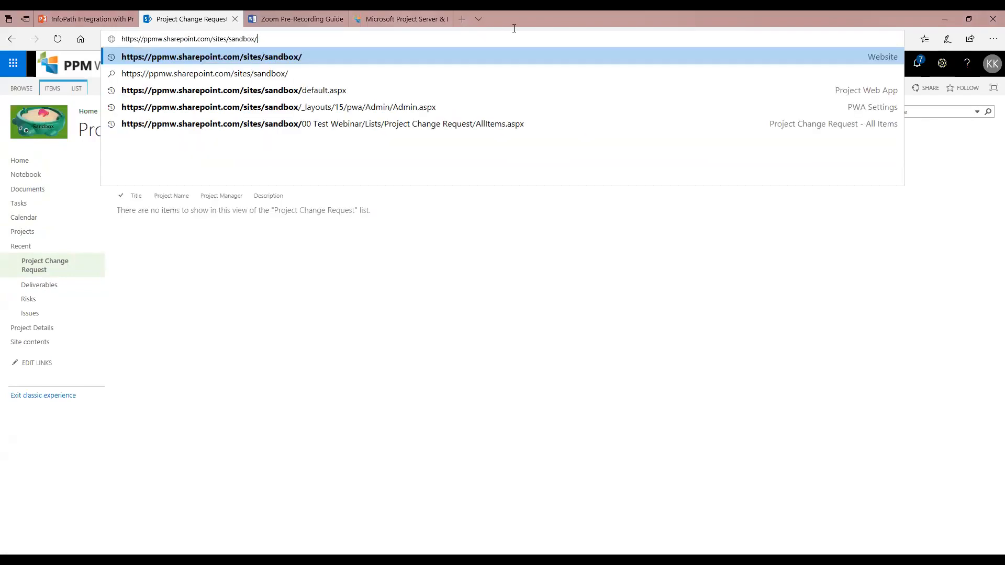
key(Return)
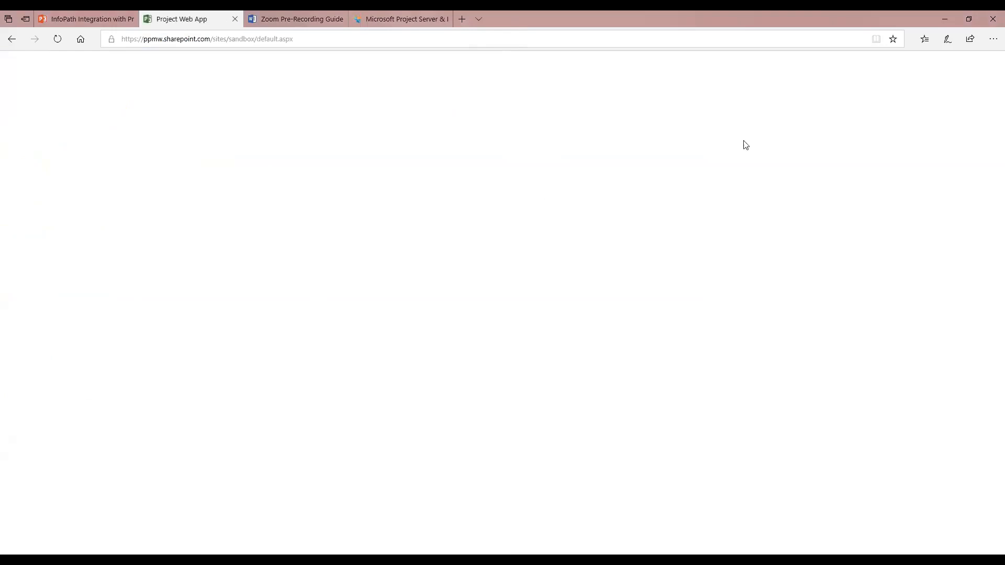
Open the Site Assets library from the sandbox site's contents
click(940, 67)
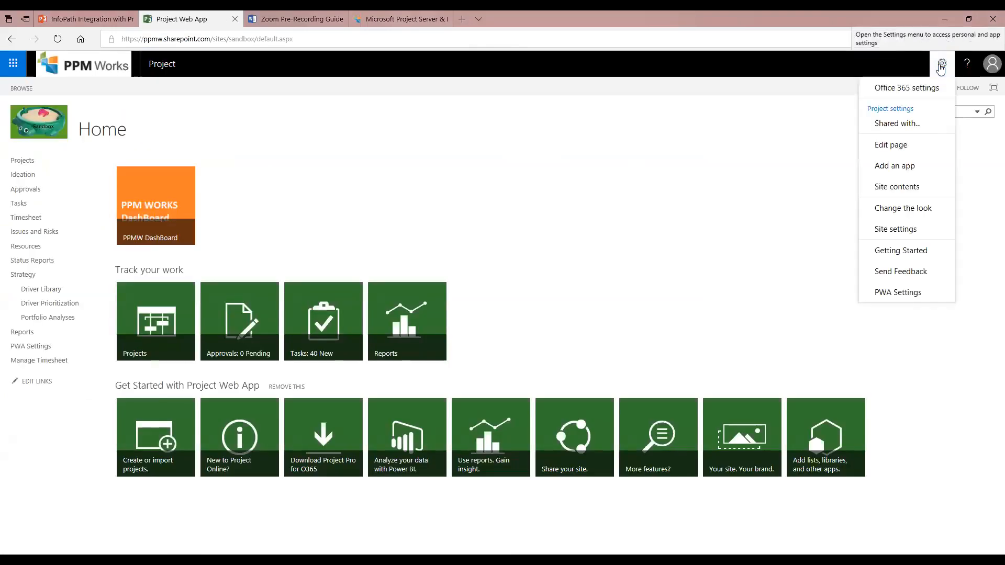
click(886, 188)
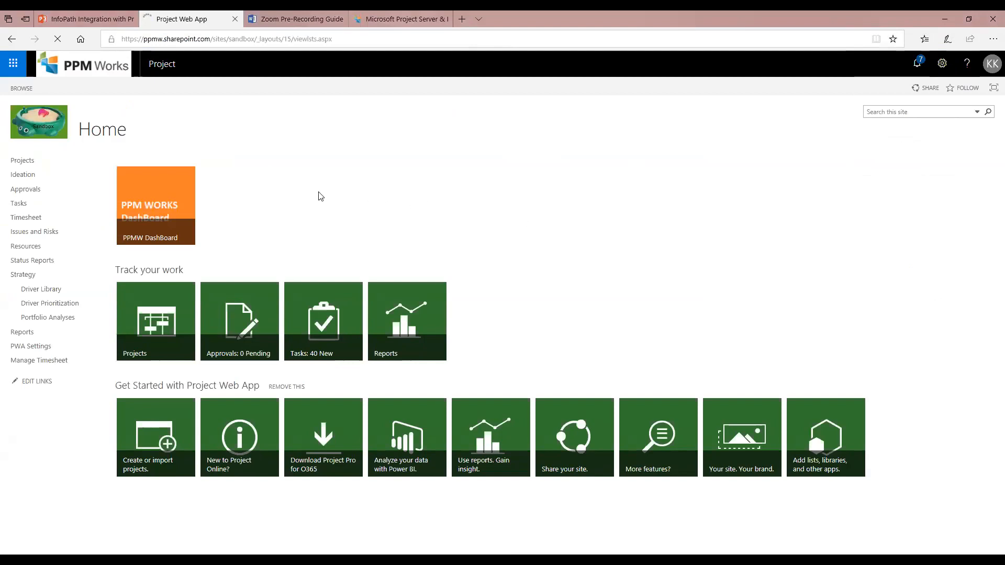
scroll(279, 373, down, 1)
scroll(278, 373, down, 7)
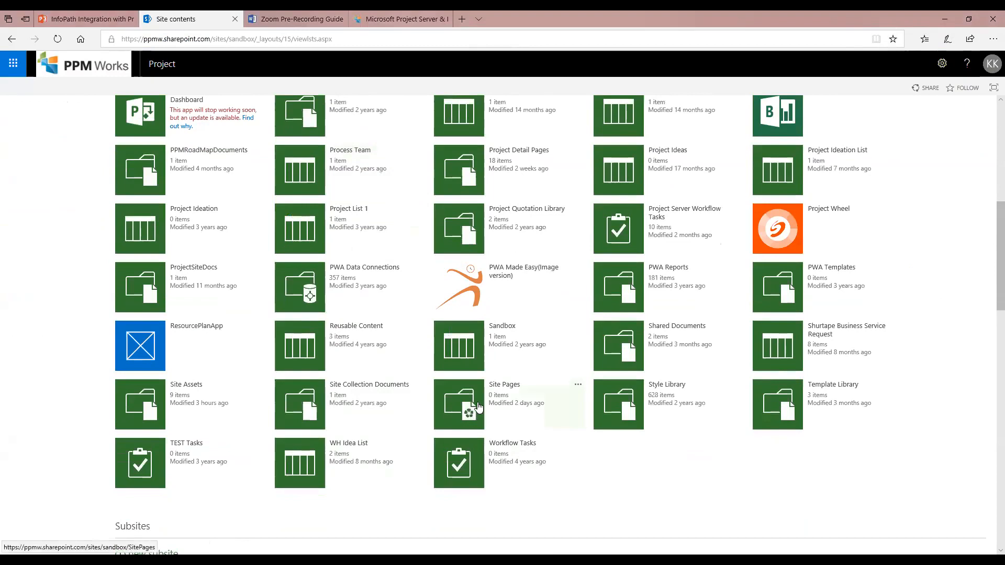
click(185, 389)
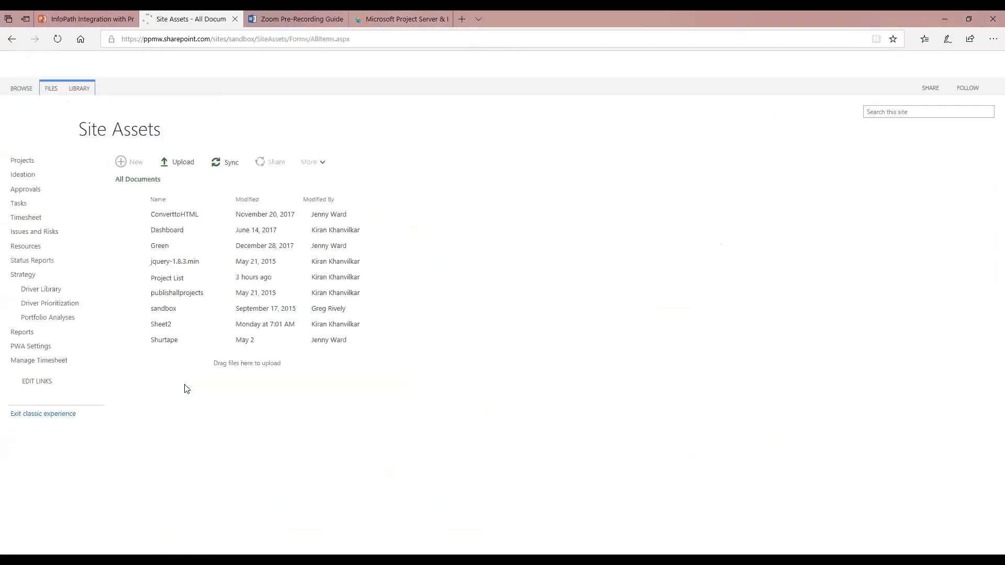
Upload the ProjectList XML document from the Project List folder to the Site Assets library
click(178, 164)
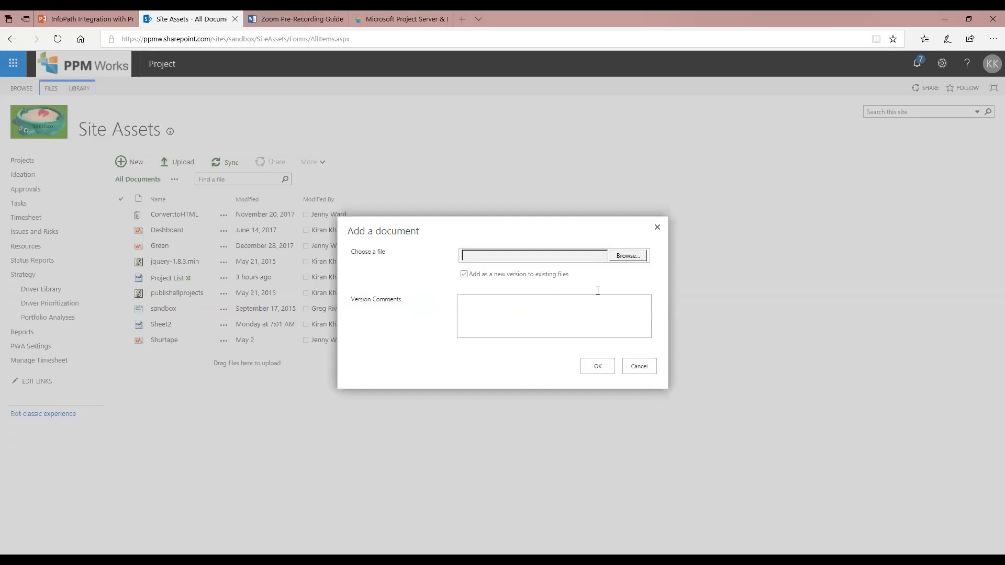
click(627, 256)
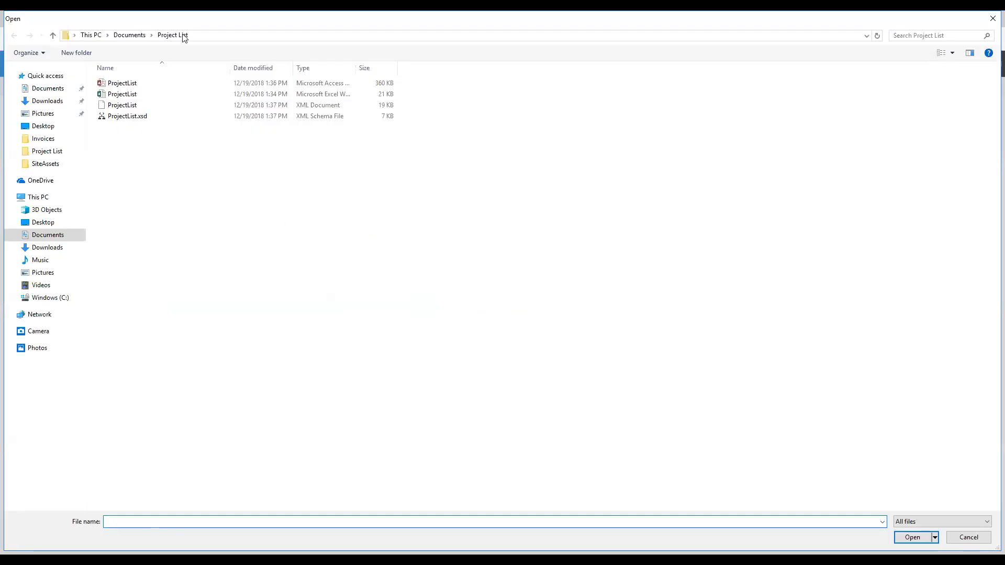
click(125, 107)
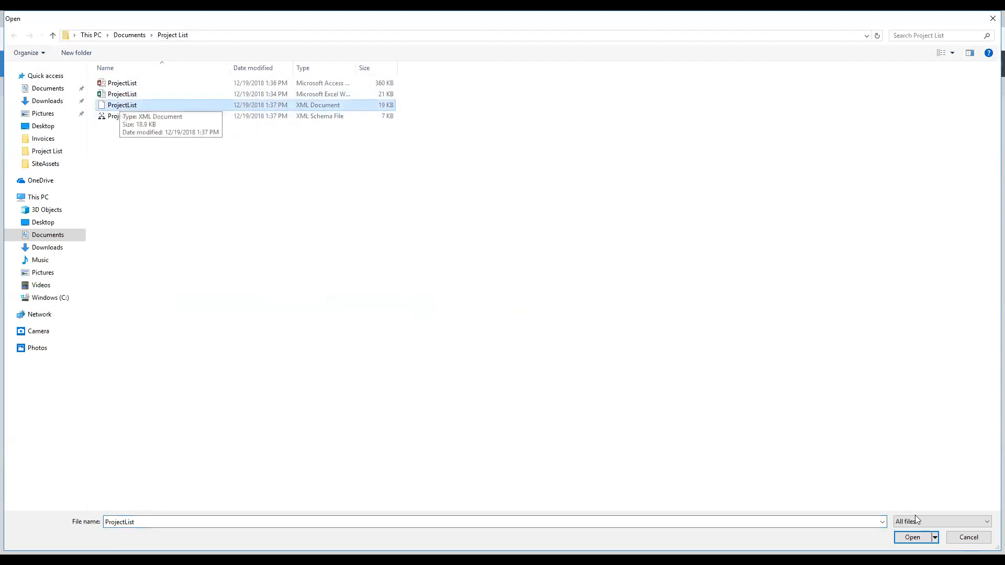
click(912, 538)
click(911, 539)
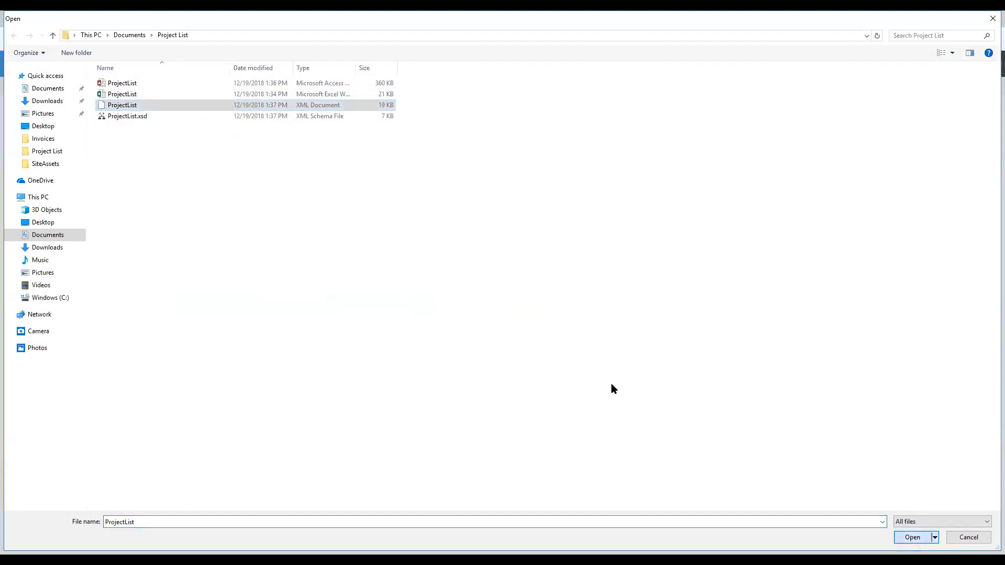
click(597, 367)
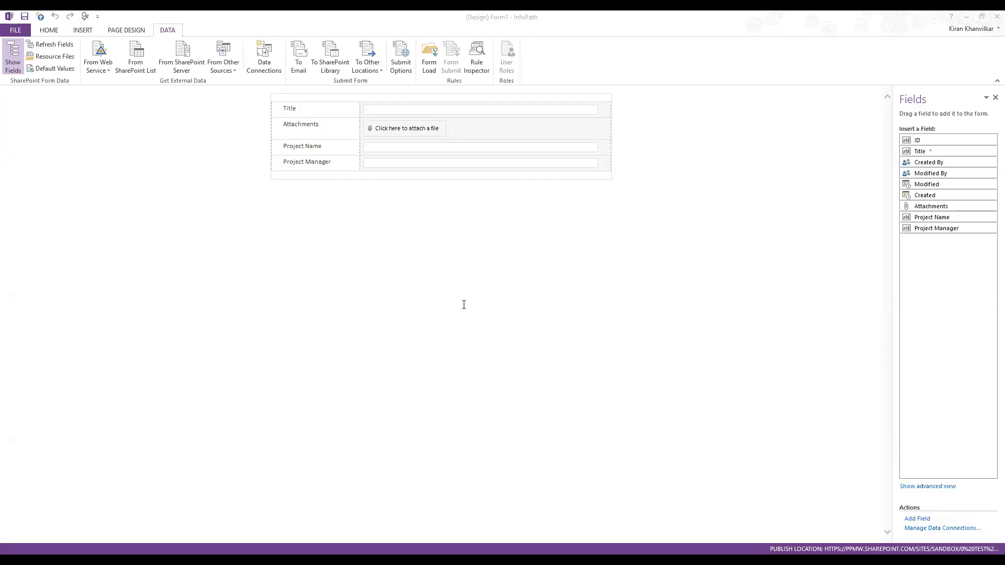
Switch to InfoPath and start a new data connection that receives data from an XML document
click(264, 57)
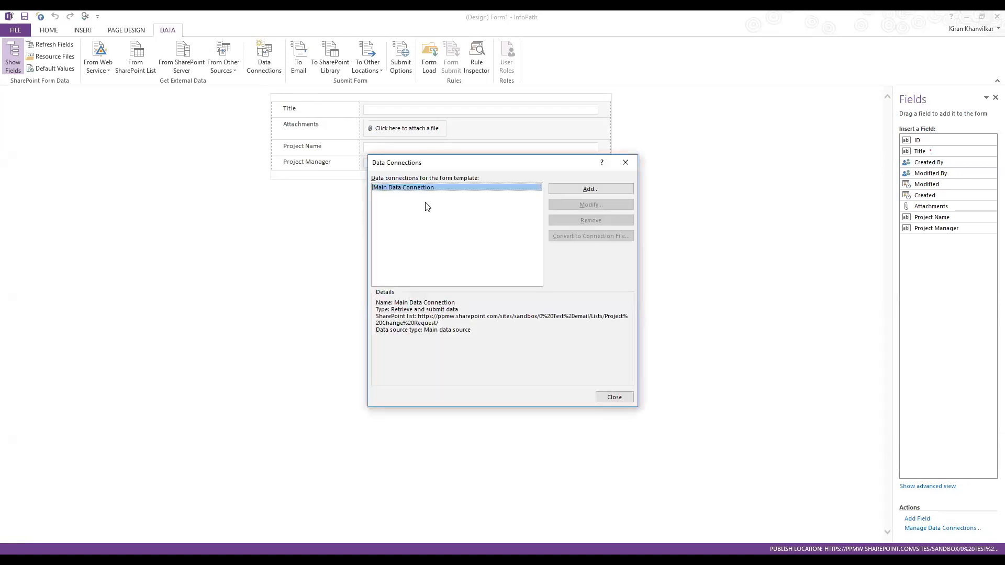
click(584, 191)
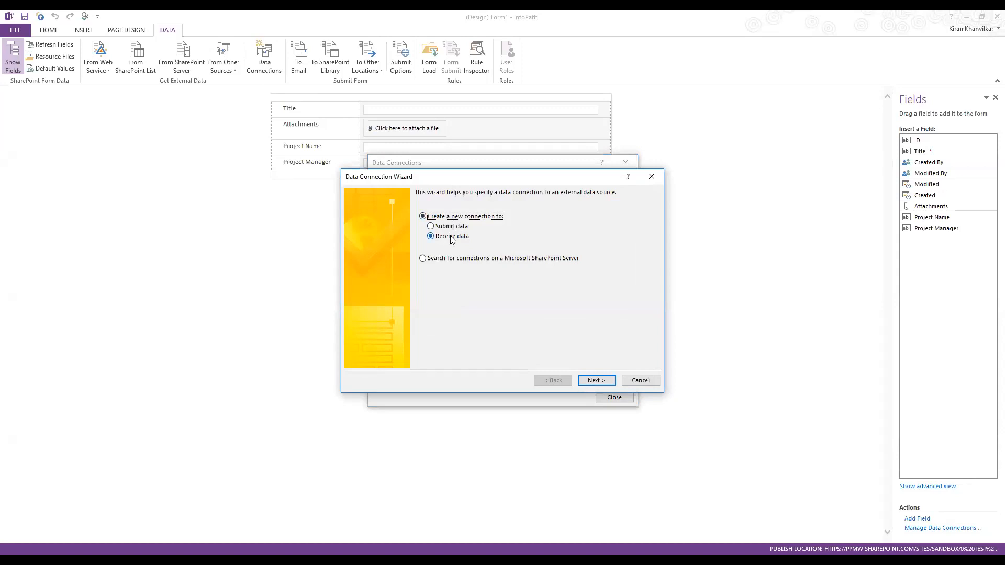
click(594, 381)
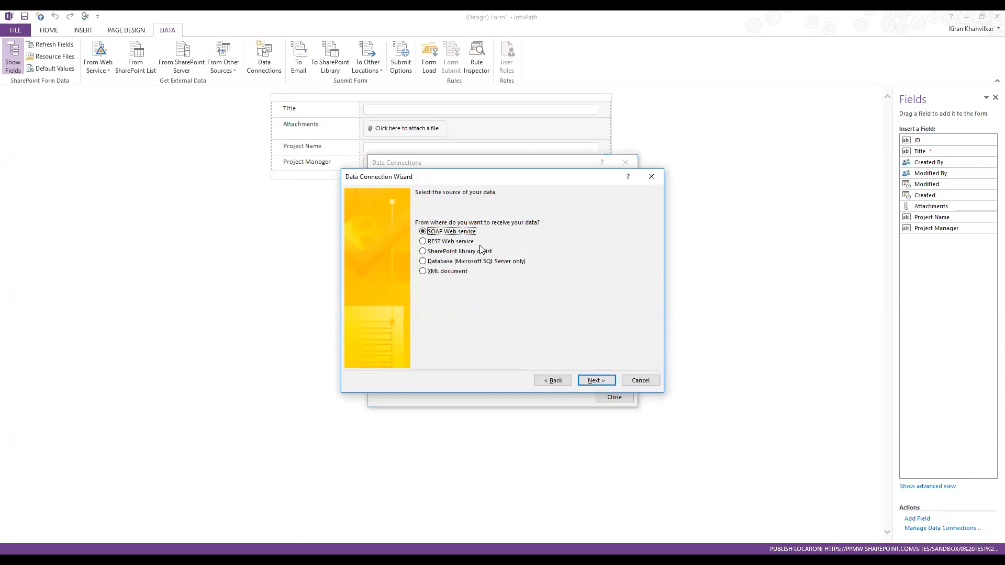
click(444, 276)
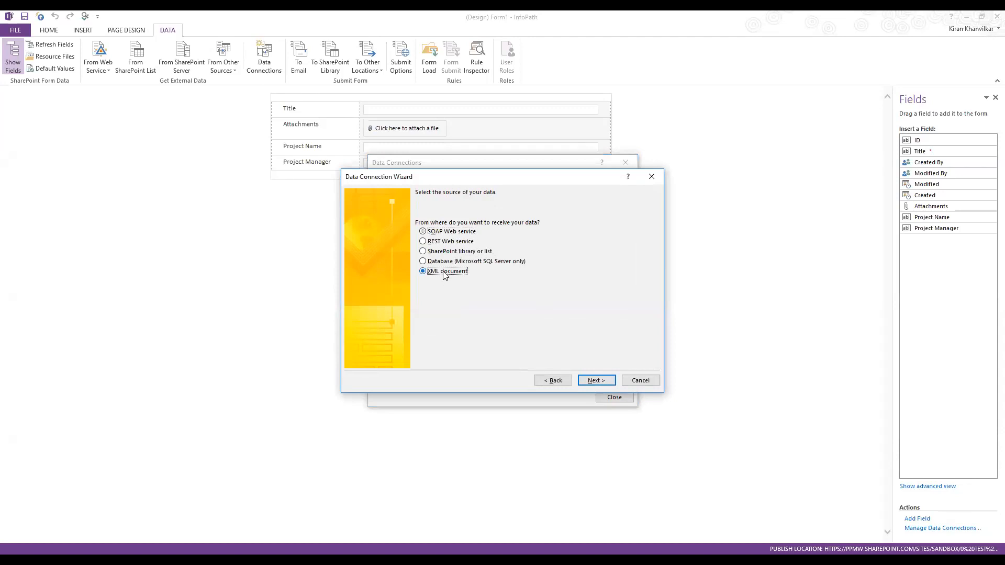
click(595, 382)
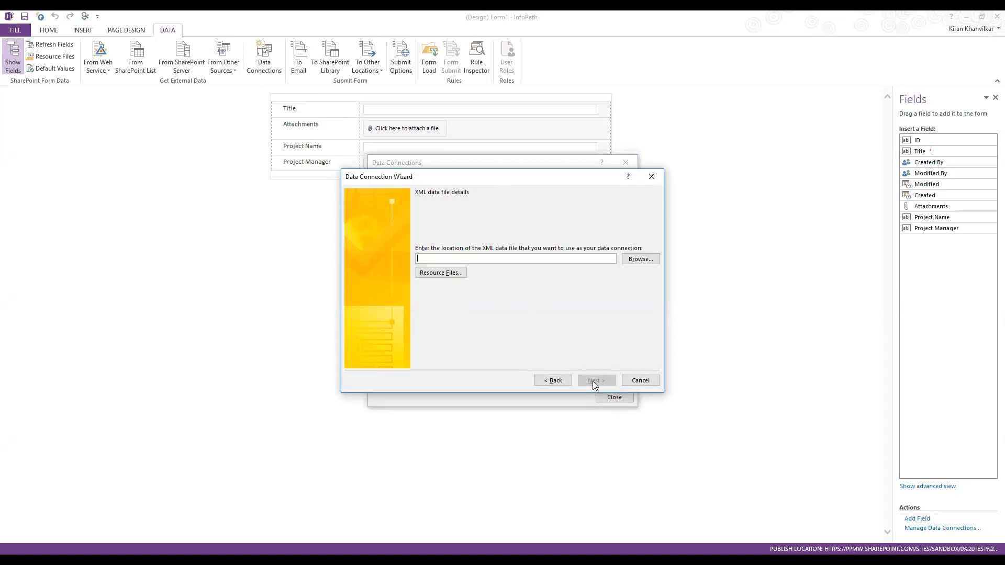
click(641, 260)
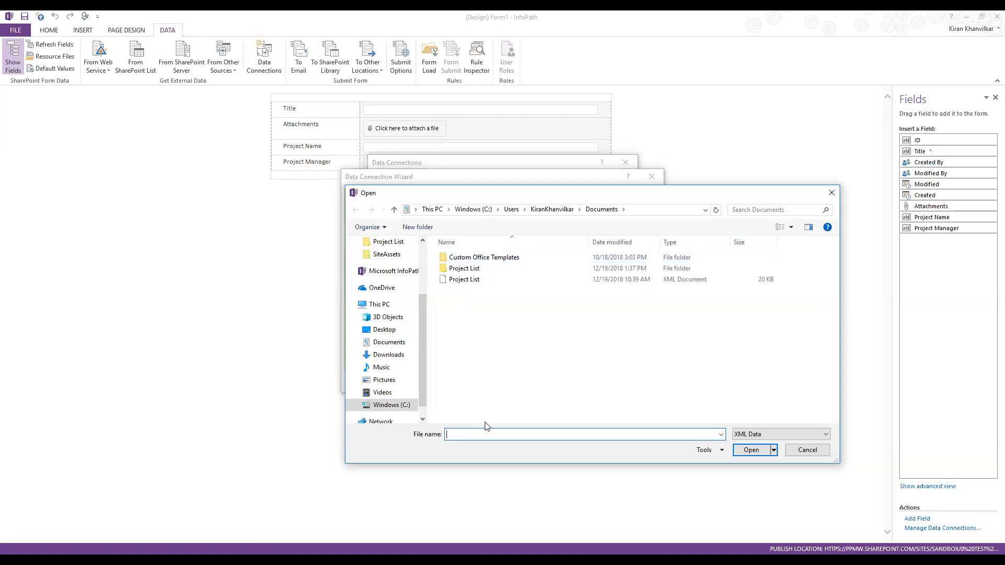
key(alt+Tab)
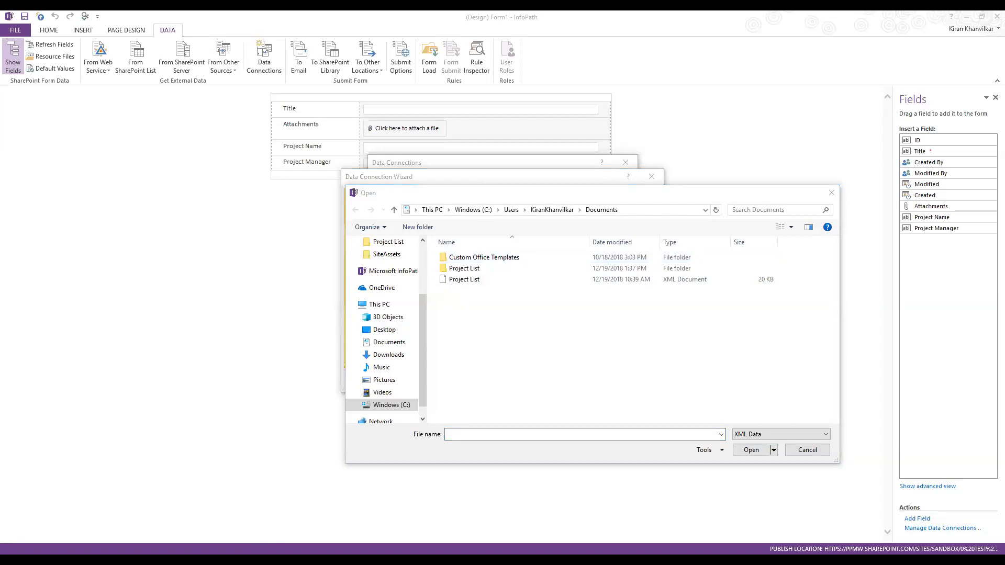
key(alt+Tab)
text(https://ppmw.sharepoint.com/sites/sandbox/SiteAssets)
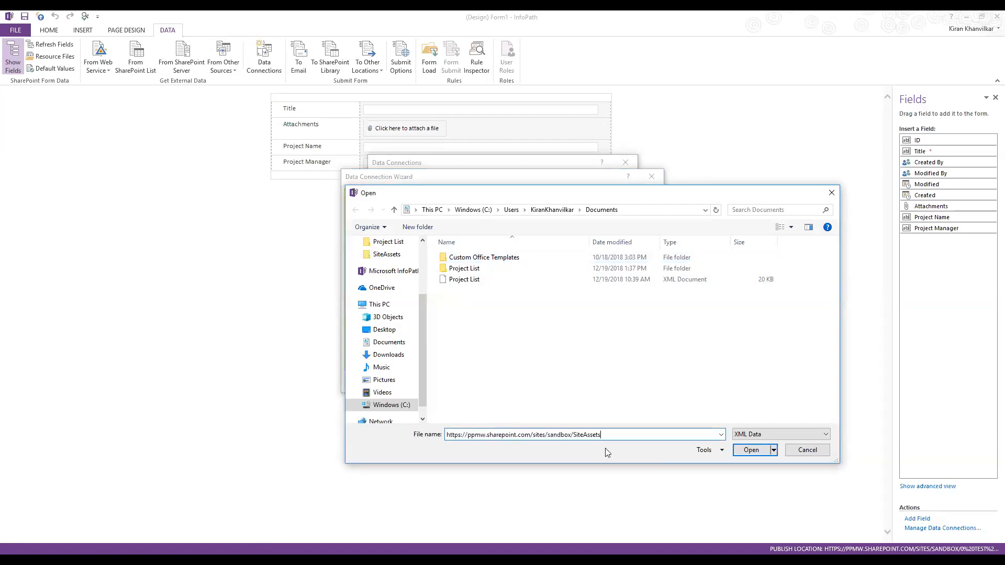
click(748, 451)
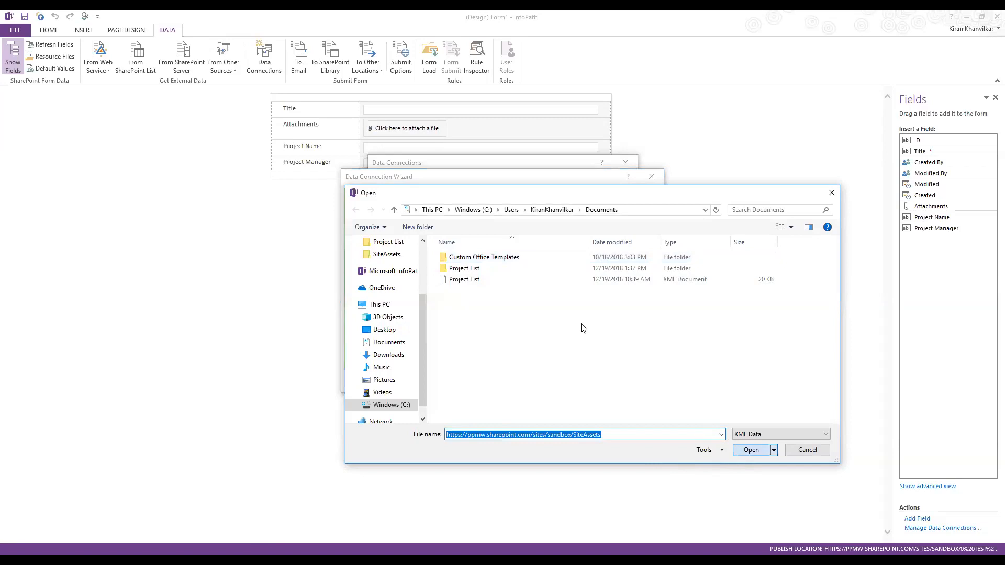
click(732, 448)
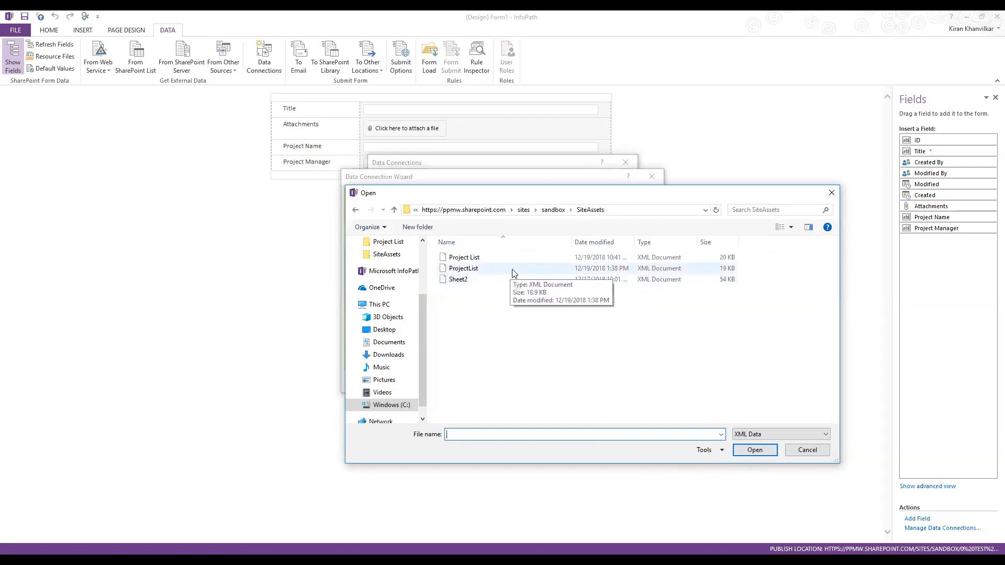
click(508, 271)
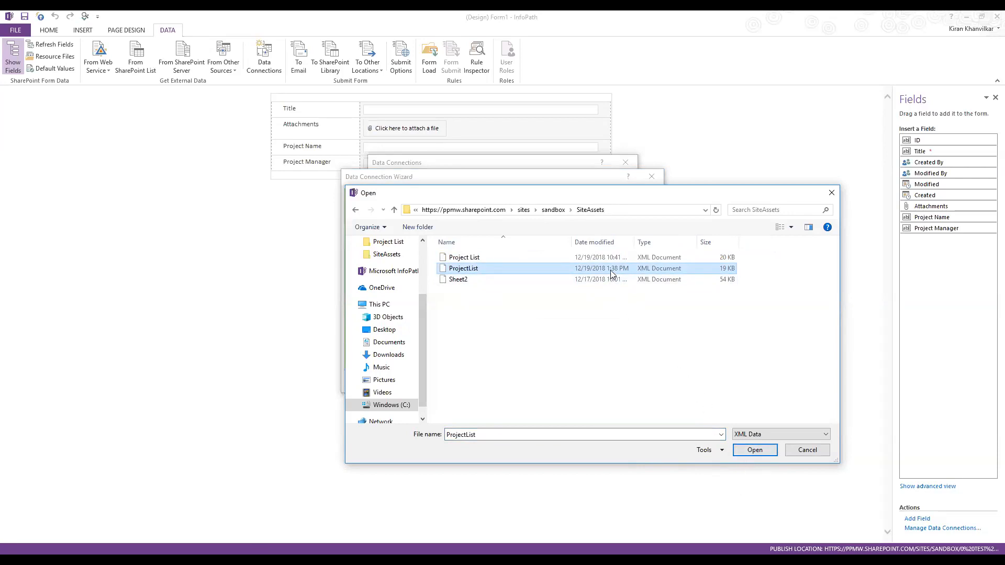
click(747, 452)
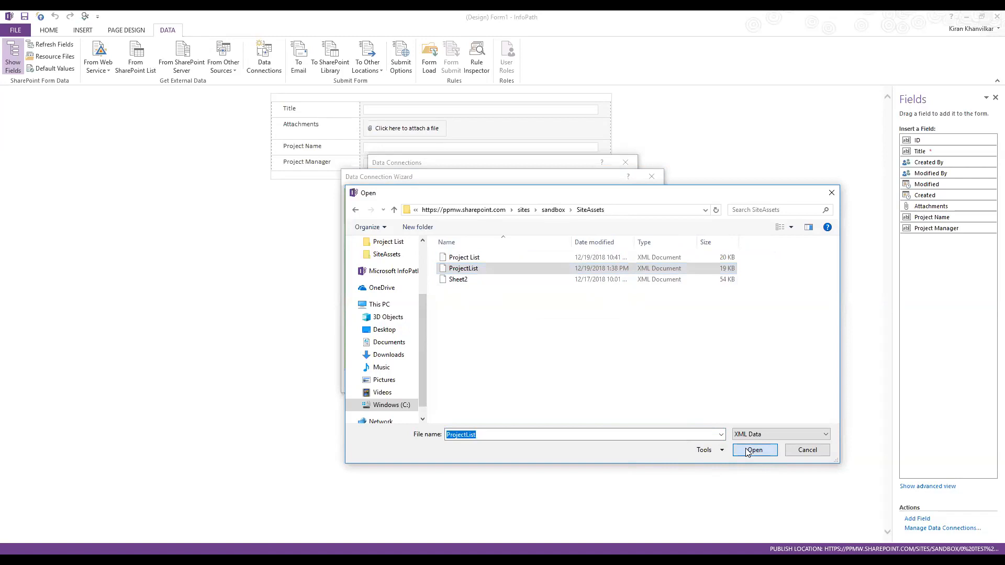
Finish the ProjectList connection so it accesses data from the specified location, stores an offline copy and retrieves data when the form opens
click(600, 383)
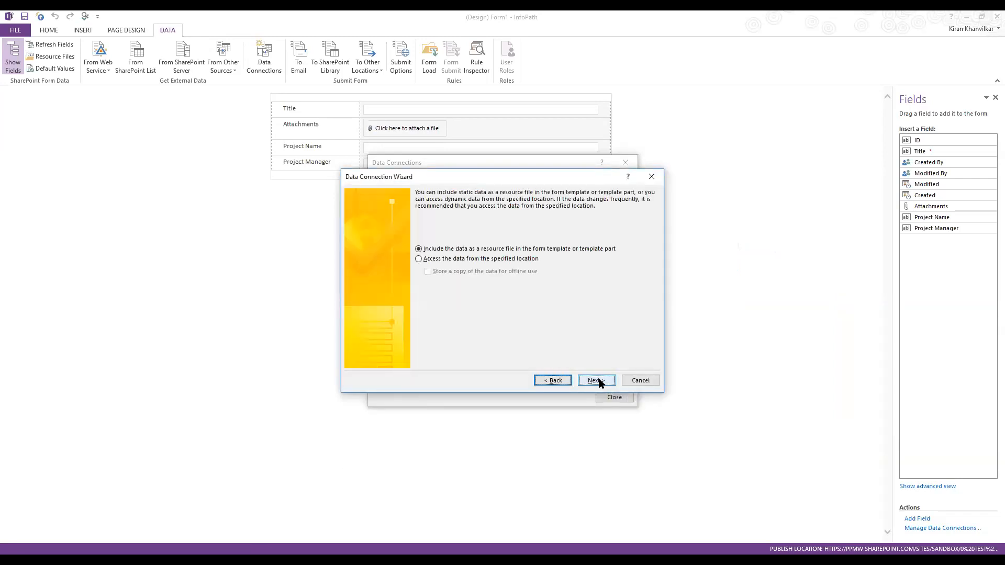
click(456, 260)
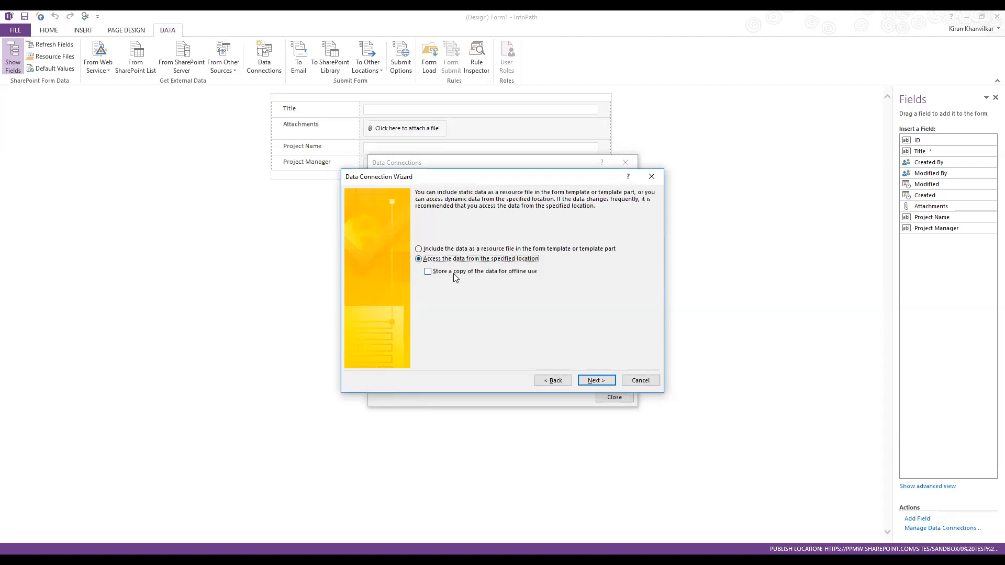
click(450, 273)
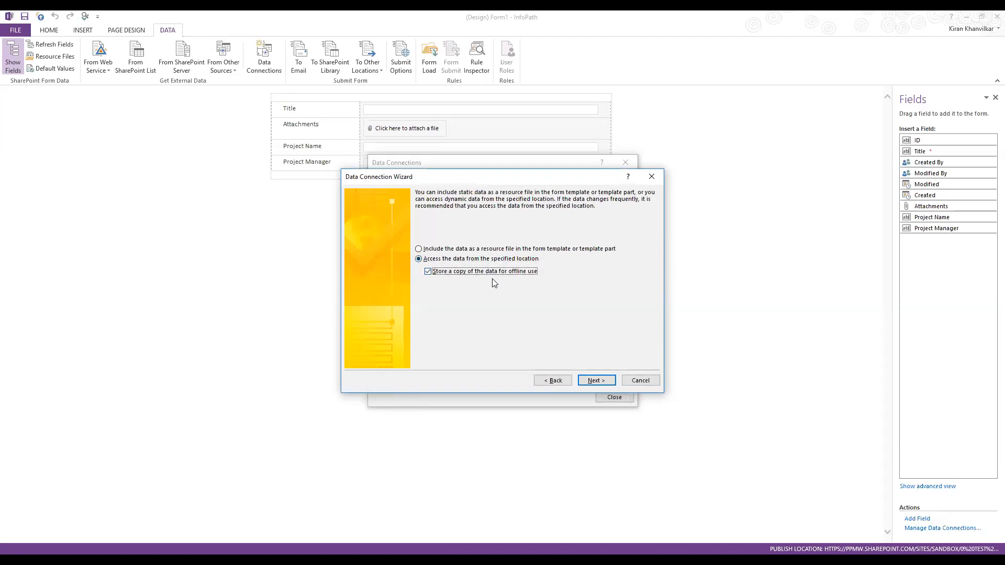
click(596, 381)
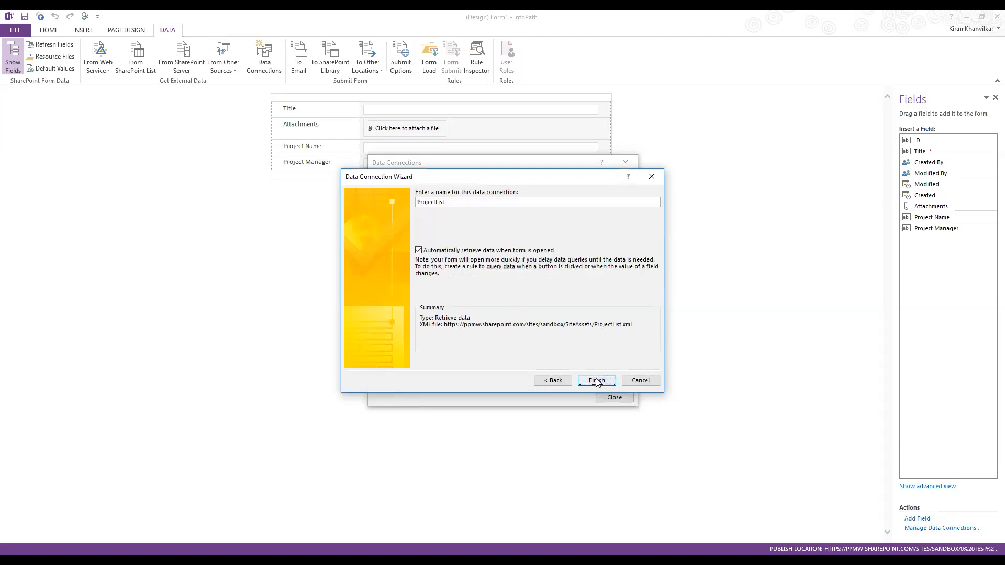
click(585, 384)
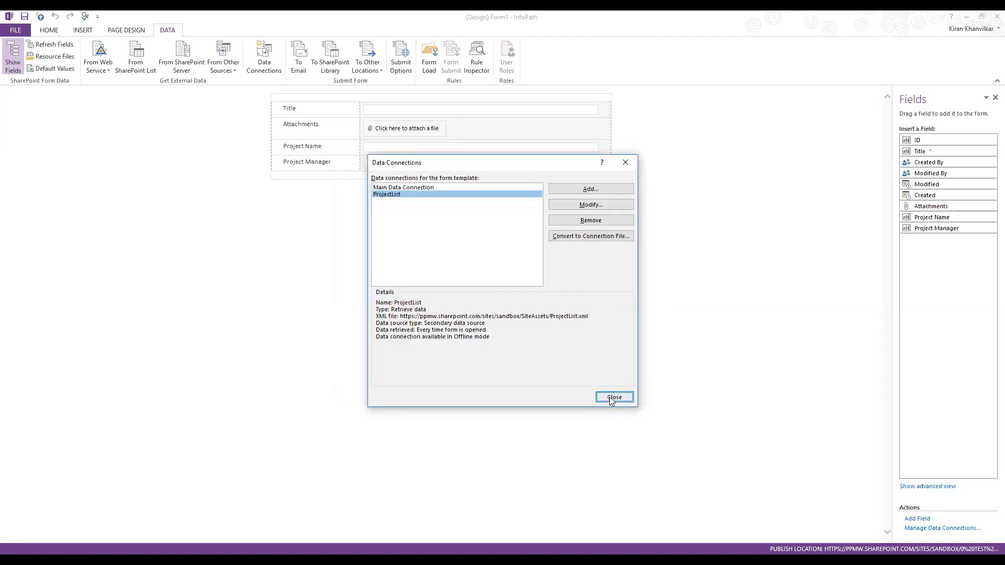
click(609, 397)
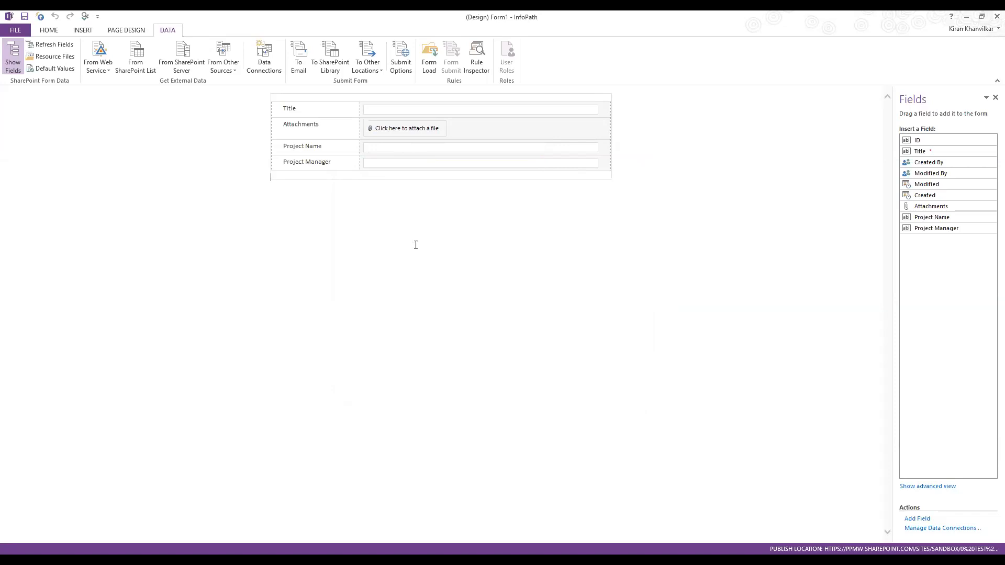
Create a form load action rule named Display Project Name
click(429, 58)
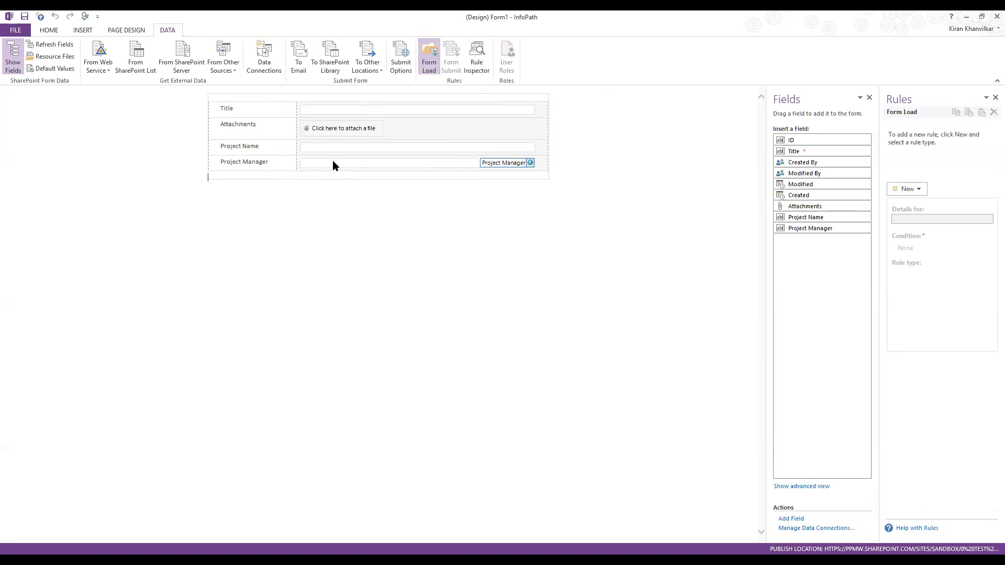
click(919, 190)
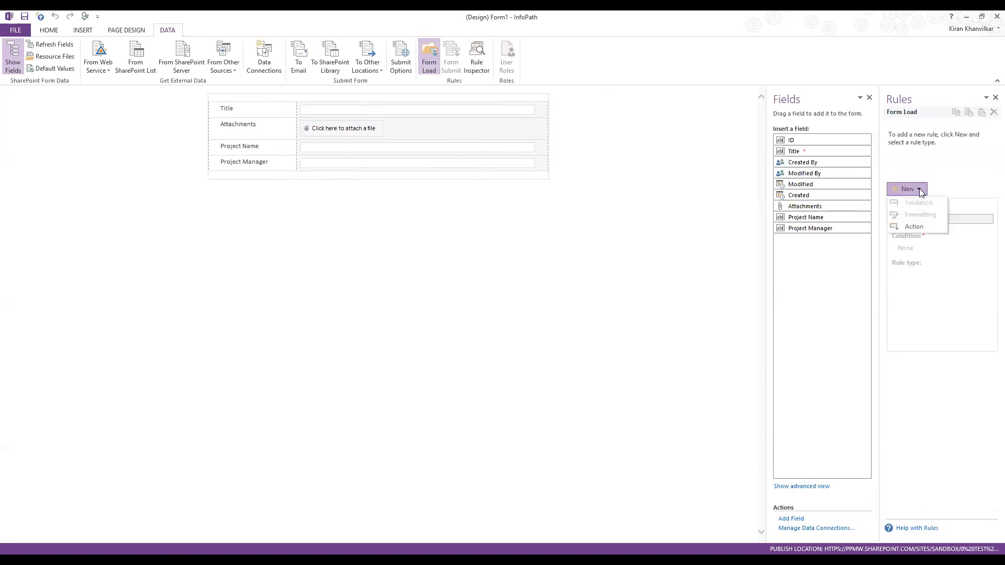
click(913, 226)
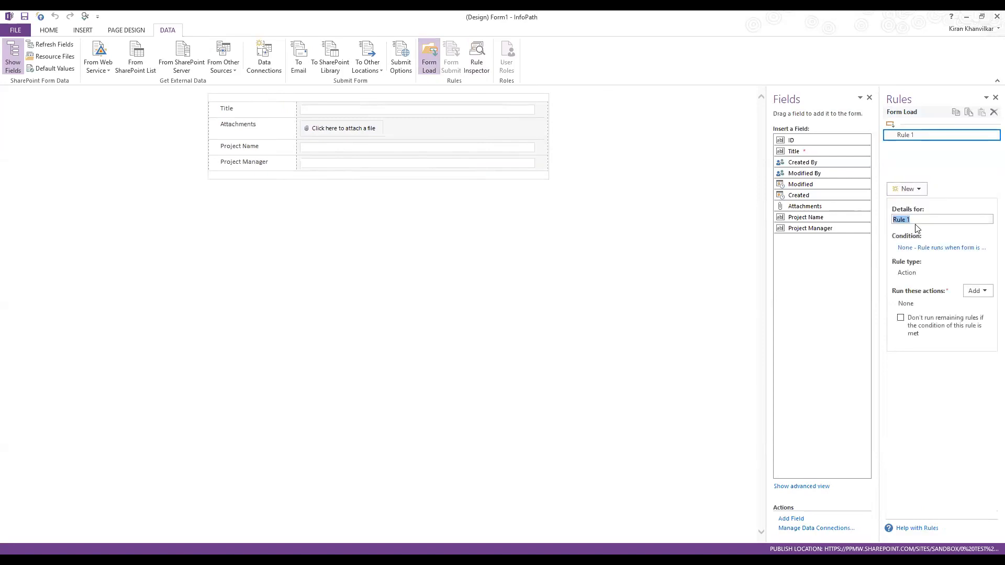
click(919, 220)
drag(904, 222, 886, 226)
text(Display Project Name)
Add a Set a field's value action to the rule with Project Name as the target field
click(982, 293)
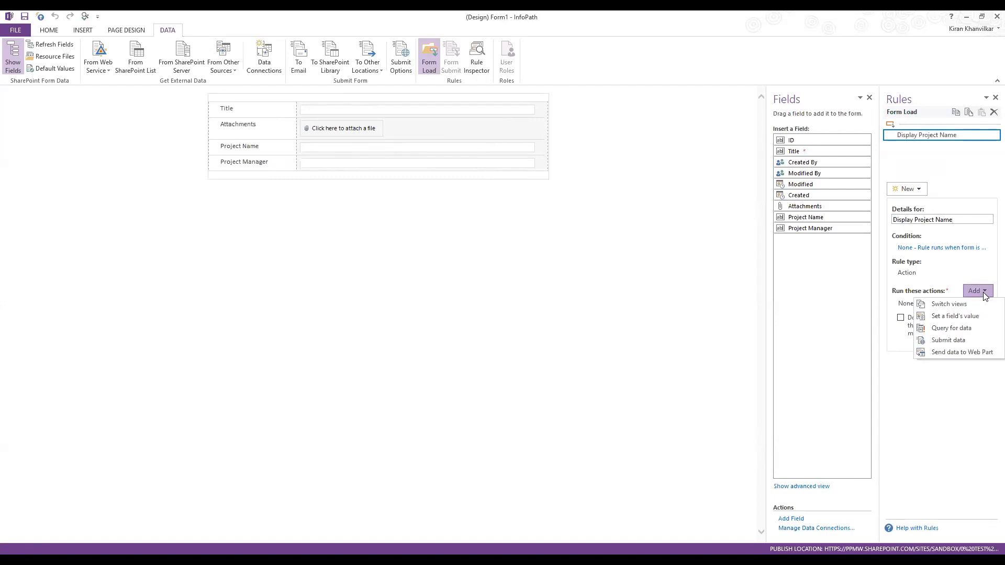
click(951, 316)
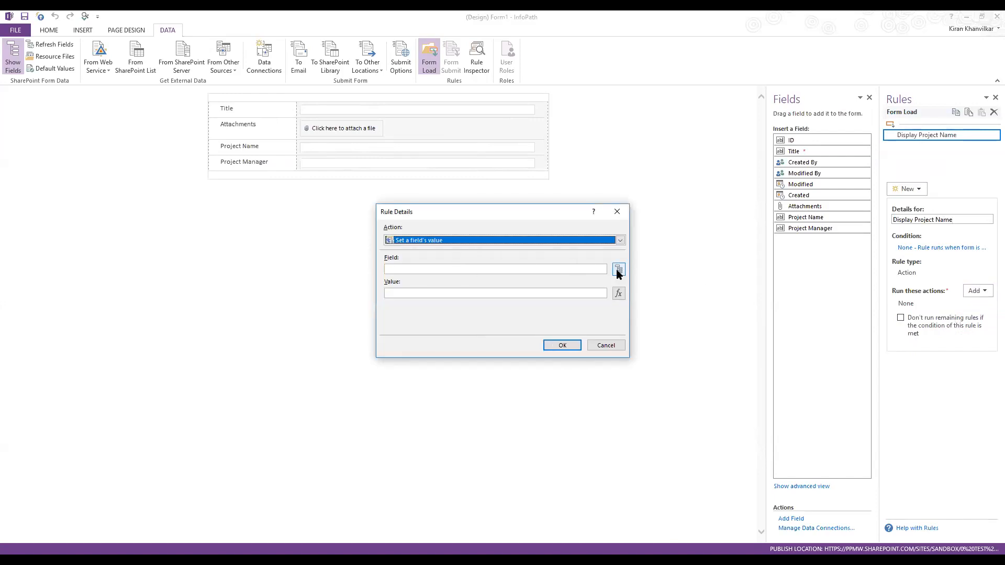
click(618, 269)
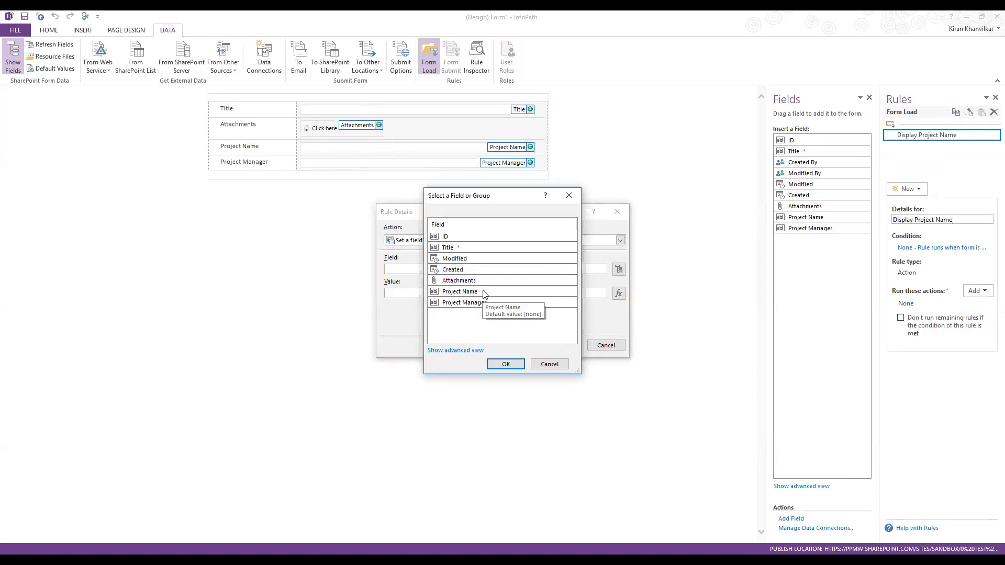
click(482, 294)
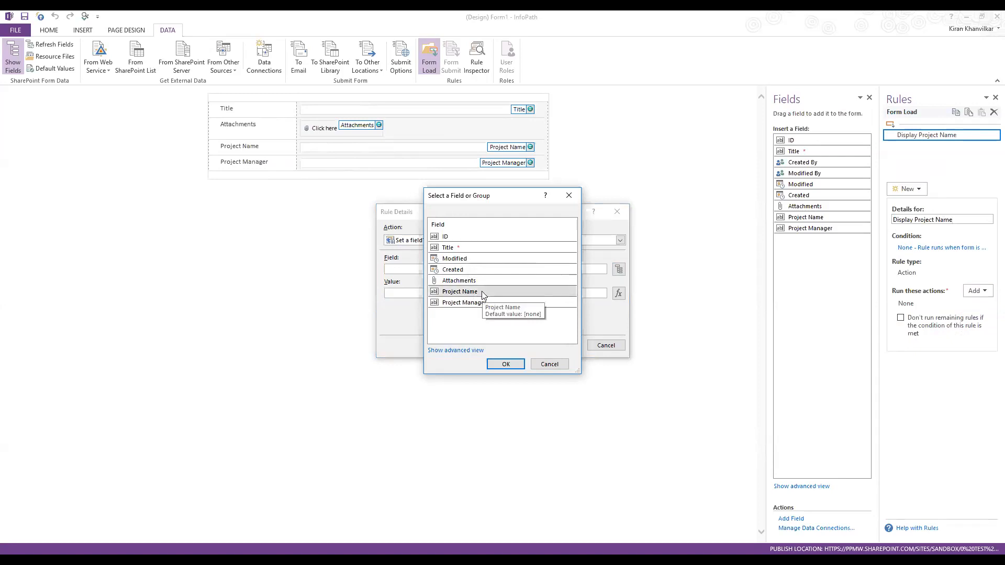
click(505, 365)
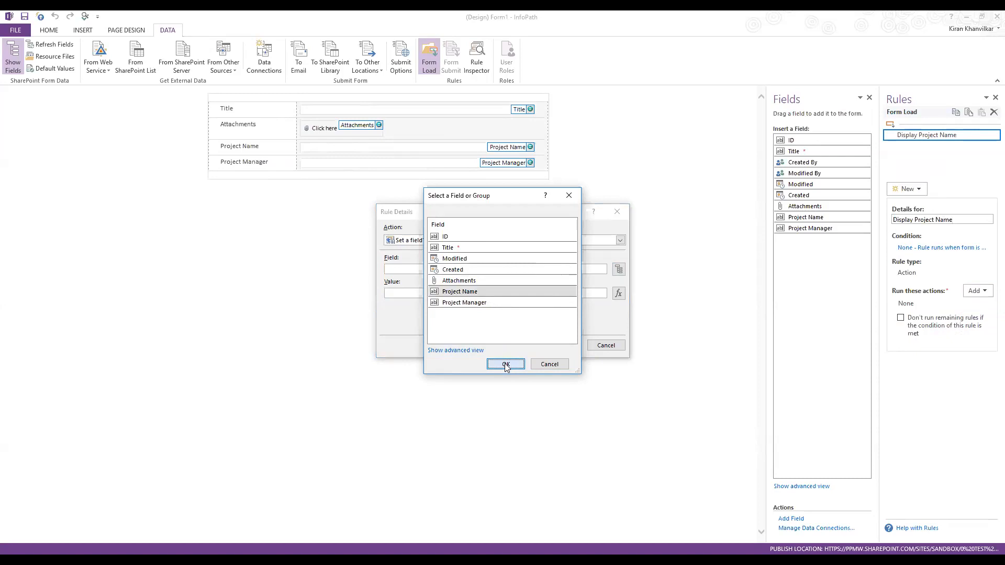
Build the value as a formula, choosing the ProjectName field from the ProjectList secondary data source
click(432, 293)
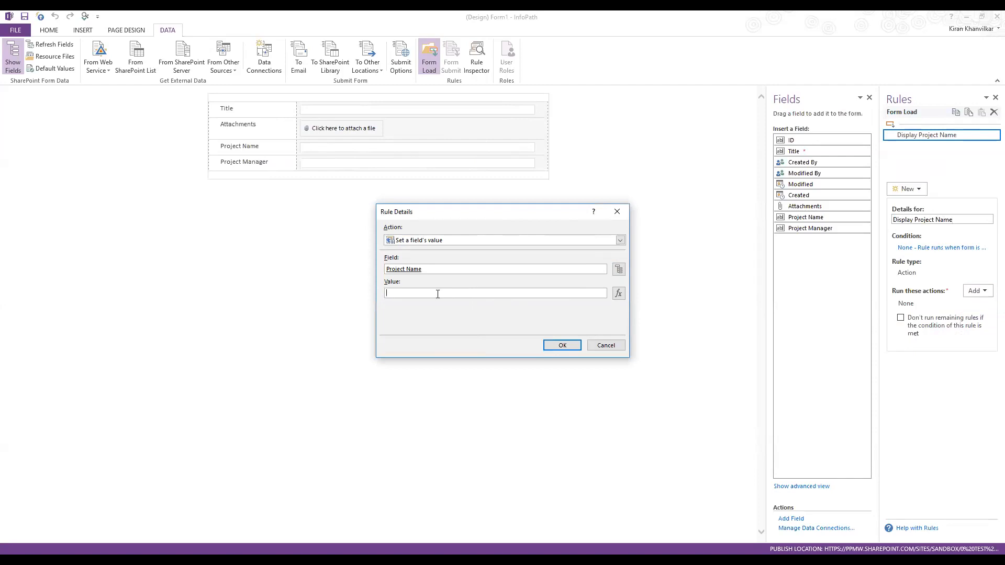
click(618, 294)
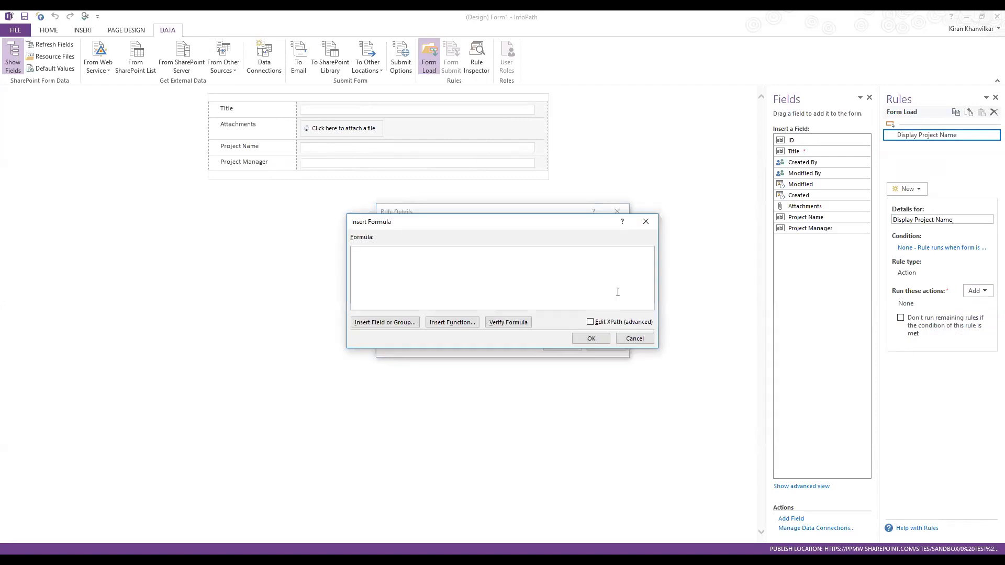
click(389, 322)
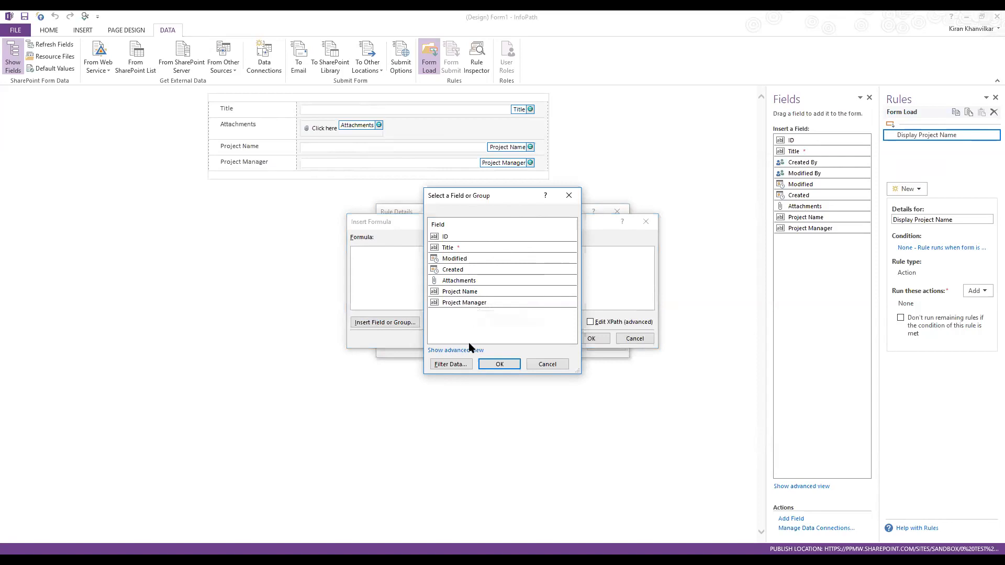
click(457, 350)
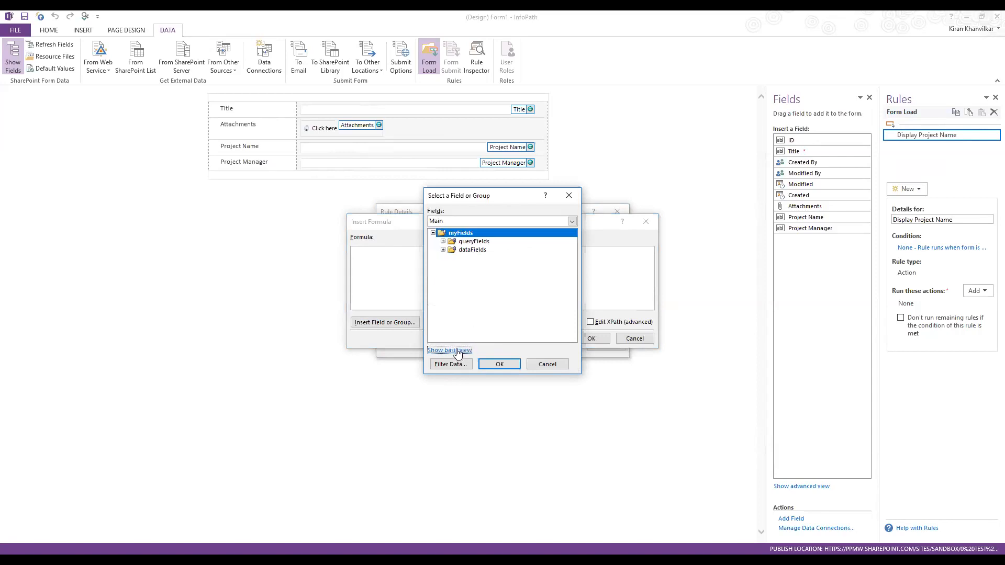
click(571, 221)
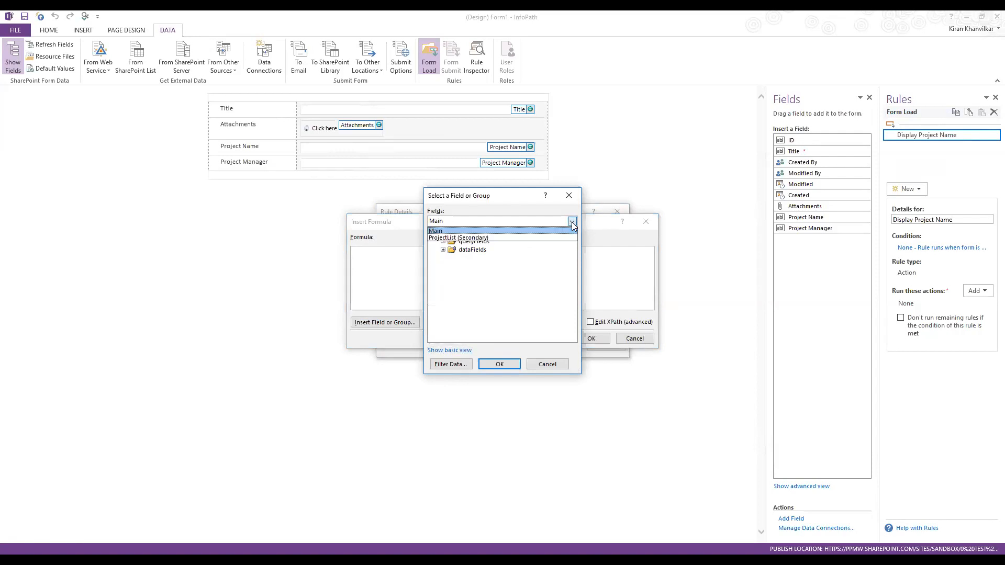
click(457, 239)
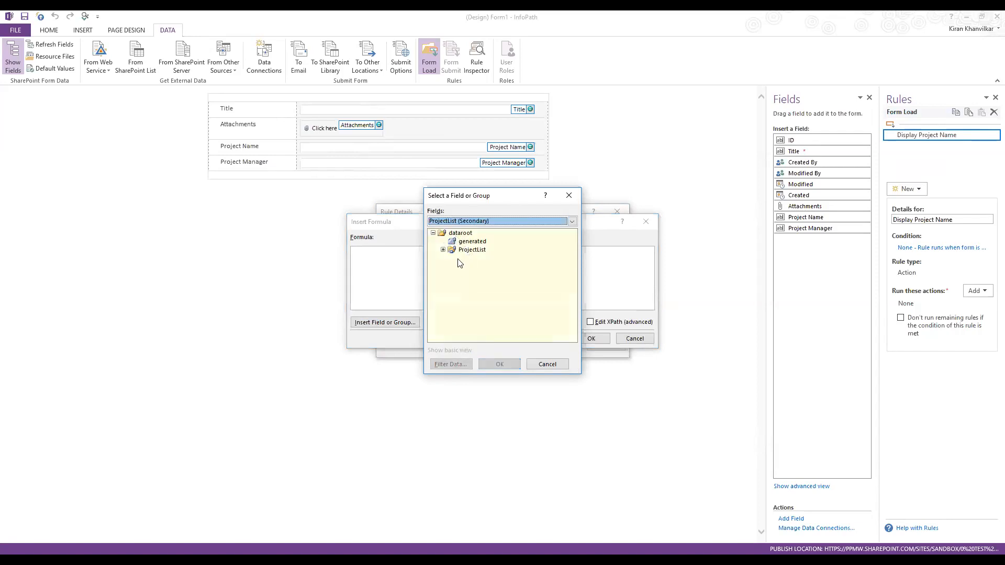
click(443, 250)
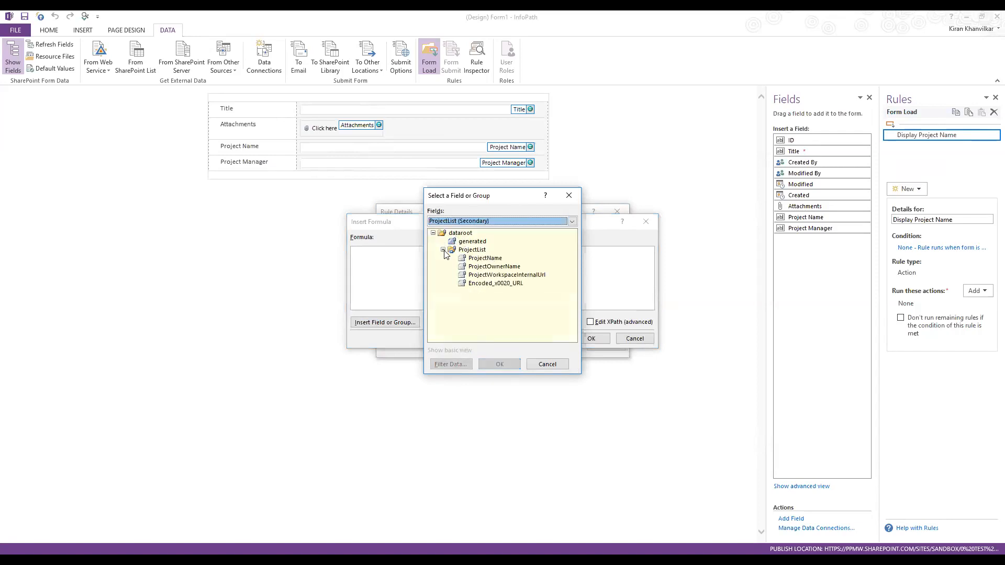
click(486, 259)
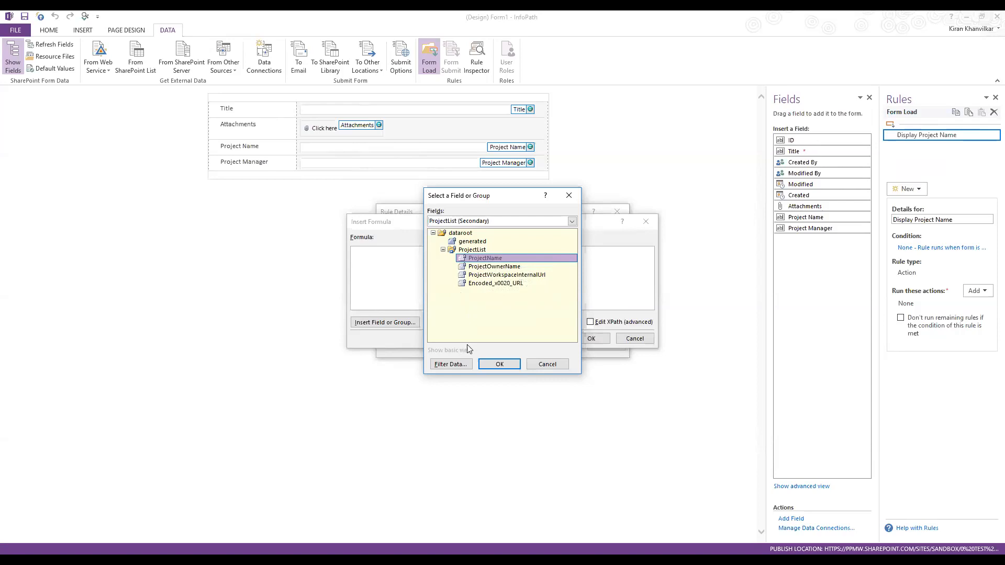
Add a filter to the ProjectName field whose condition tests Encoded_x0020_URL
click(450, 365)
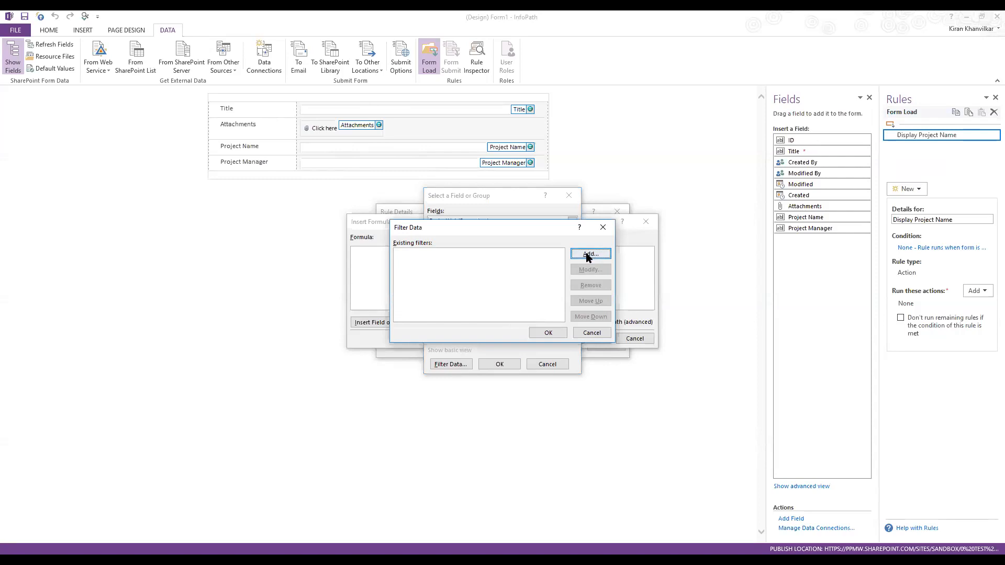
click(589, 254)
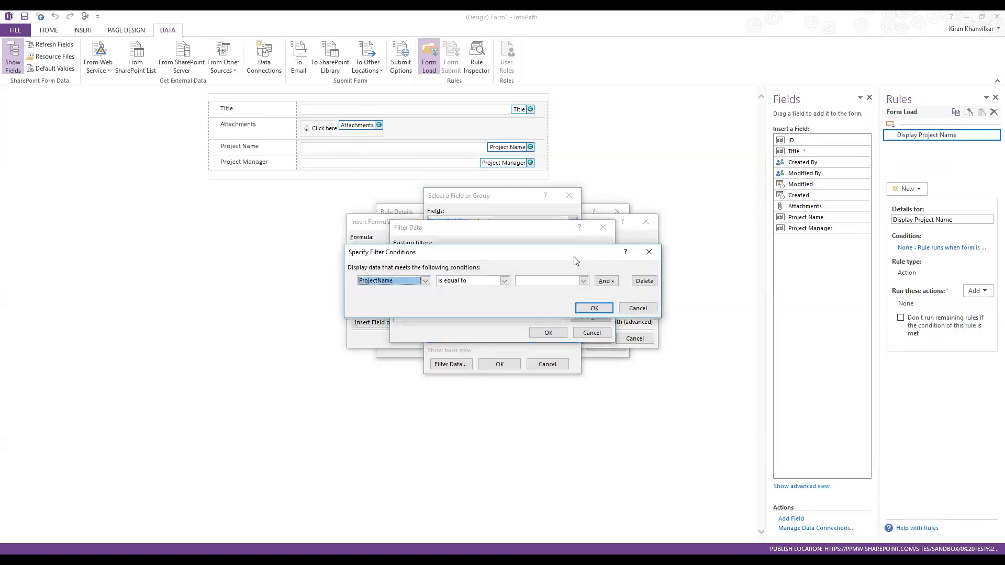
click(426, 282)
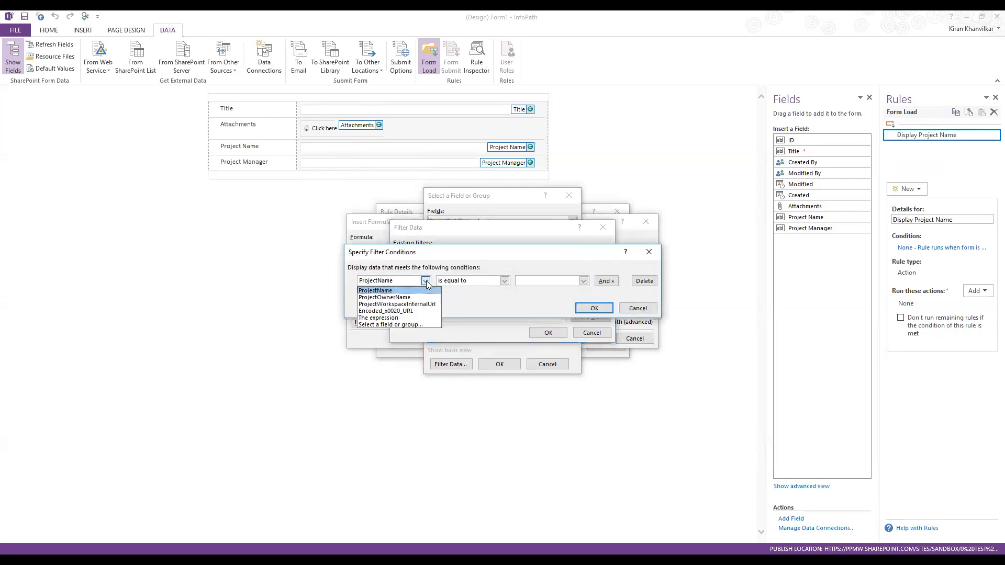
click(396, 311)
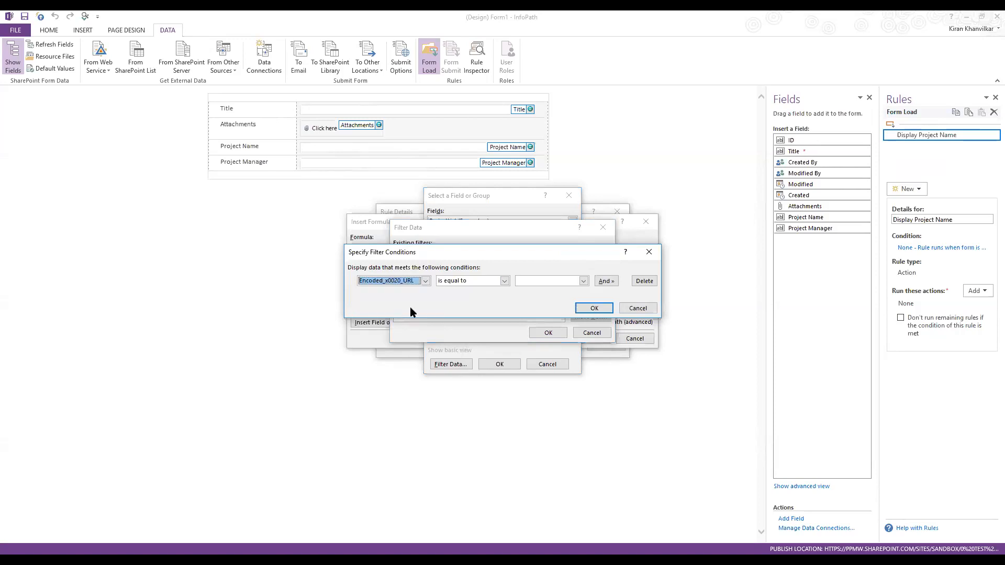
Make the filter condition equal to the SharePointSiteUrl() function and accept the filtered formula as the Project Name value
click(582, 281)
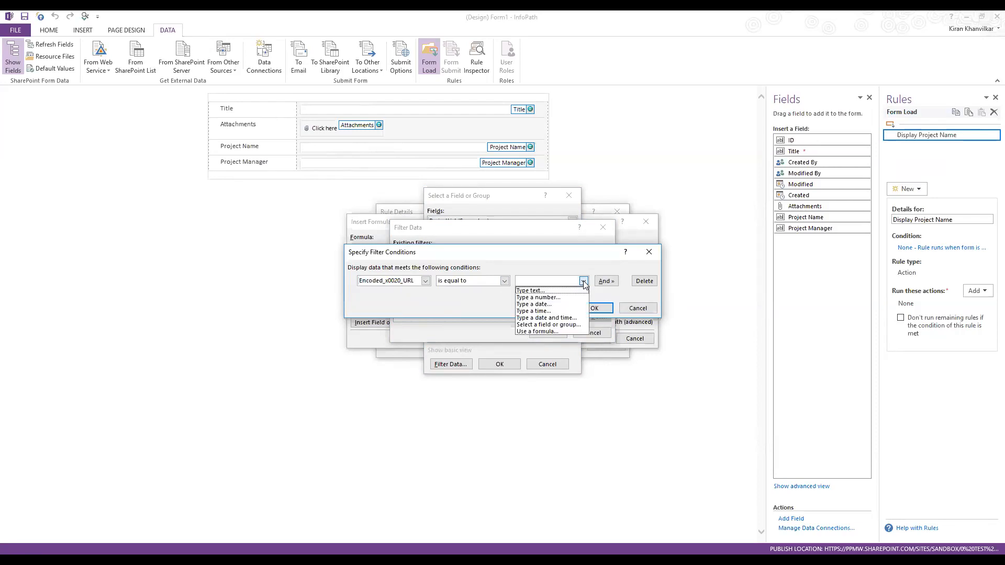
click(534, 331)
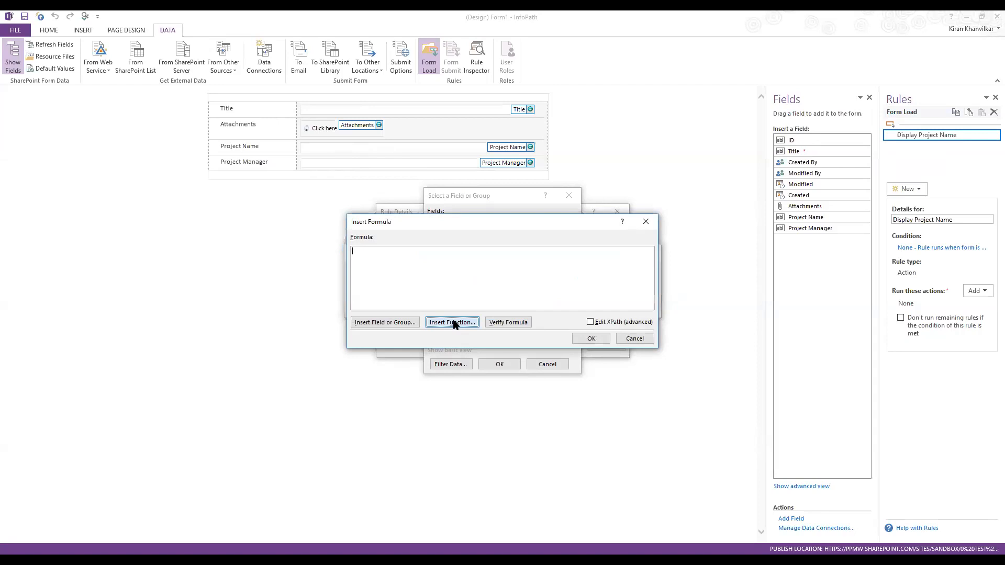
click(453, 323)
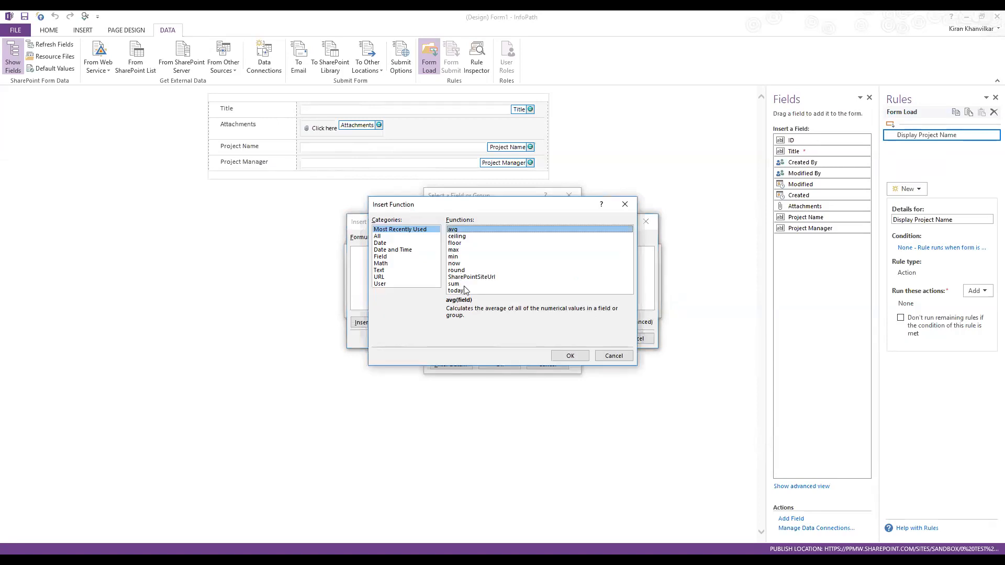
click(465, 278)
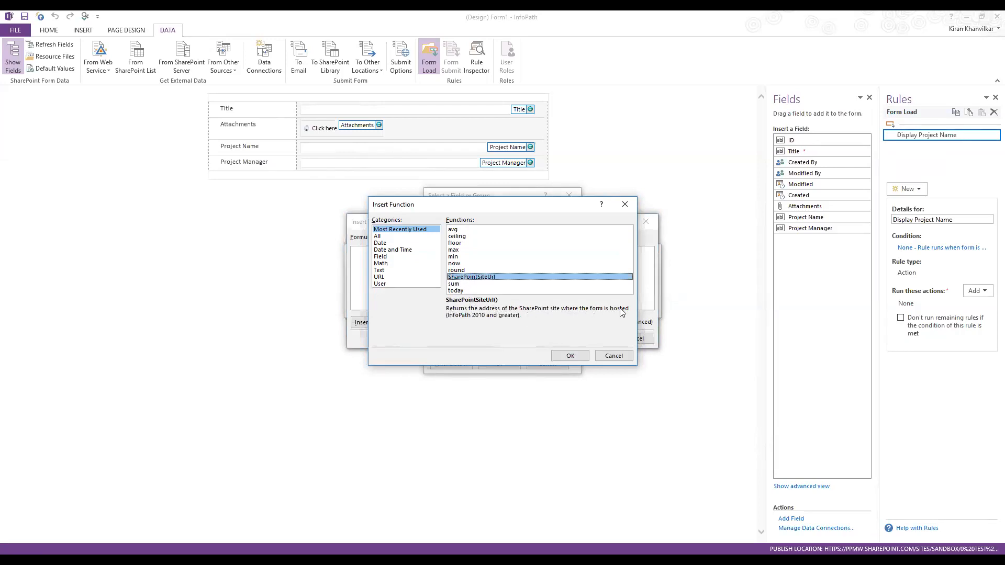
click(570, 355)
click(591, 339)
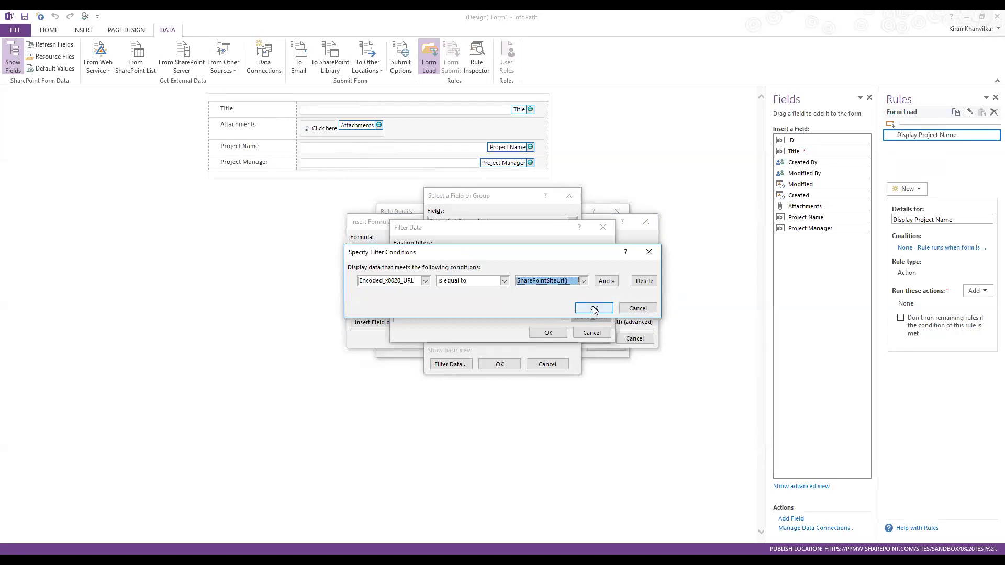
click(594, 309)
click(545, 331)
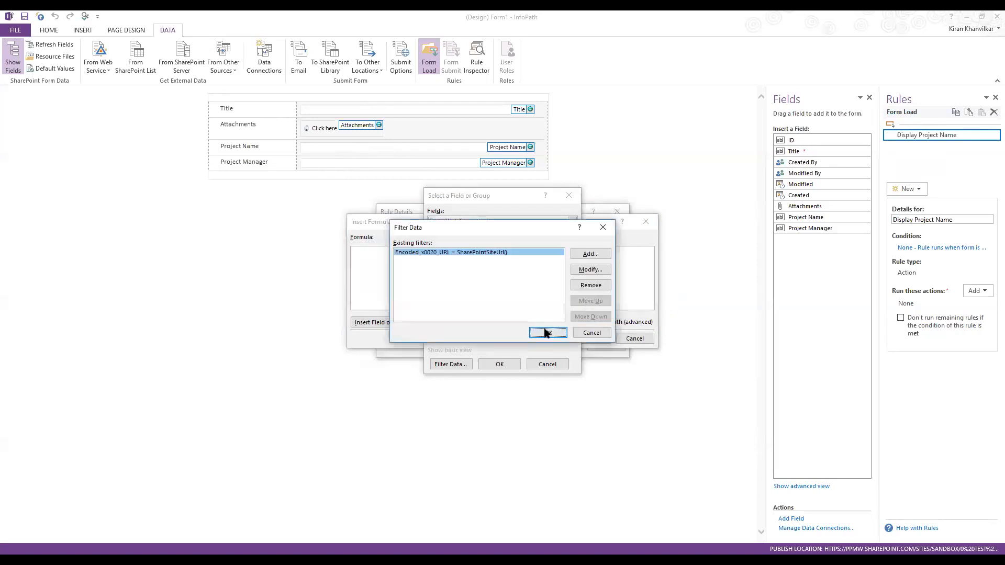
click(590, 339)
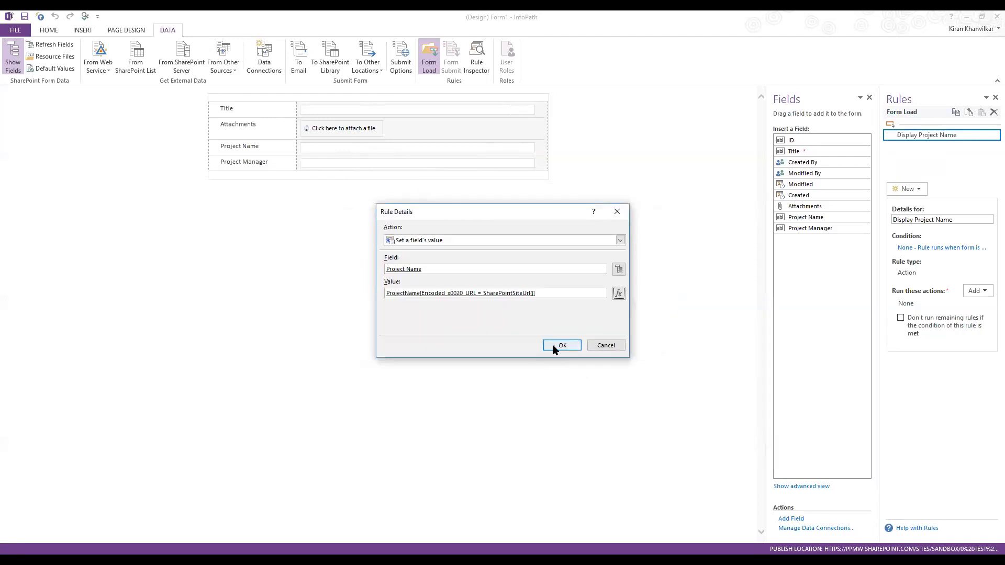
click(560, 345)
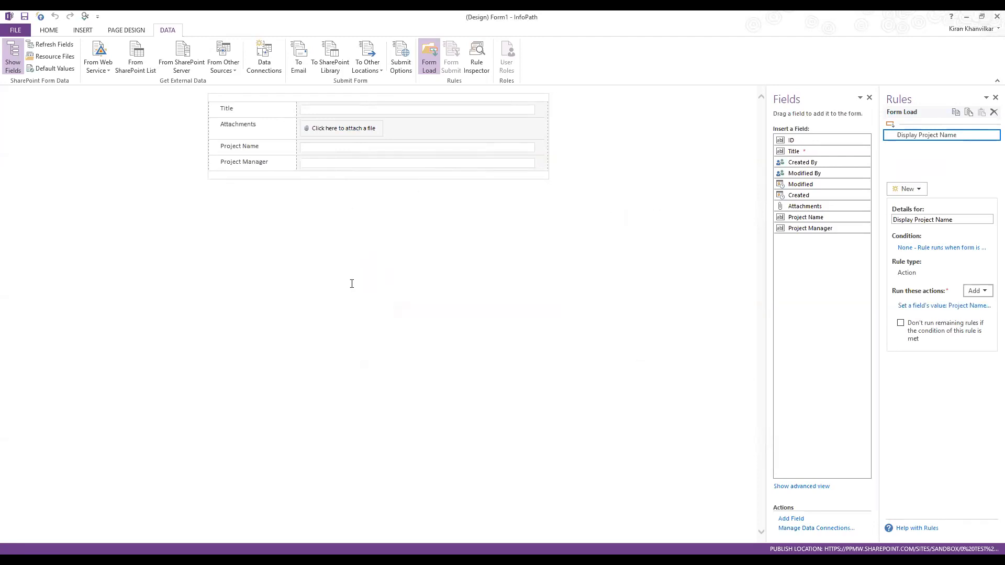
Publish the form template with the project name rule to the Project Change Request list and dismiss the confirmation
click(16, 30)
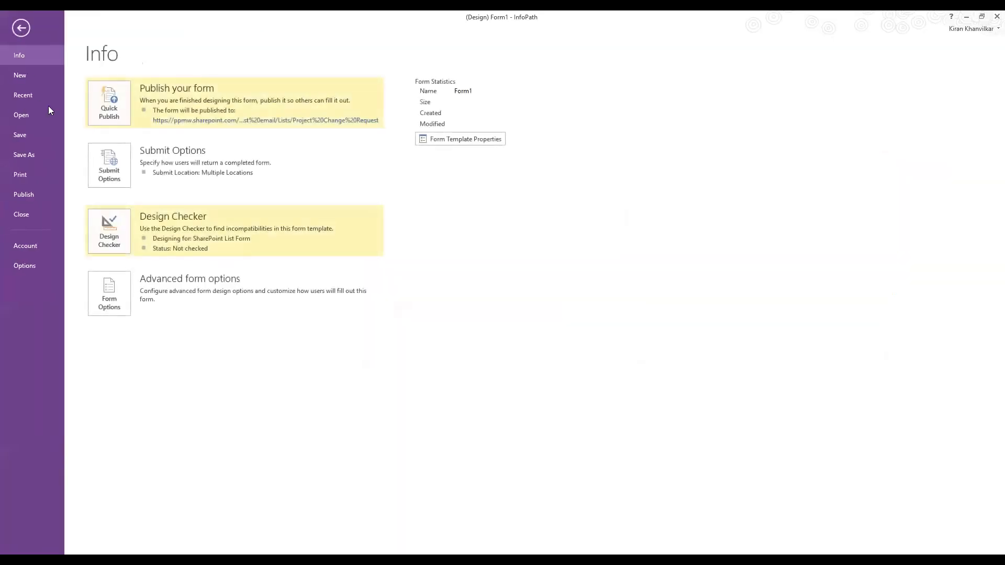
click(104, 109)
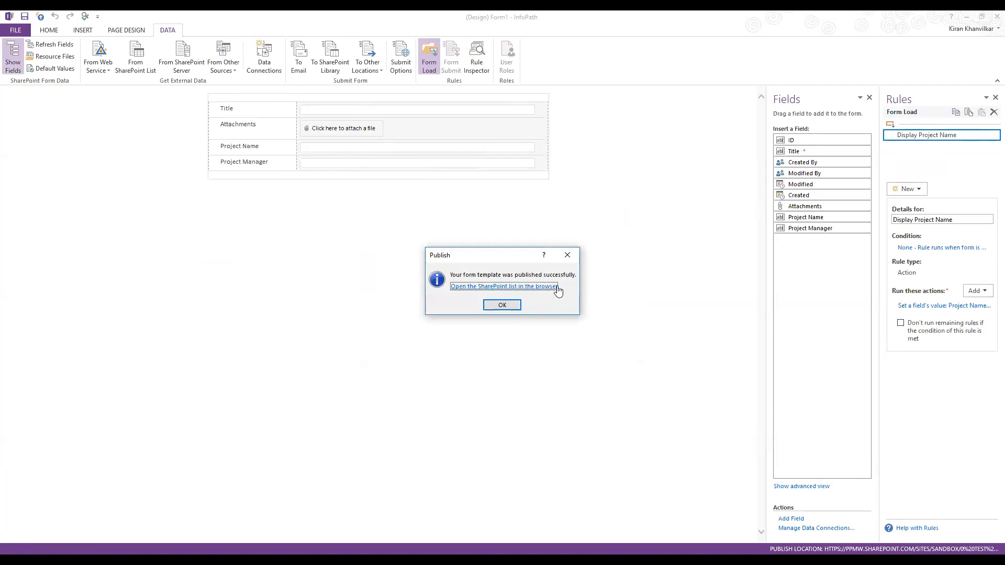
click(502, 308)
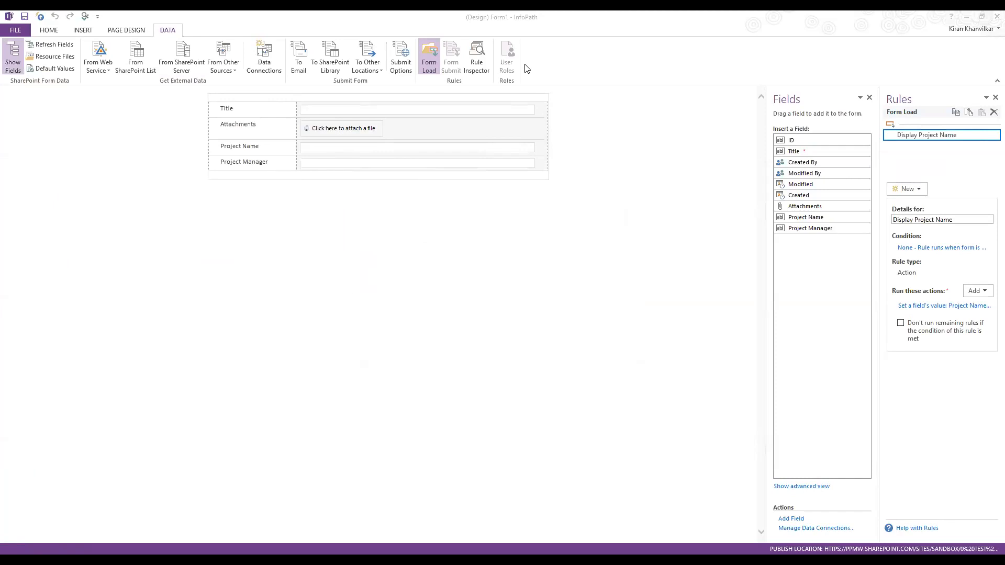
Switch to the browser, go to the sandbox Project Web App home, and open Connected SharePoint Sites from the PWA settings
key(alt+Tab)
click(485, 314)
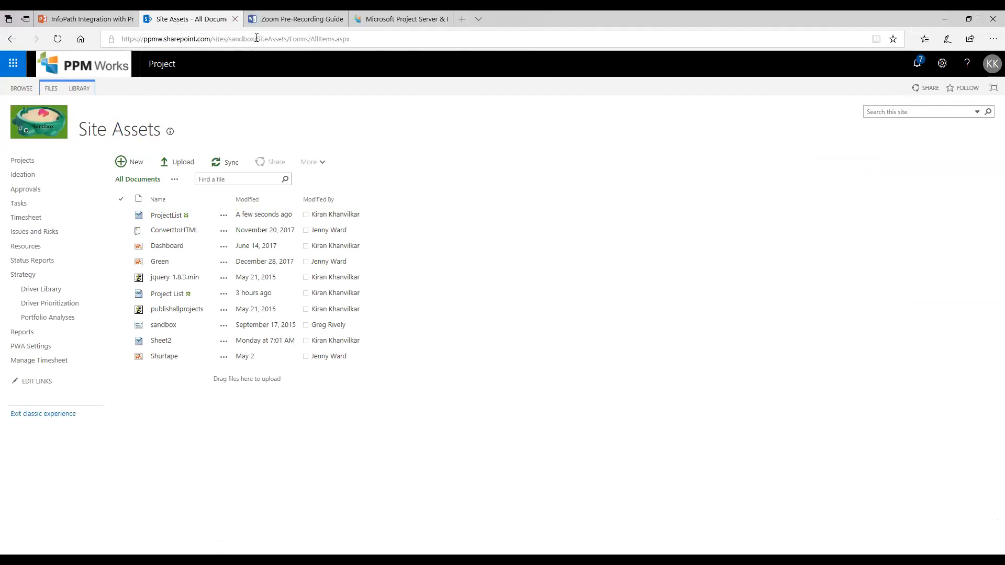
drag(257, 39, 426, 41)
key(BackSpace)
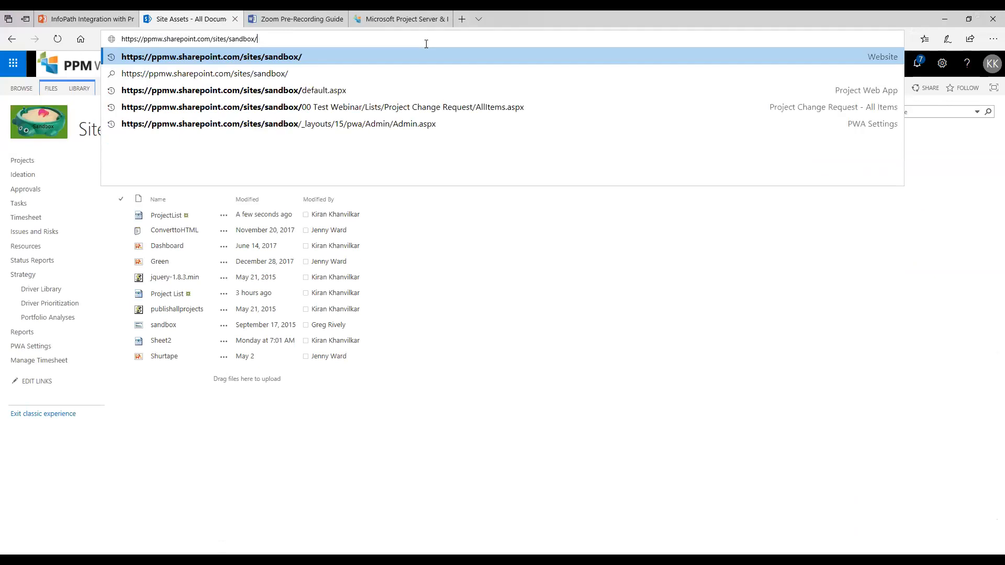
key(Return)
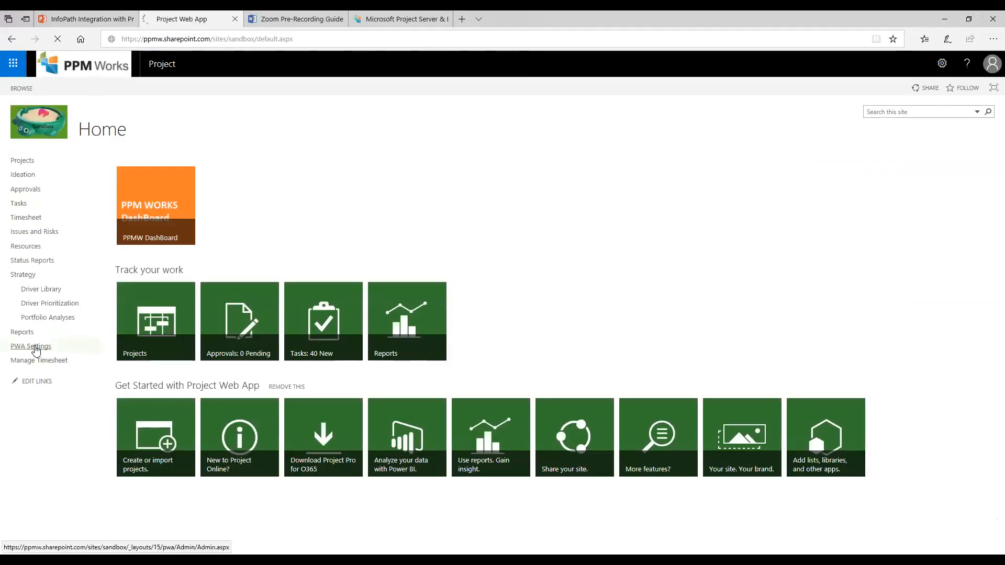
click(35, 348)
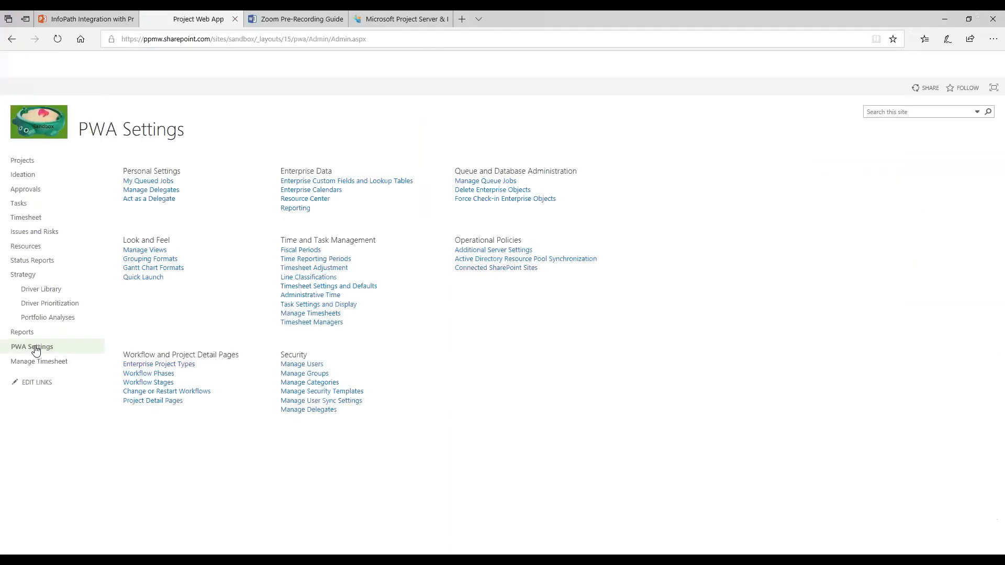
click(475, 270)
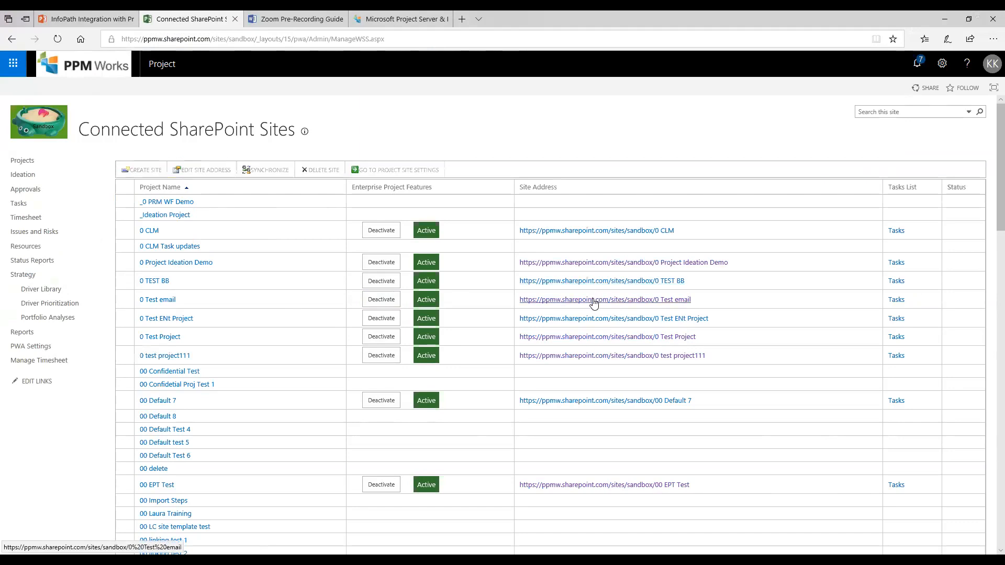
Open the Project Change Request list on the 0 Test email site and start a new item to test the form
click(593, 302)
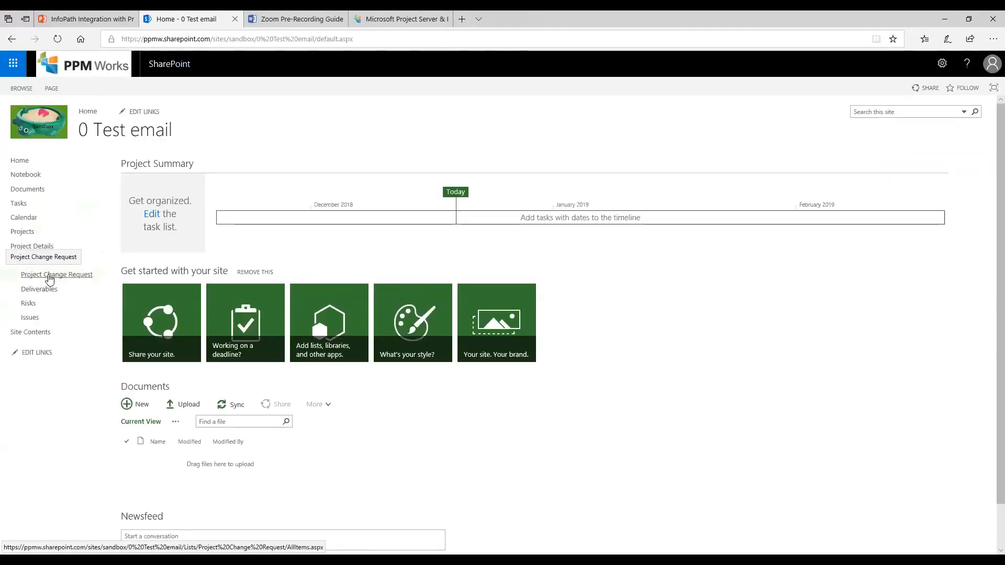
click(49, 276)
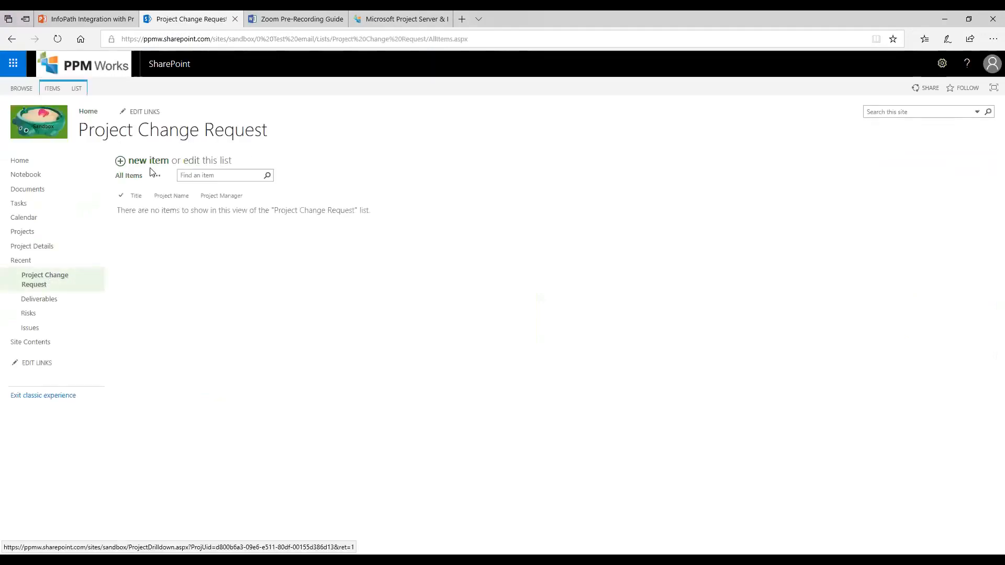
click(151, 162)
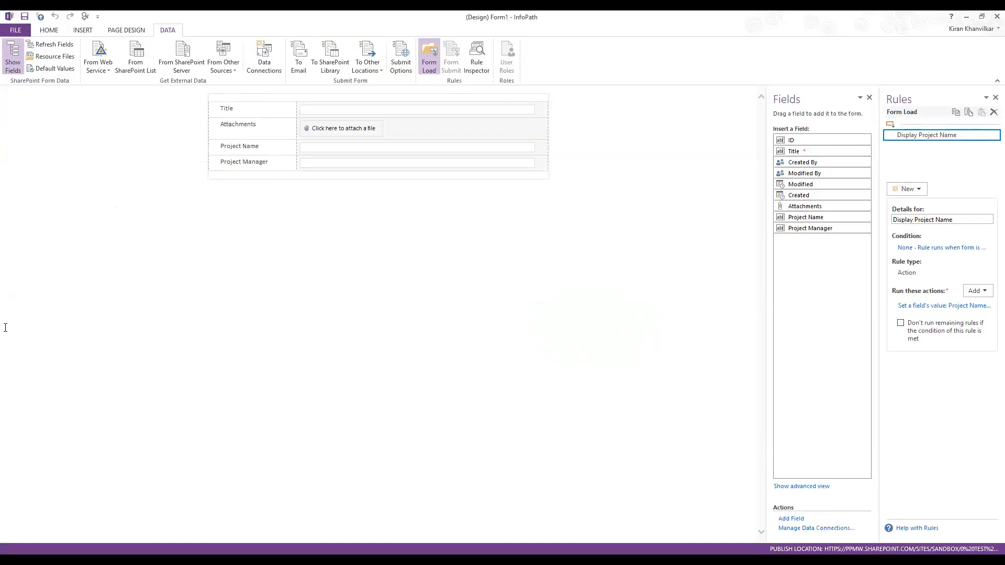
In InfoPath, add a second form load action rule named Display Project Manager
click(919, 190)
click(911, 226)
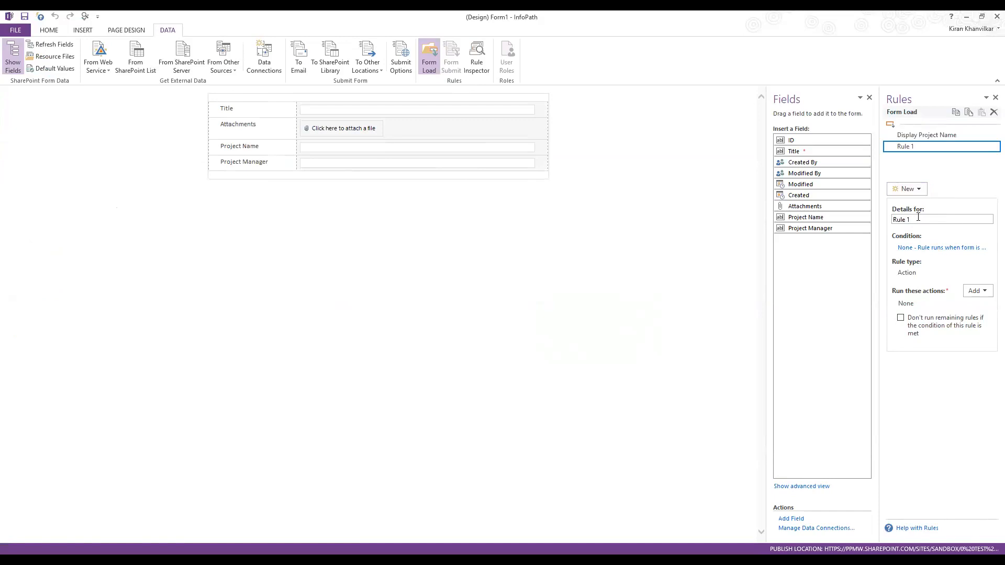
drag(917, 217, 860, 220)
text(Displa)
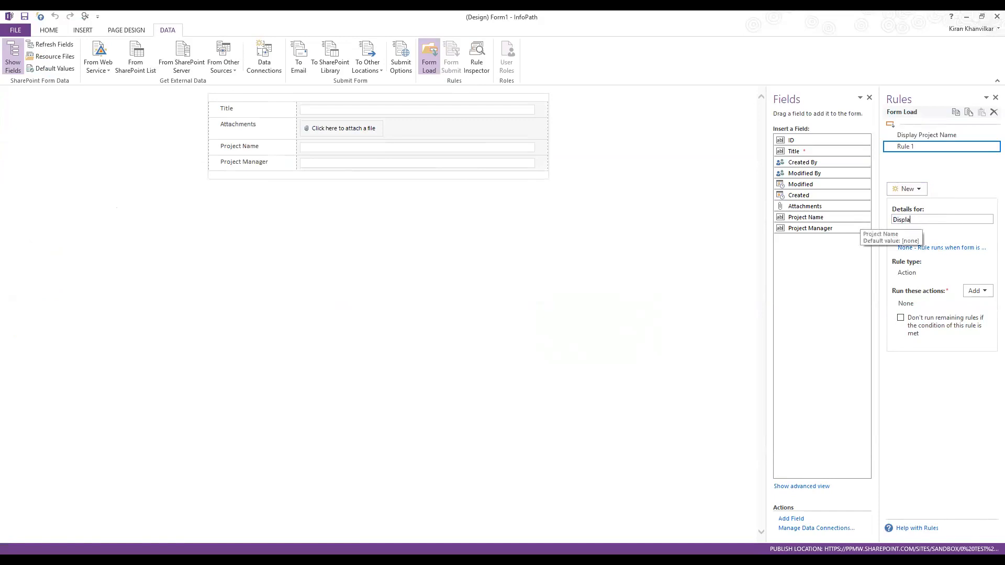
text(y Project Manager)
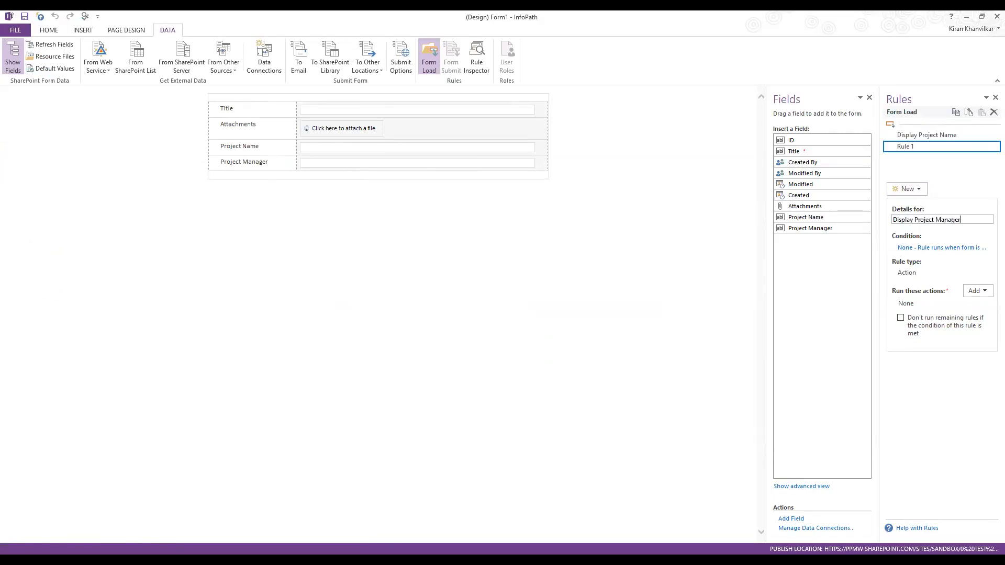
Add a Set a field's value action to the Display Project Manager rule with Project Manager as the target field
click(983, 296)
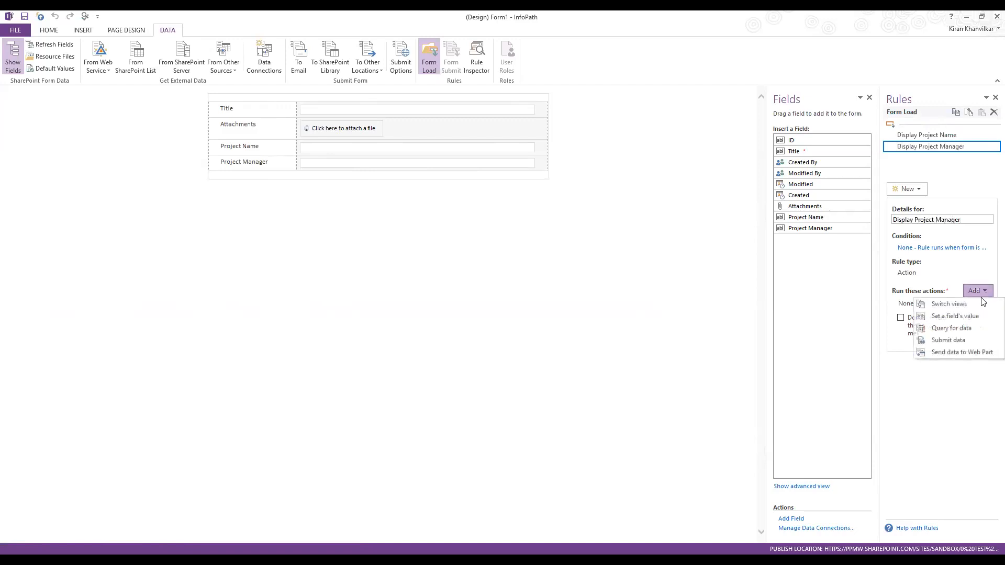
click(960, 321)
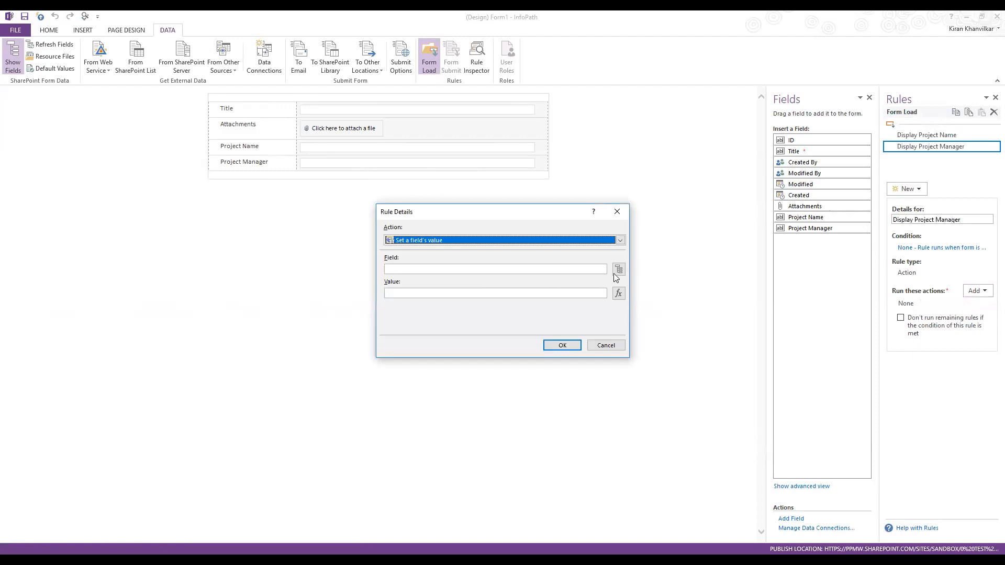
click(616, 270)
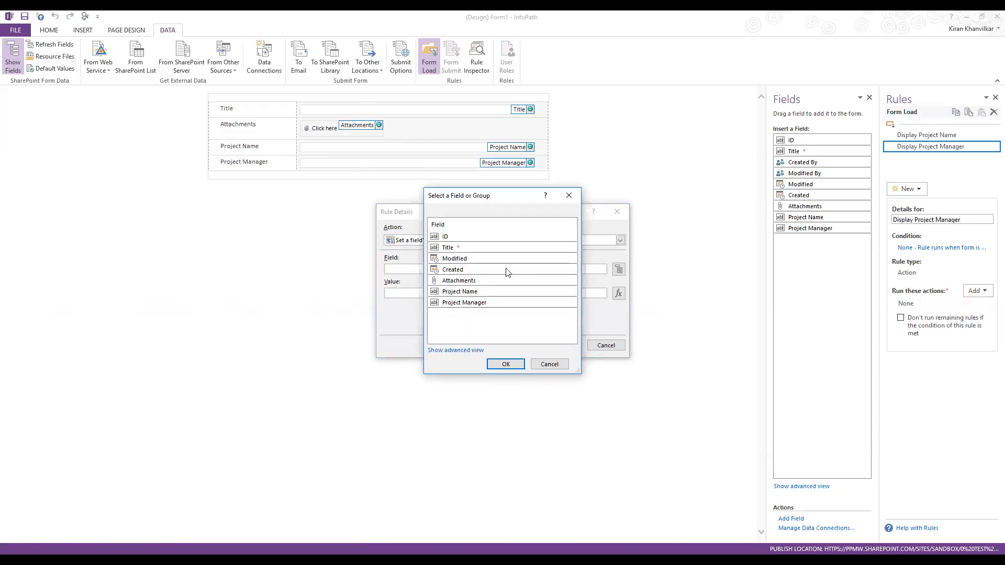
click(474, 304)
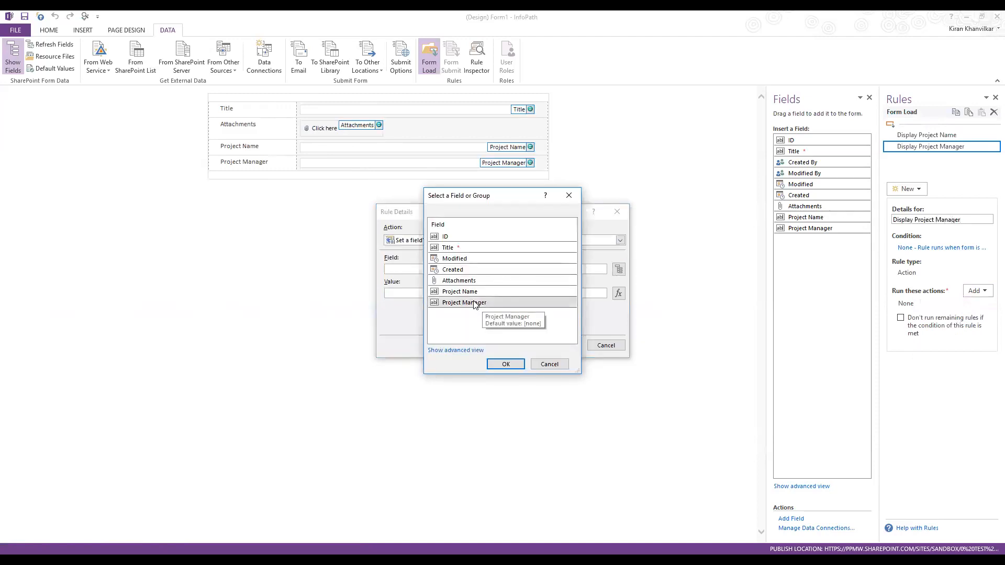
click(505, 364)
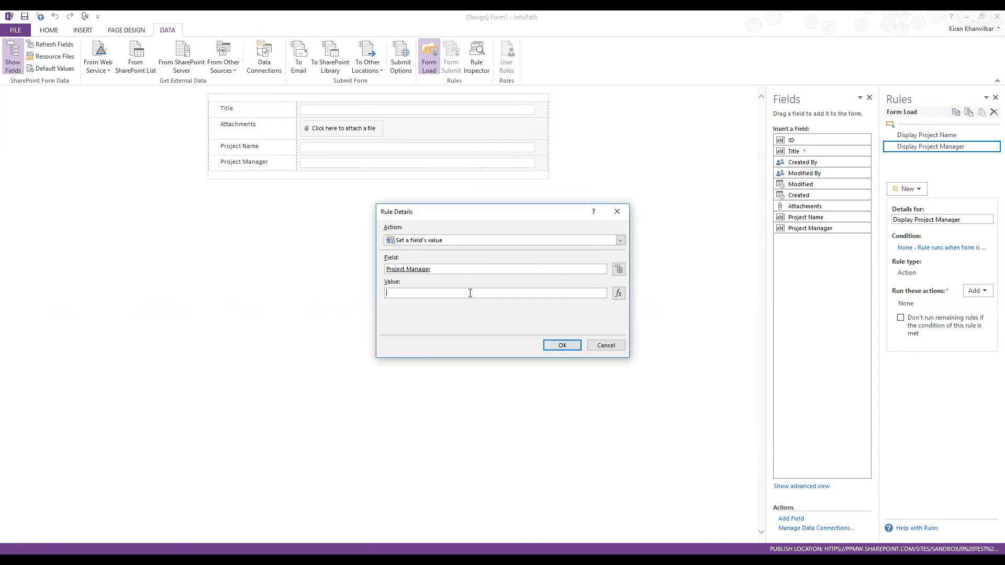
Start a formula for the value and select the ProjectOwnerName field from the ProjectList secondary data source
click(619, 294)
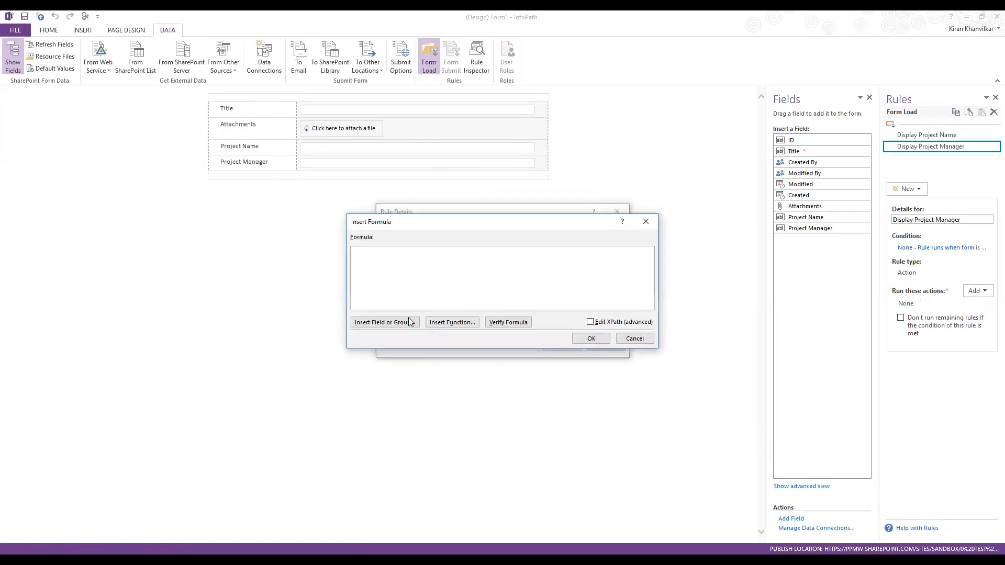
click(385, 322)
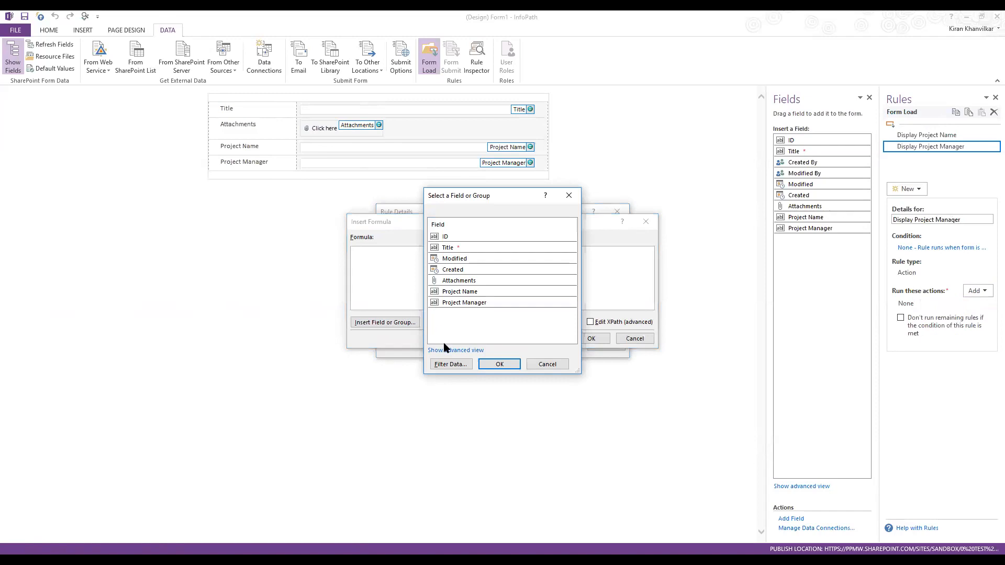
click(445, 351)
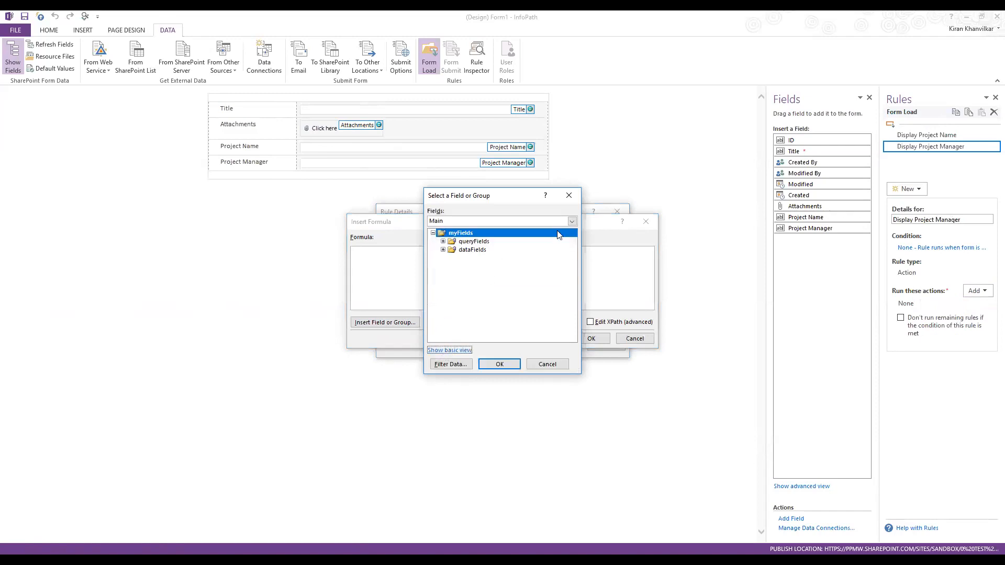
click(572, 222)
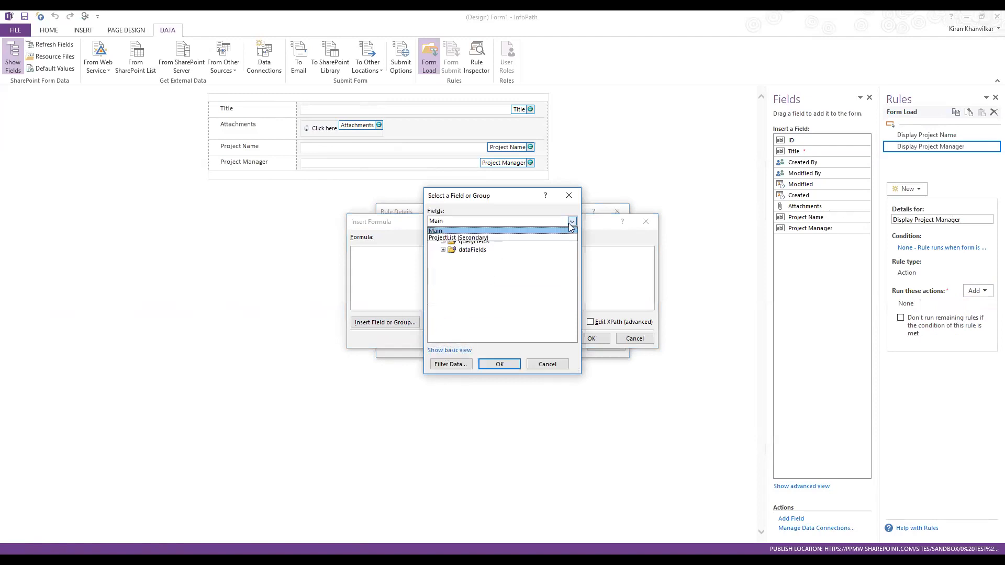
click(496, 238)
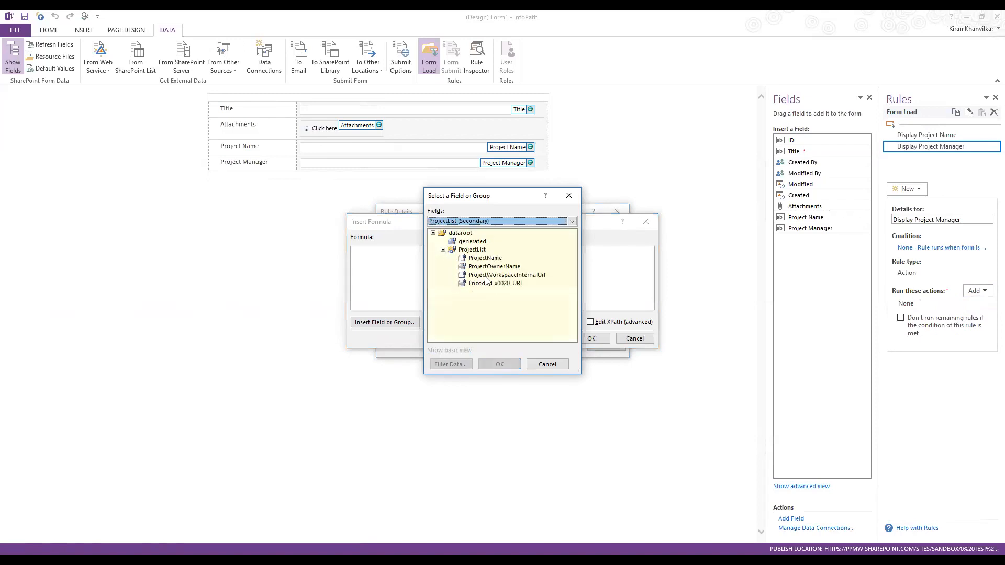
click(488, 268)
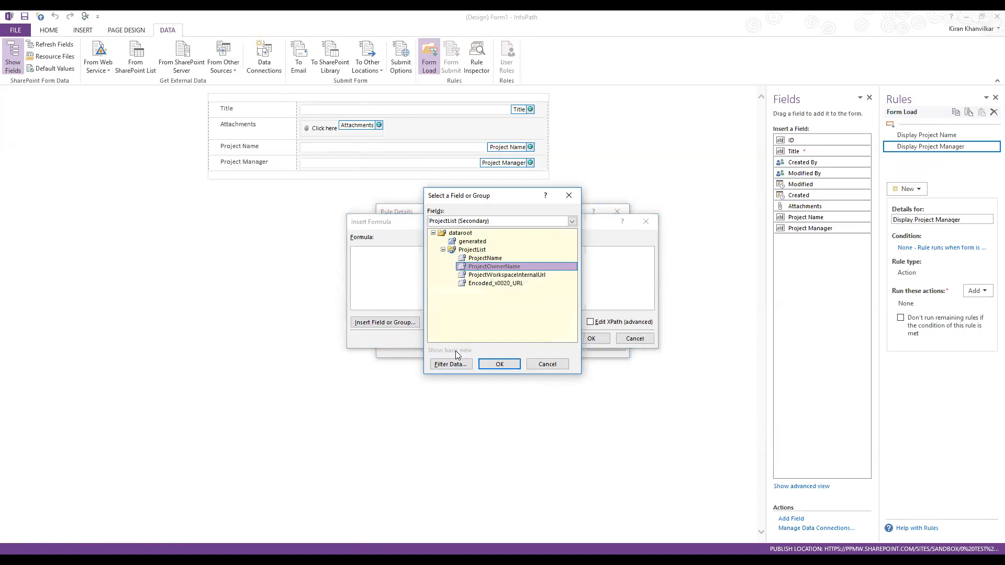
Add a filter to the ProjectOwnerName field whose condition tests Encoded_x0020_URL with the is equal to operator
click(448, 365)
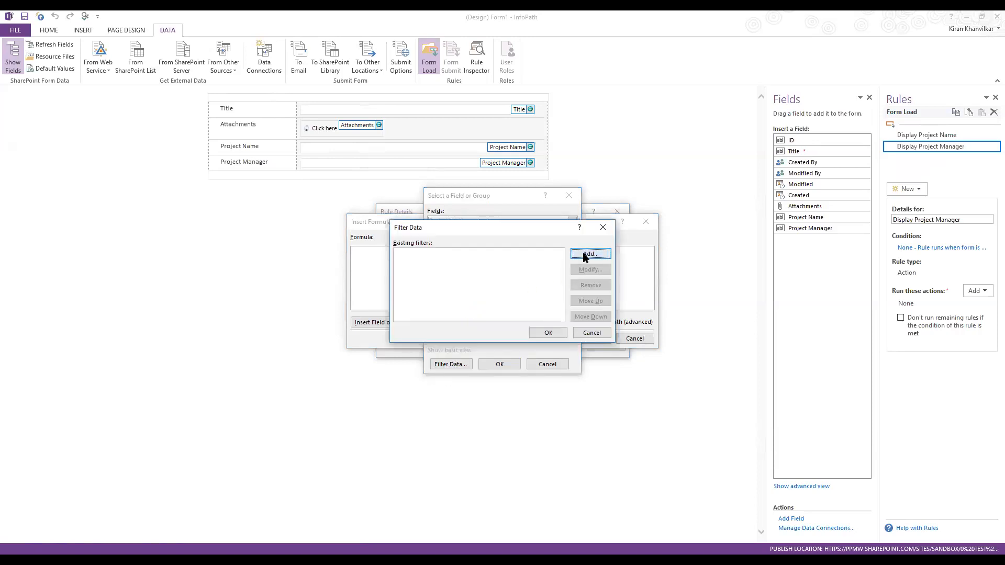
click(585, 256)
click(424, 281)
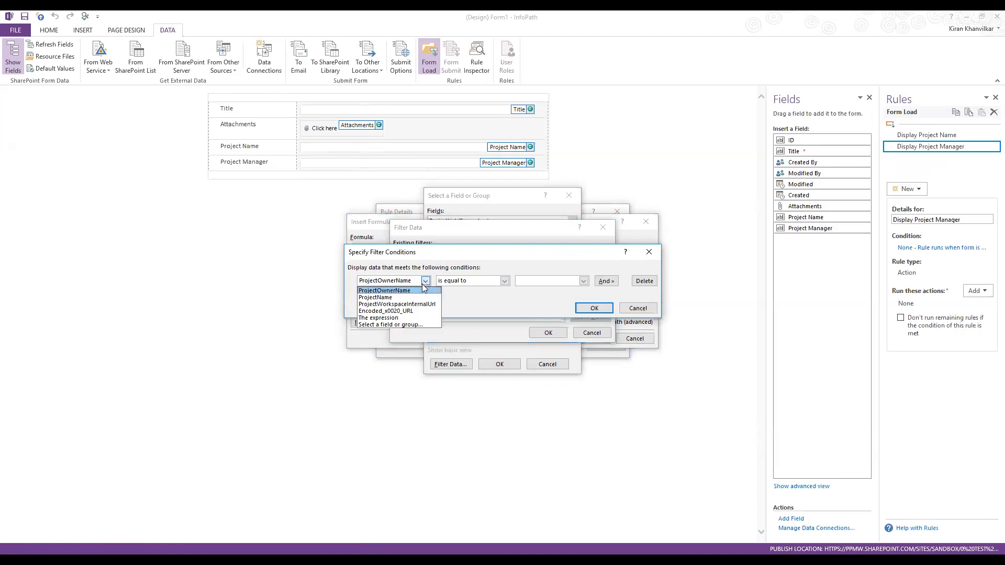
click(393, 312)
click(504, 281)
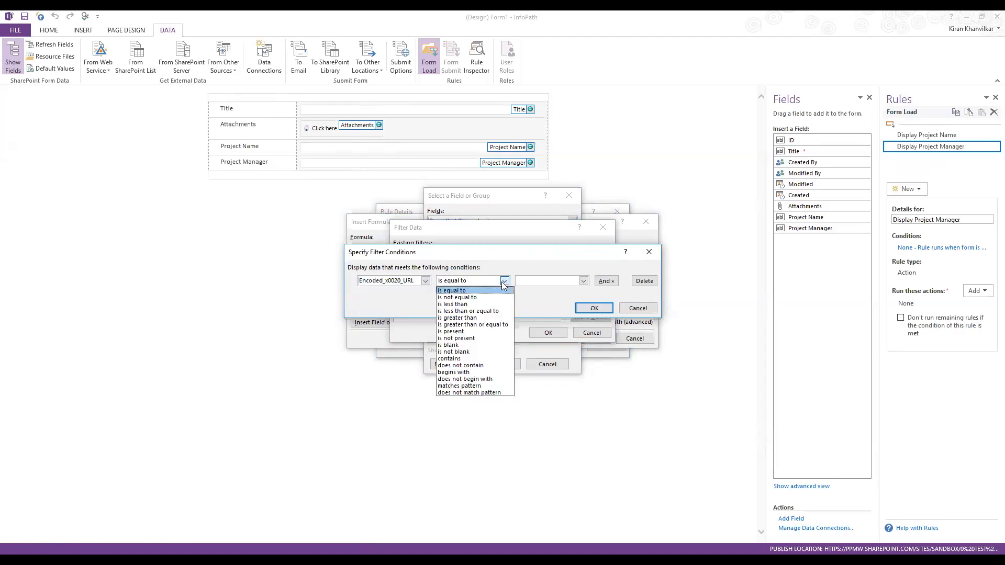
click(507, 290)
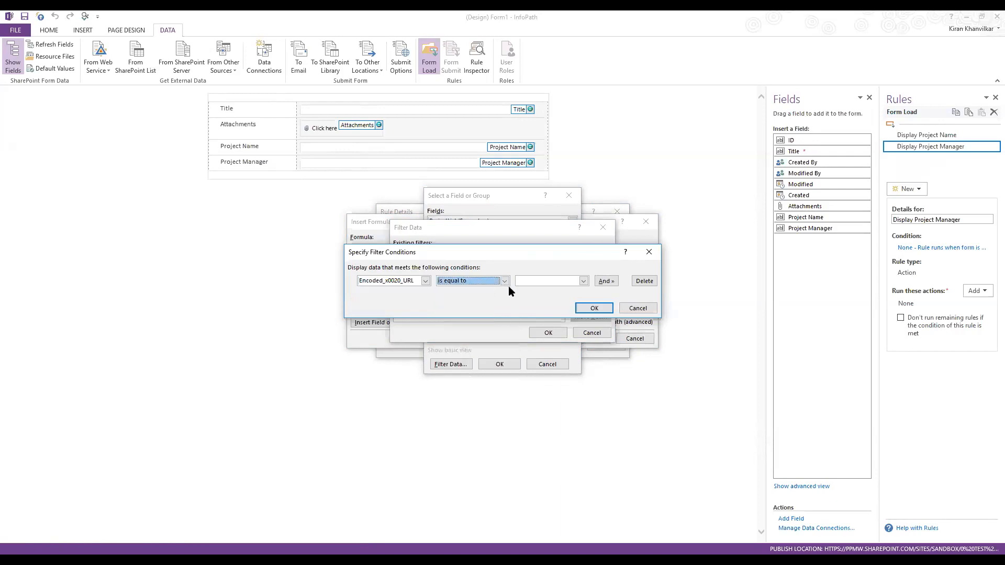
Use the SharePointSiteUrl() function as the comparison value and accept the filter condition
click(583, 282)
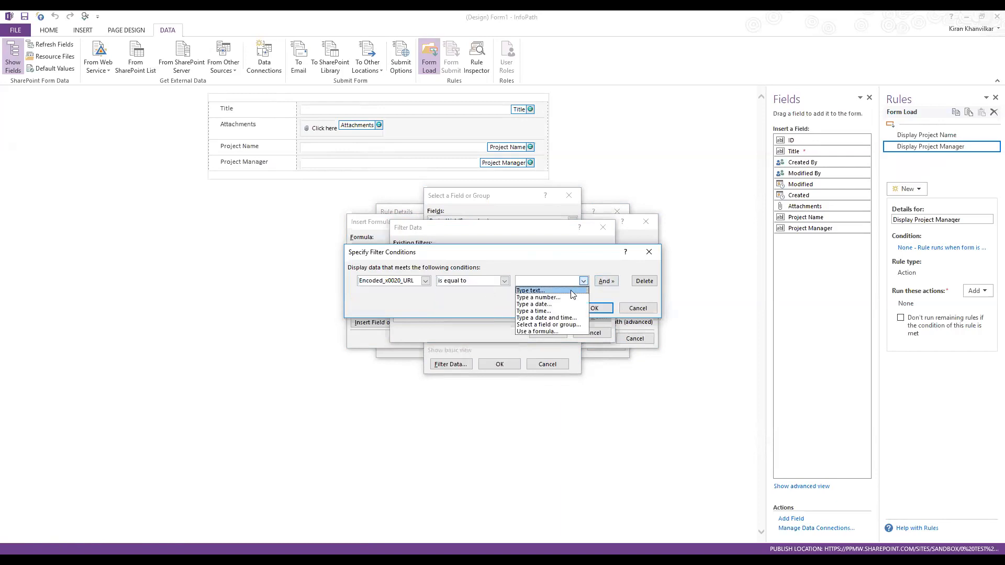
click(543, 331)
click(455, 323)
click(483, 277)
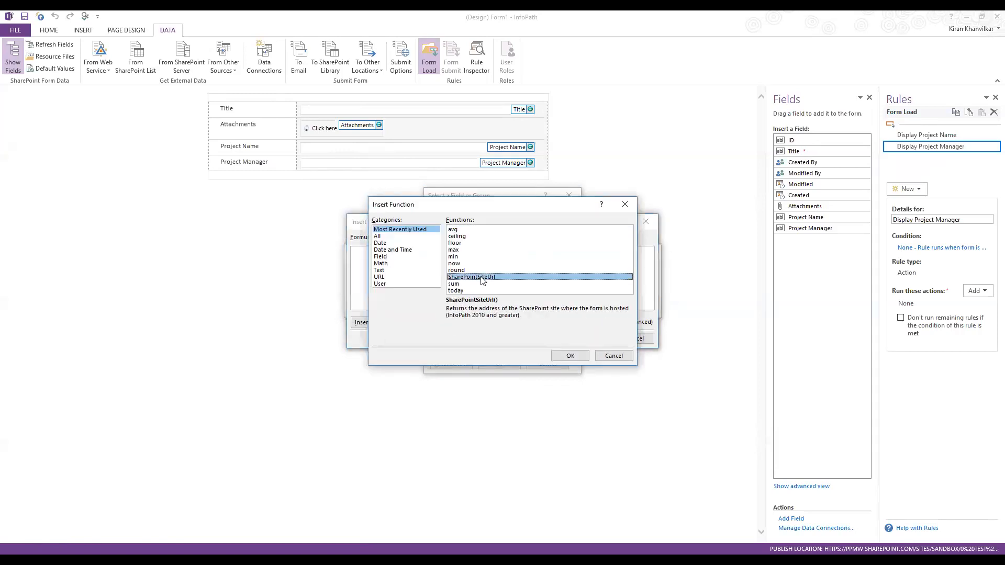
double_click(482, 278)
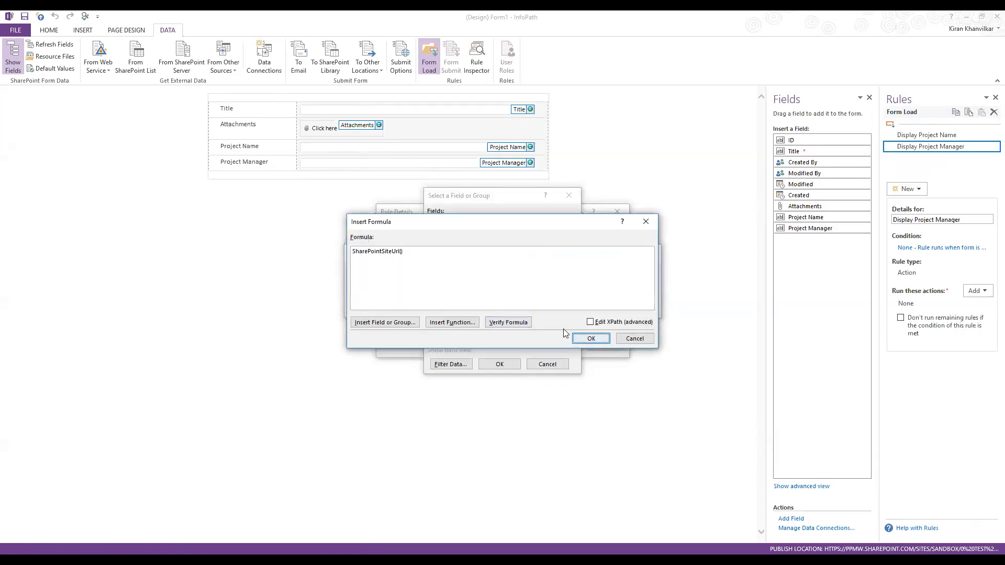
click(590, 338)
click(591, 308)
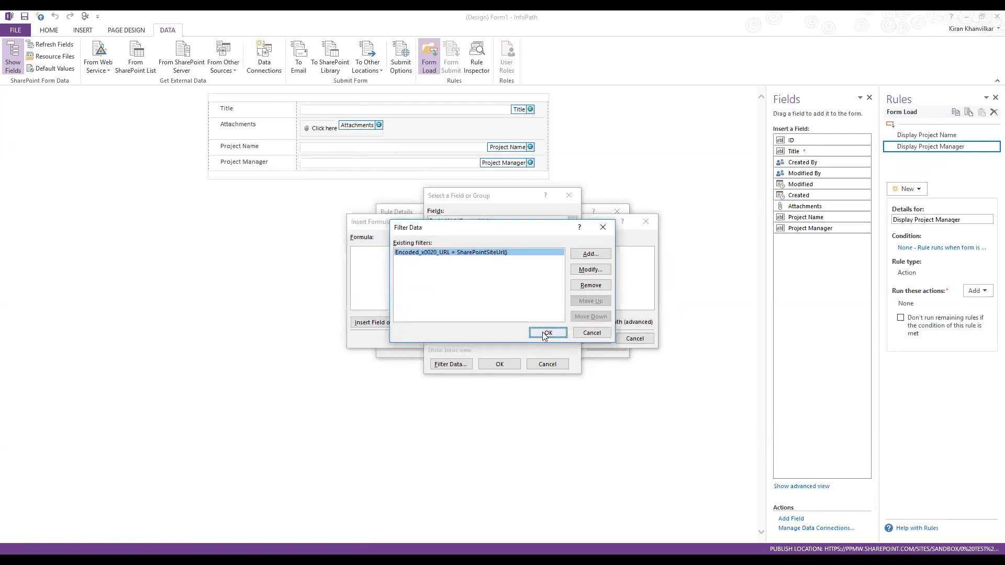
Accept the filtered ProjectOwnerName formula as the Project Manager value and save the rule action
click(547, 333)
click(499, 364)
click(578, 340)
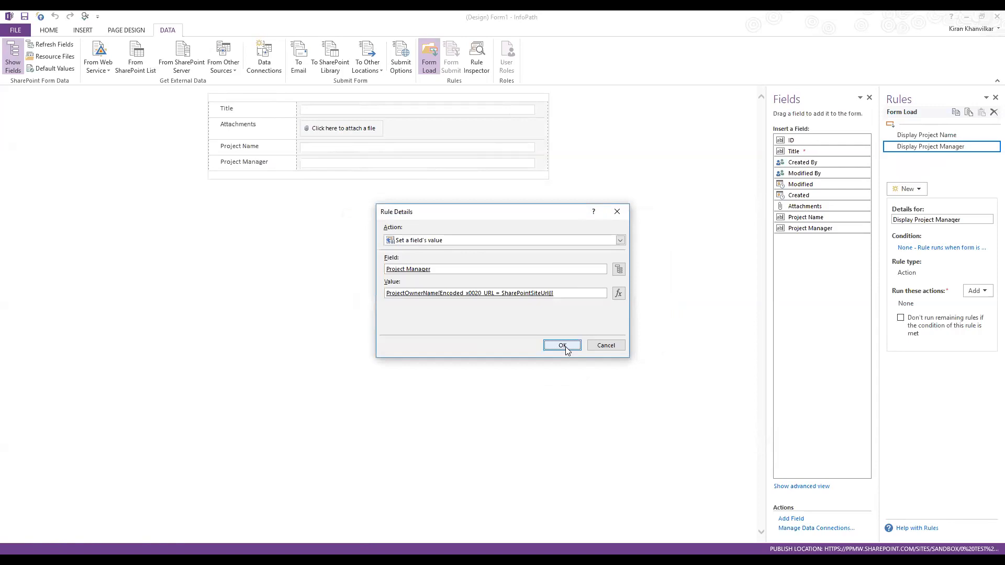
click(562, 345)
Republish the form template to the SharePoint list with the Display Project Manager rule included
click(20, 31)
click(107, 110)
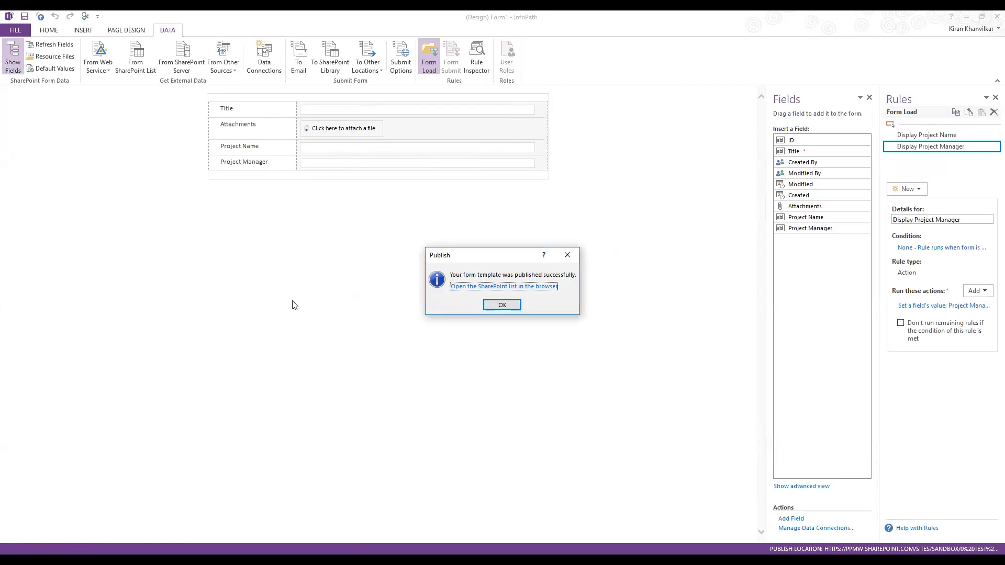
Reload the new Project Change Request item form to check the prefilled project name and manager, and close it unsaved
click(502, 305)
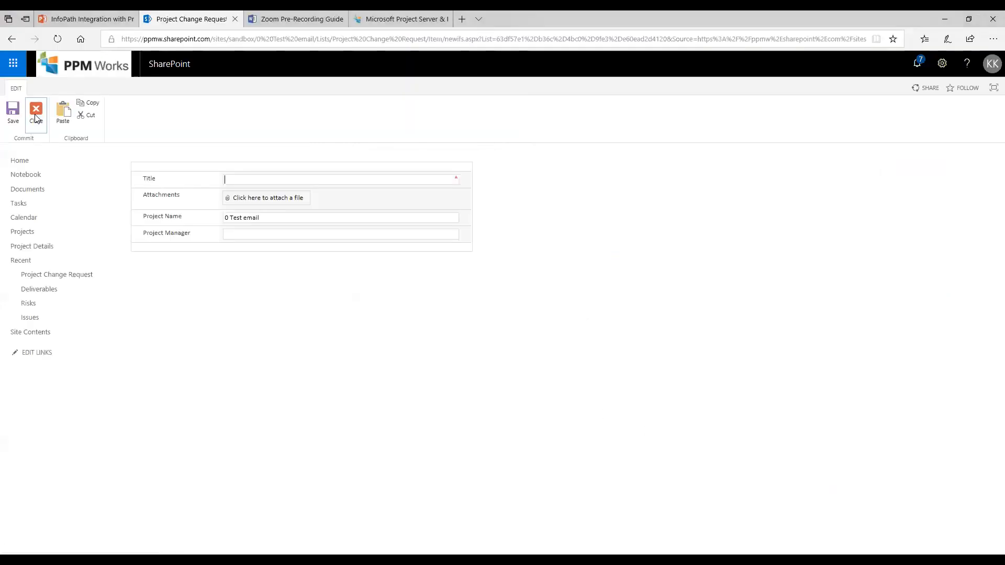
click(35, 117)
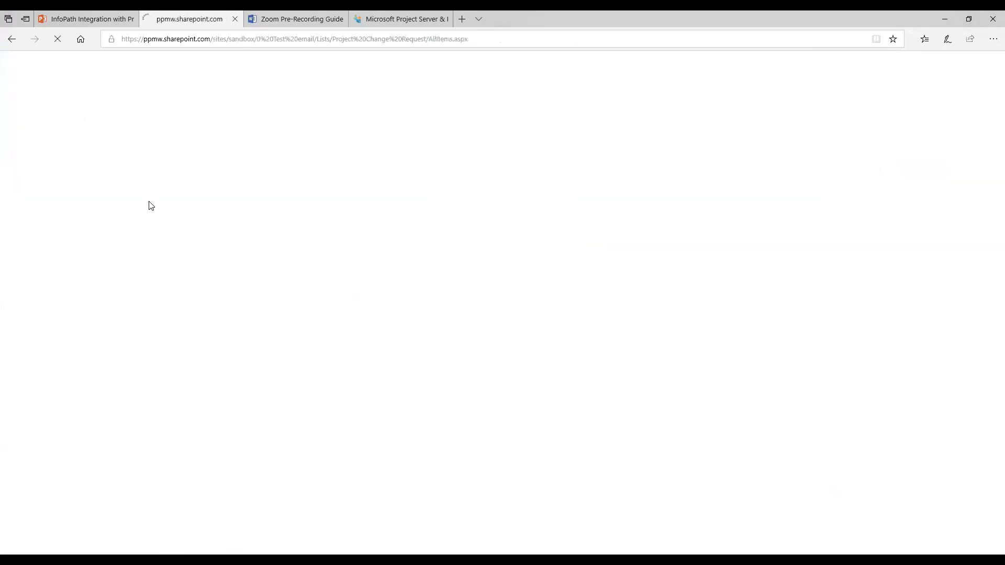
click(139, 164)
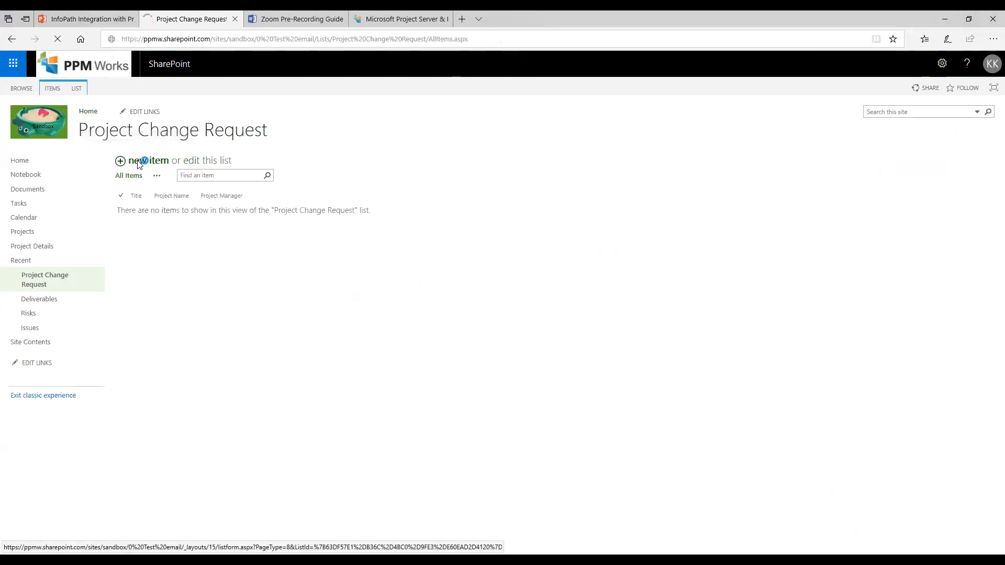
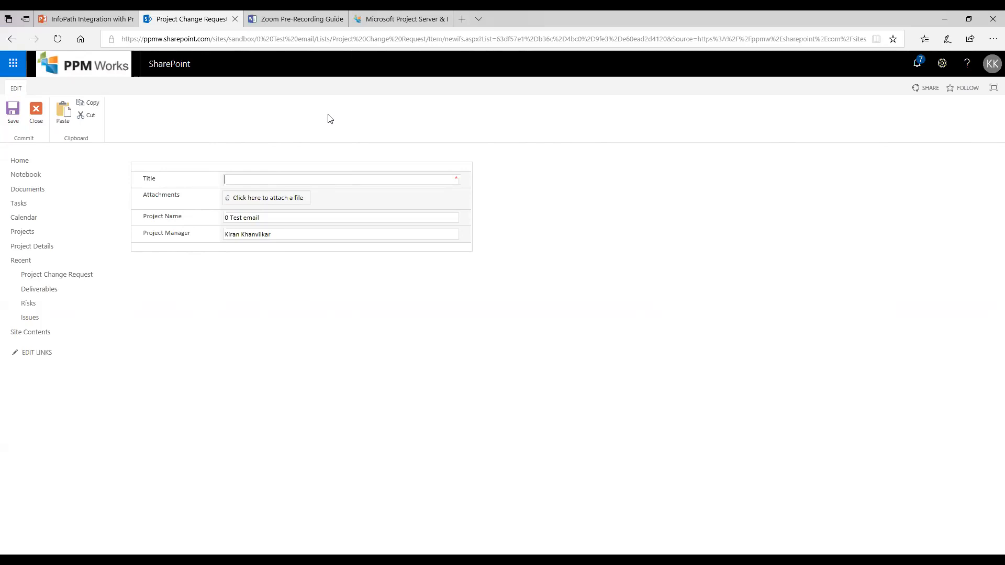
click(37, 111)
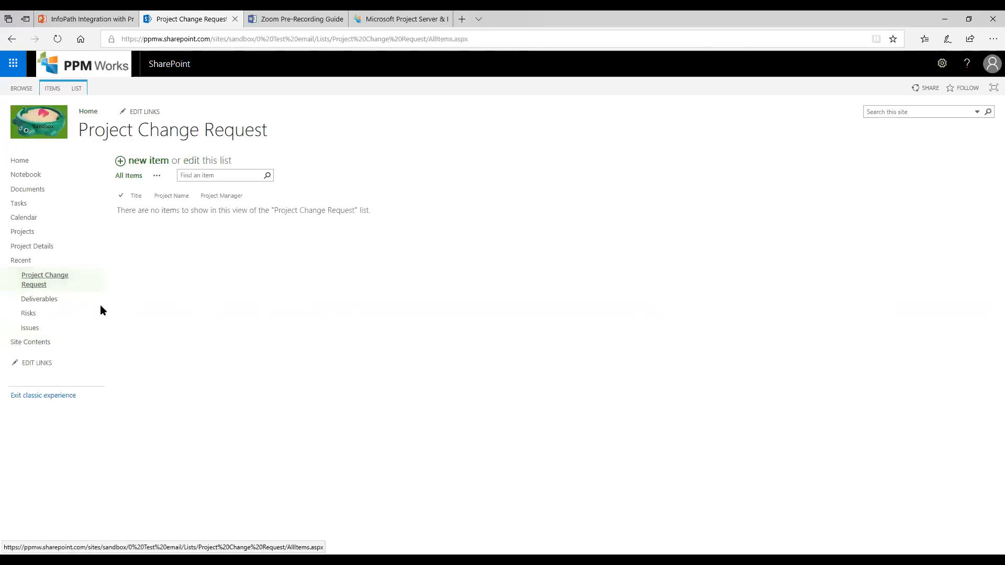
Save the project site as a template, using 00 TEST Project Site V15 as both the file name and template name
click(942, 65)
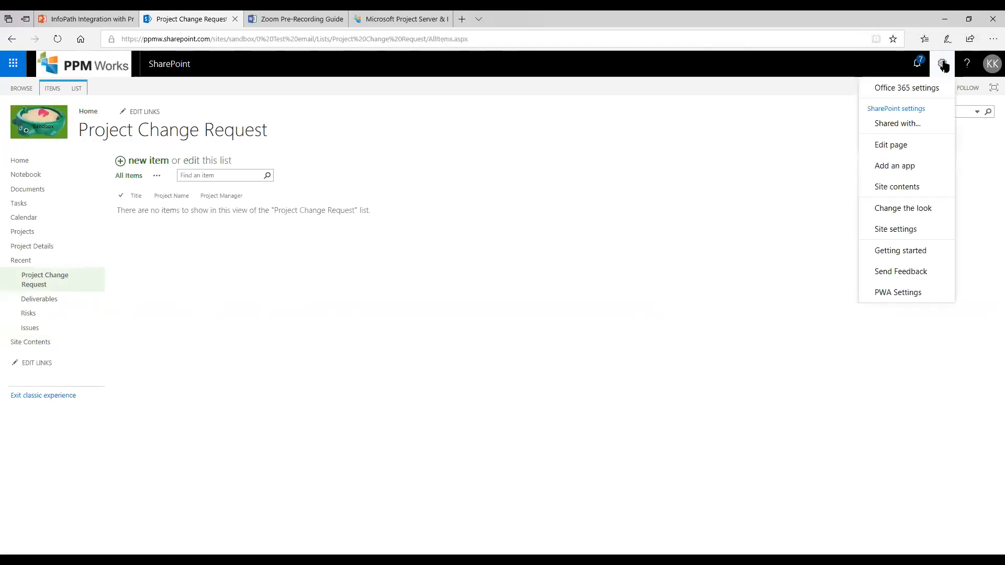
click(899, 230)
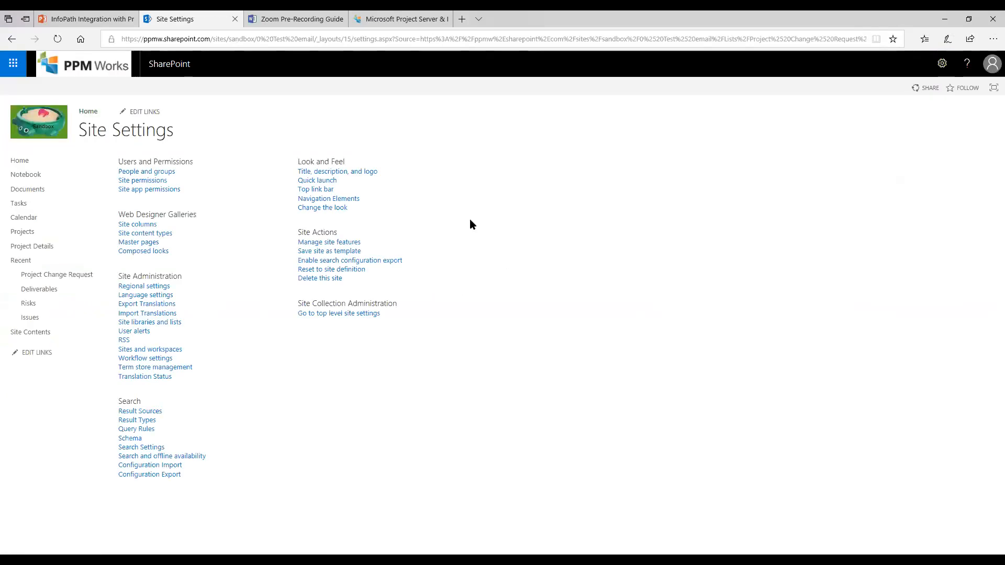
click(339, 252)
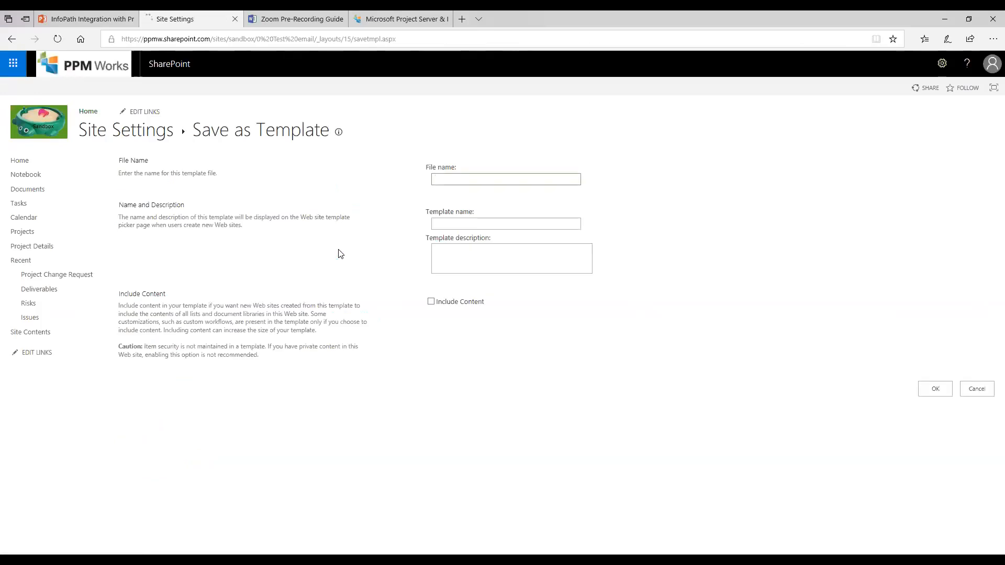
click(454, 182)
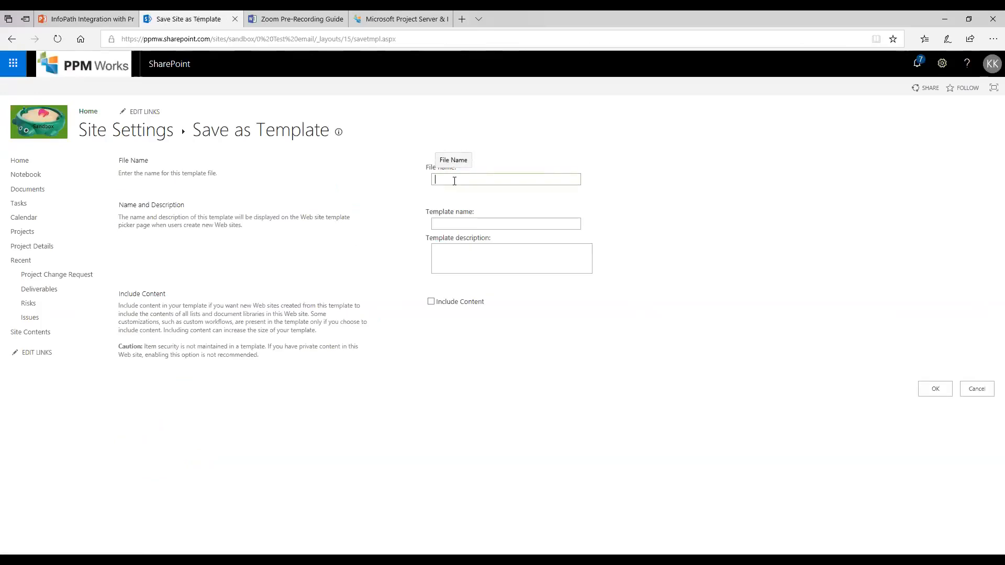
text(00 TEST Project Site V15)
drag(529, 176, 419, 187)
key(ctrl+c)
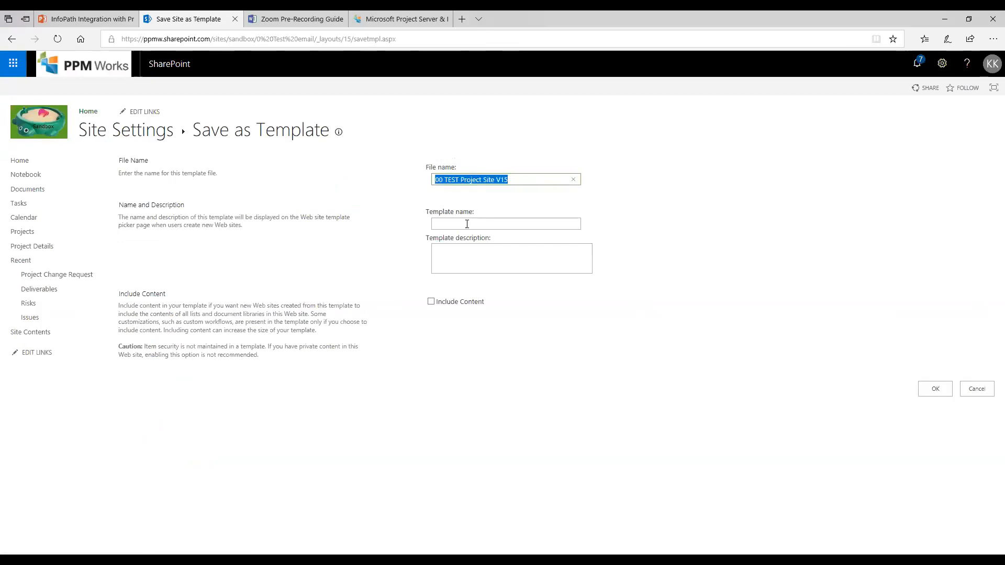
click(465, 224)
key(ctrl+v)
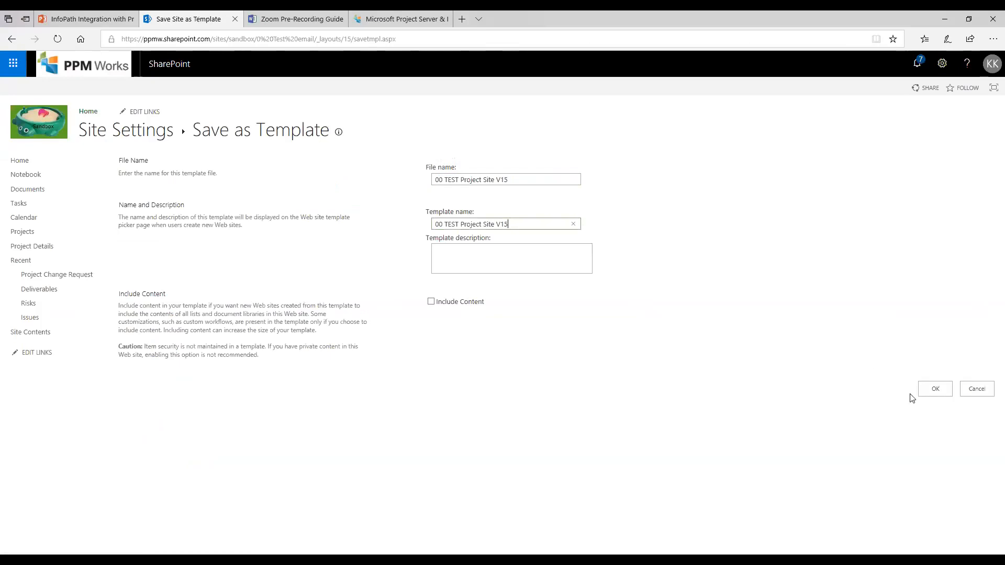
click(933, 394)
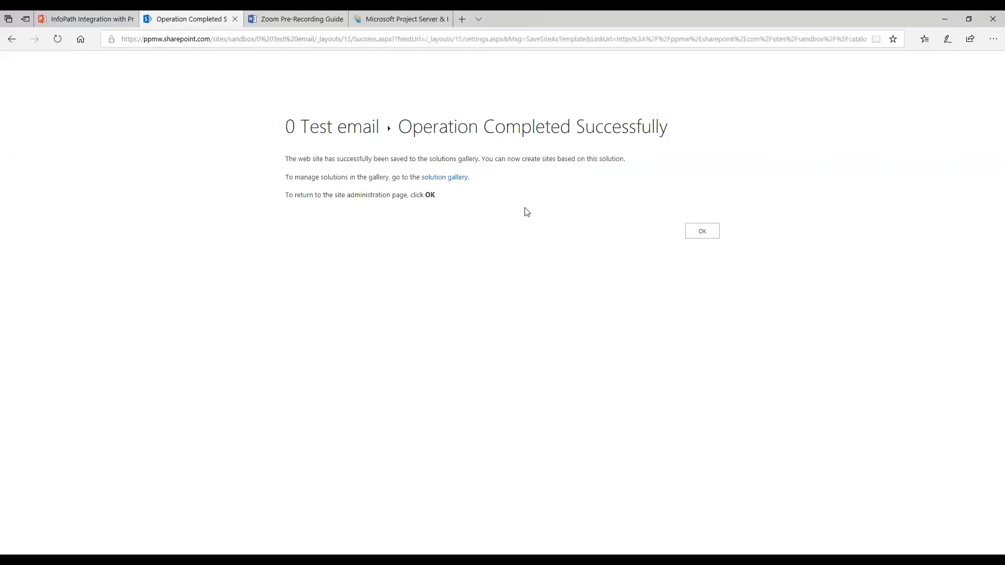
click(709, 234)
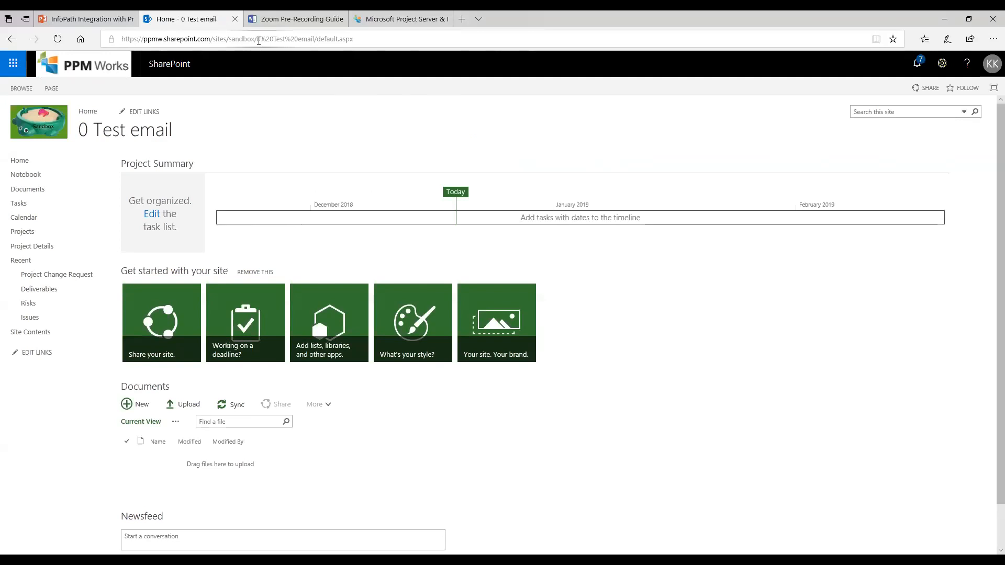
Go to the parent sandbox Project Web App site and open its Enterprise Project Types settings
drag(257, 39, 397, 37)
key(BackSpace)
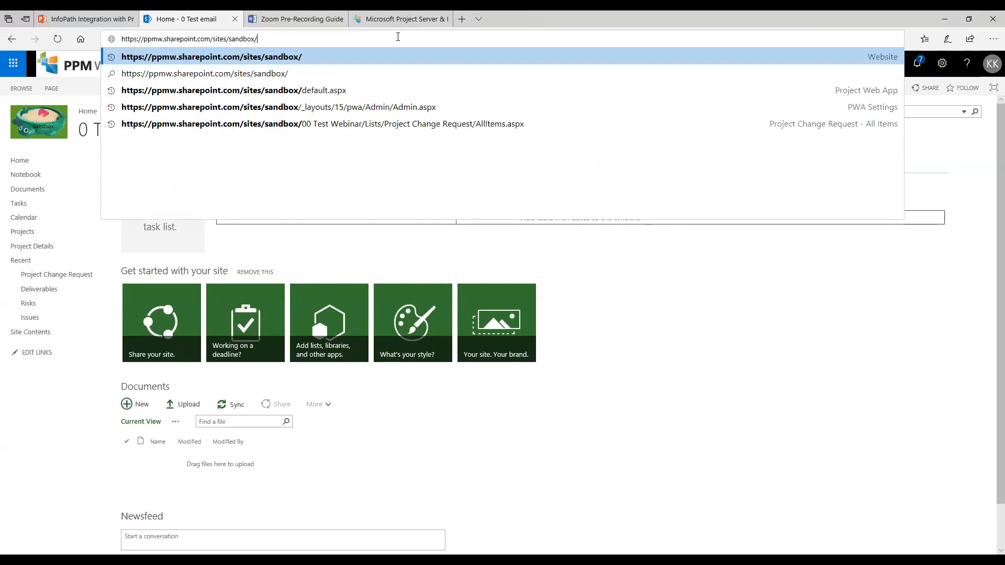
key(Return)
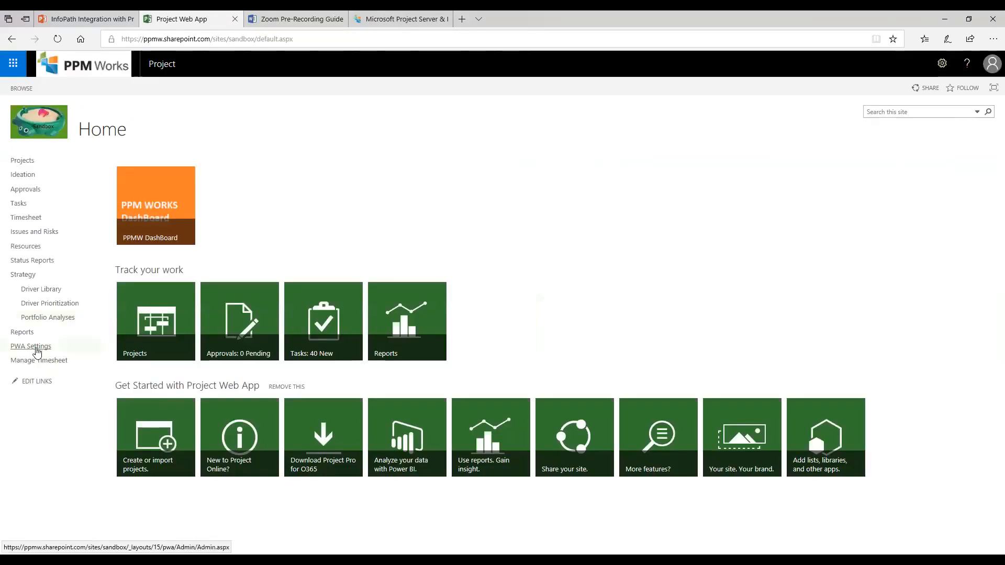
click(32, 348)
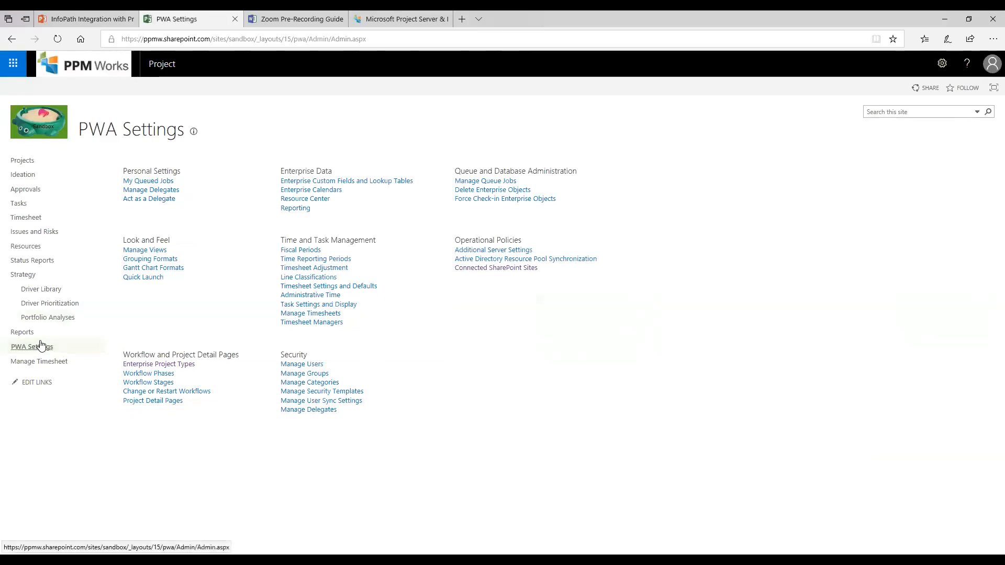
click(180, 365)
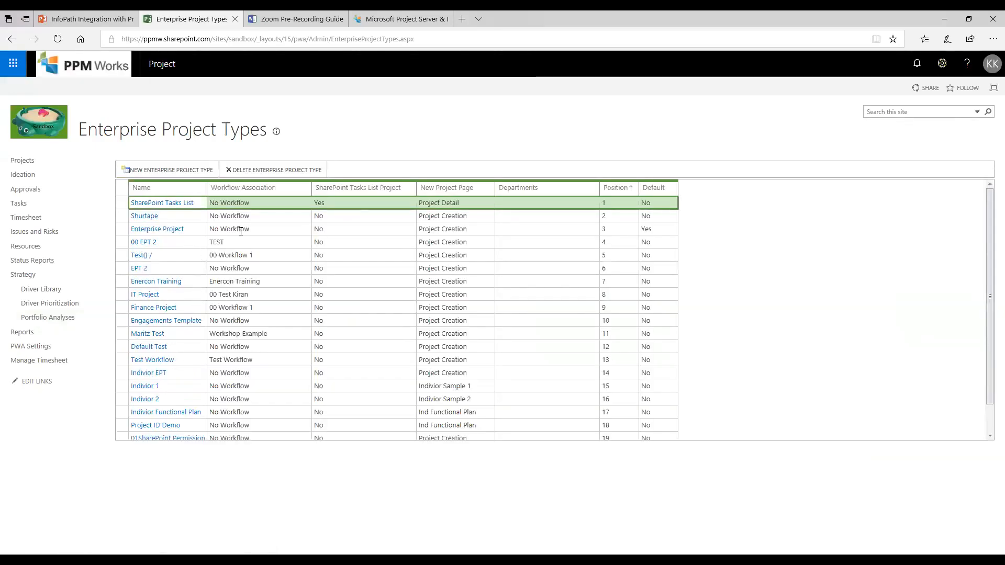
Set the site template of the Enterprise Project type to 00 TEST Project Site V15 and save the type
click(155, 230)
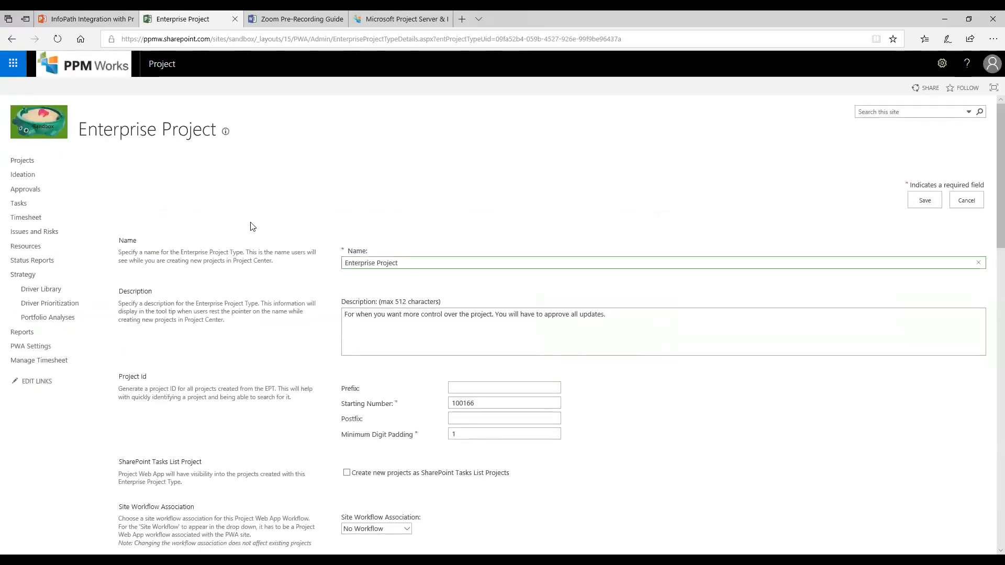
scroll(252, 225, down, 3)
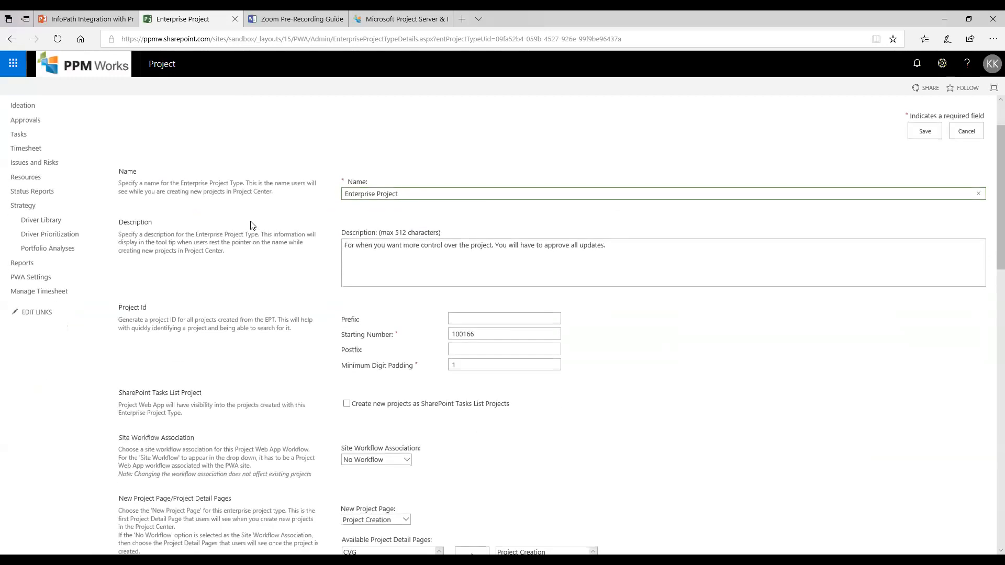
scroll(251, 221, down, 13)
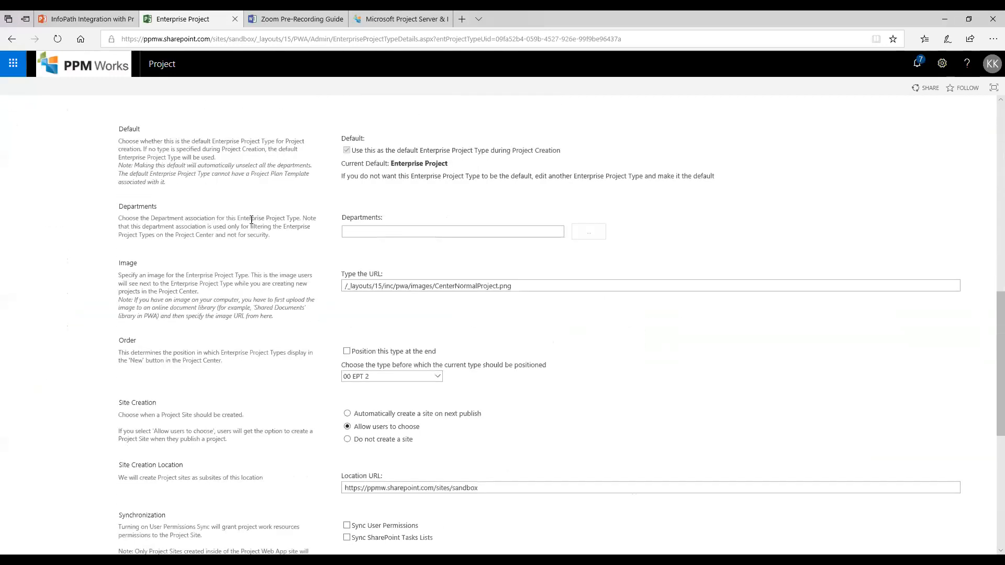
scroll(439, 350, down, 1)
click(398, 343)
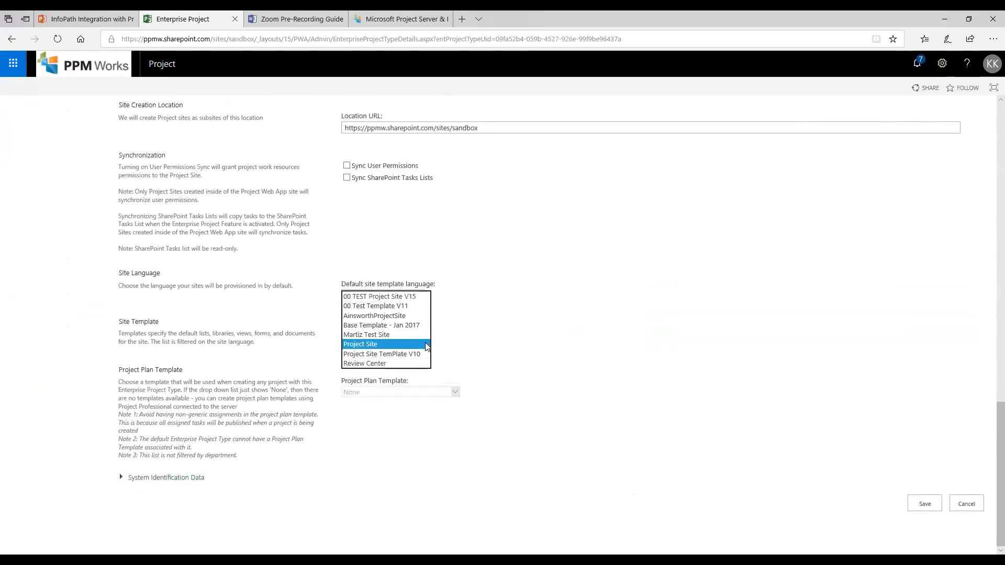
click(404, 297)
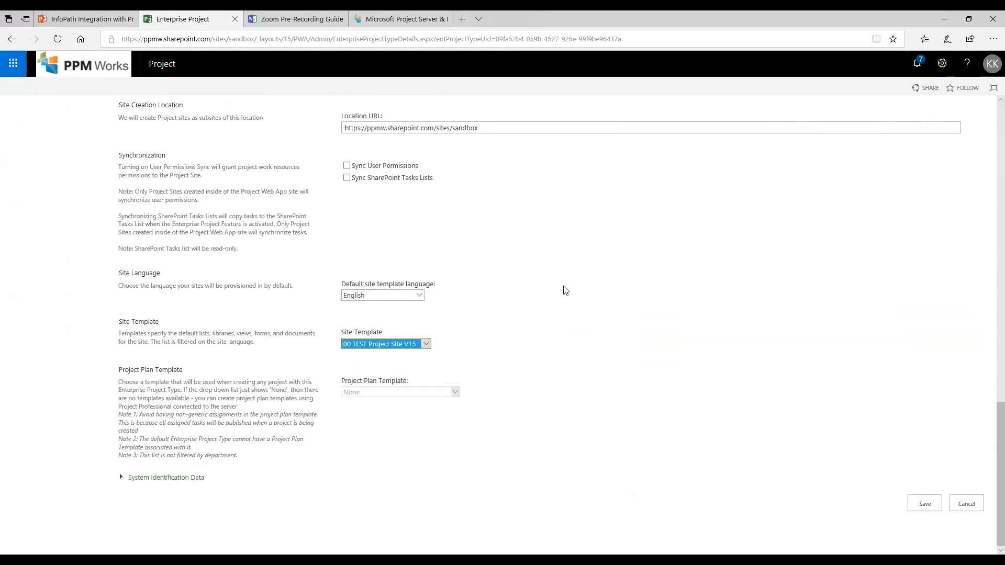
click(925, 504)
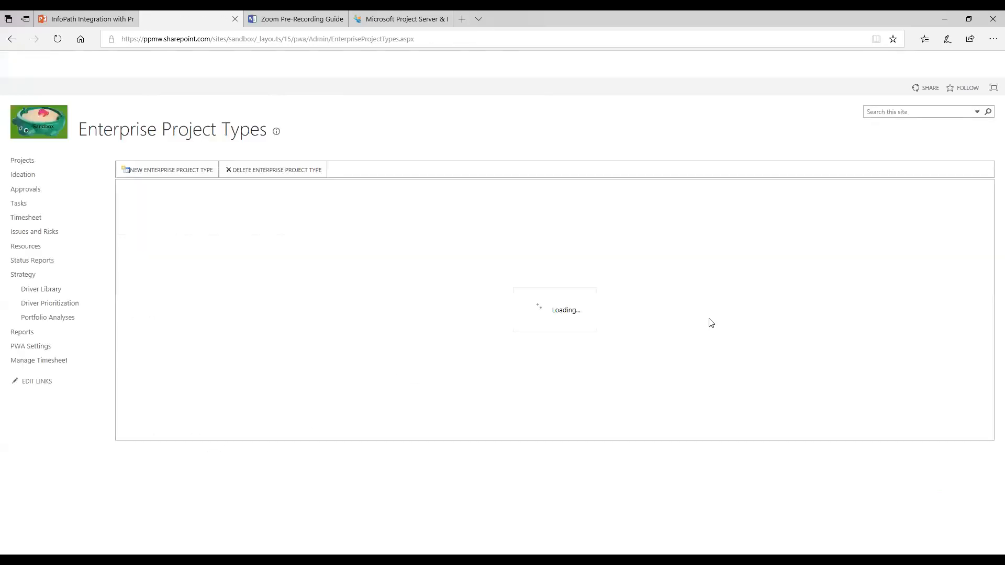
Create a new project of the Enterprise Project type named 00 Infopath Integration Test in the Project Center
click(22, 161)
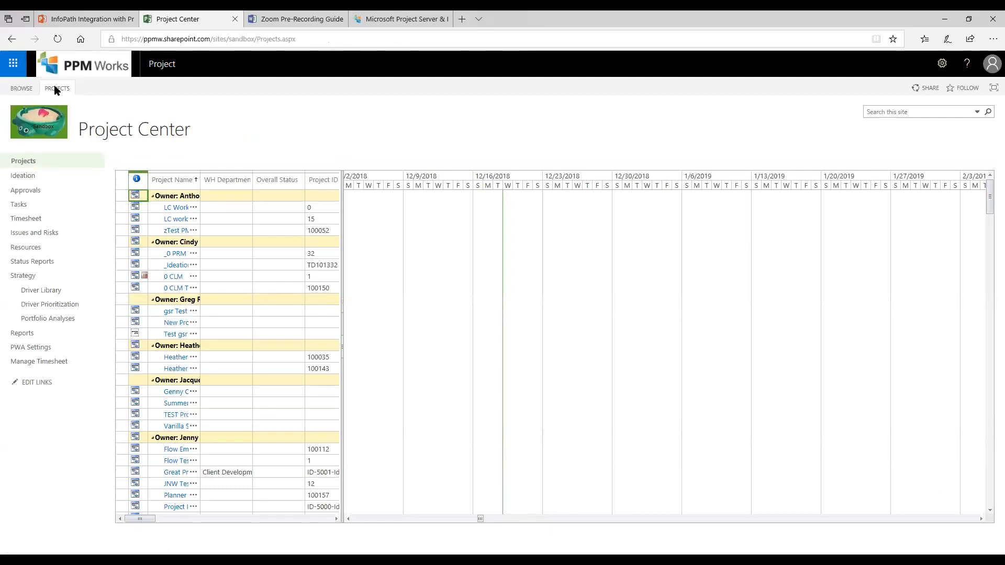
click(57, 89)
click(15, 129)
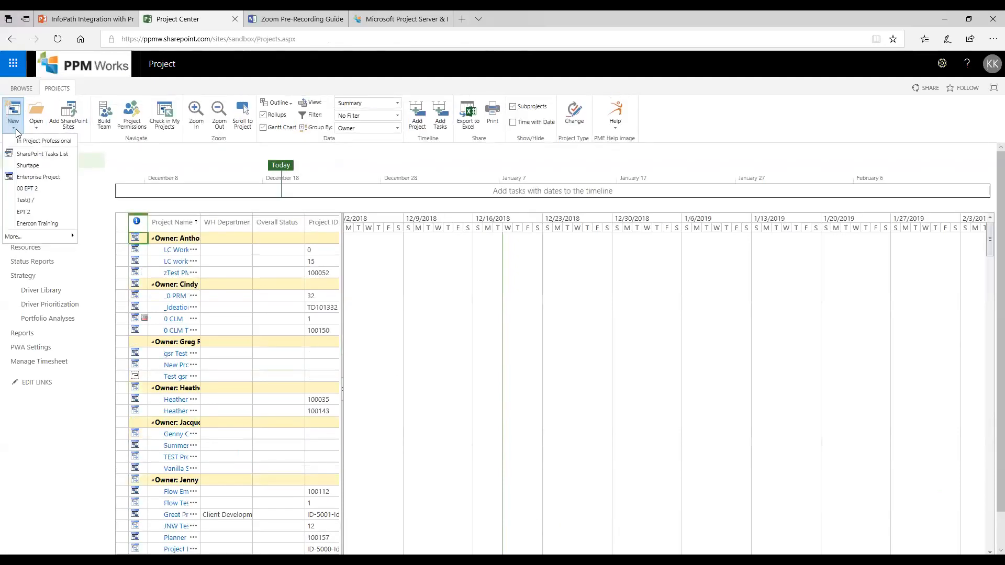
click(27, 178)
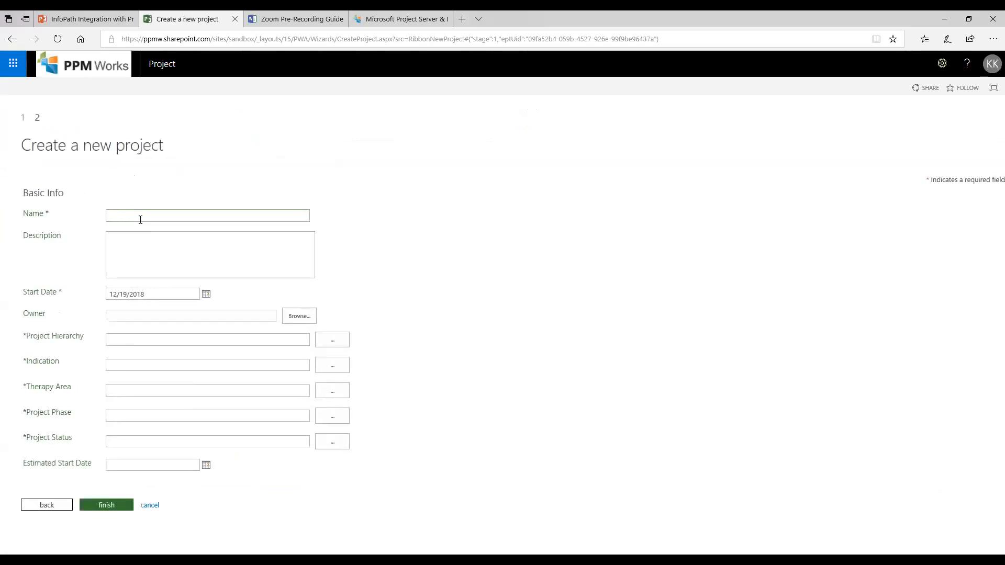
text(00 Infopath Integration Test)
click(90, 509)
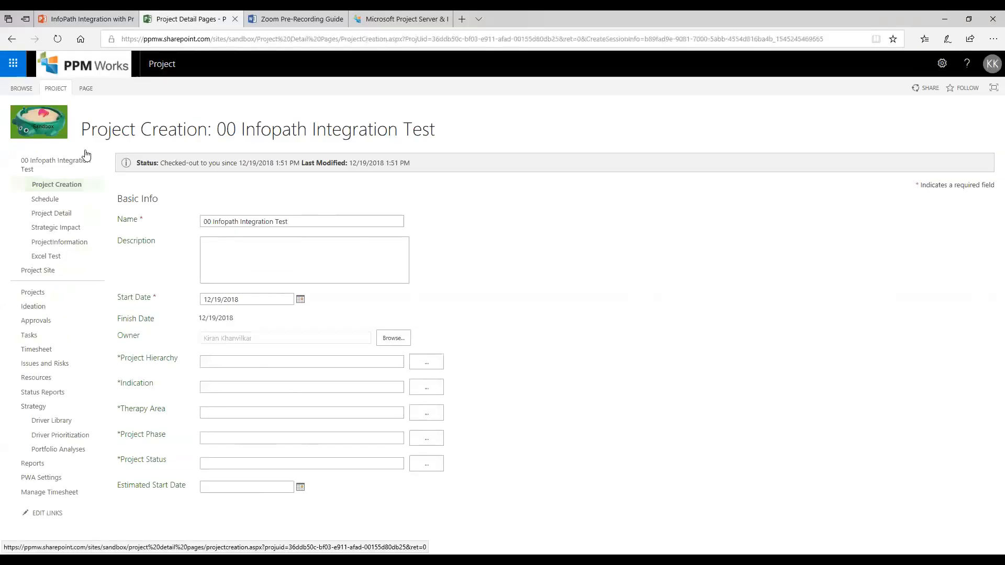
Close the 00 Infopath Integration Test project and check it in
click(60, 92)
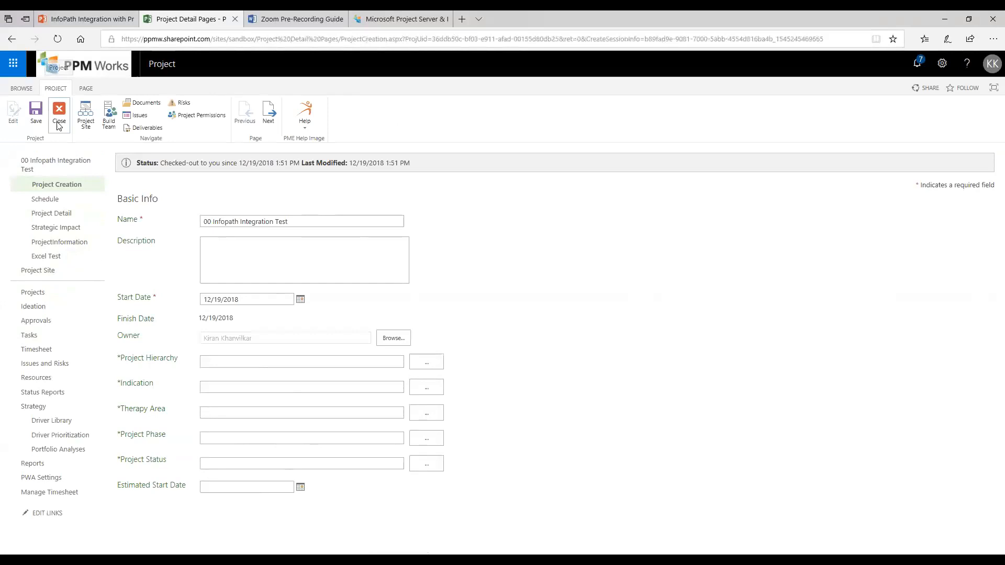
click(57, 116)
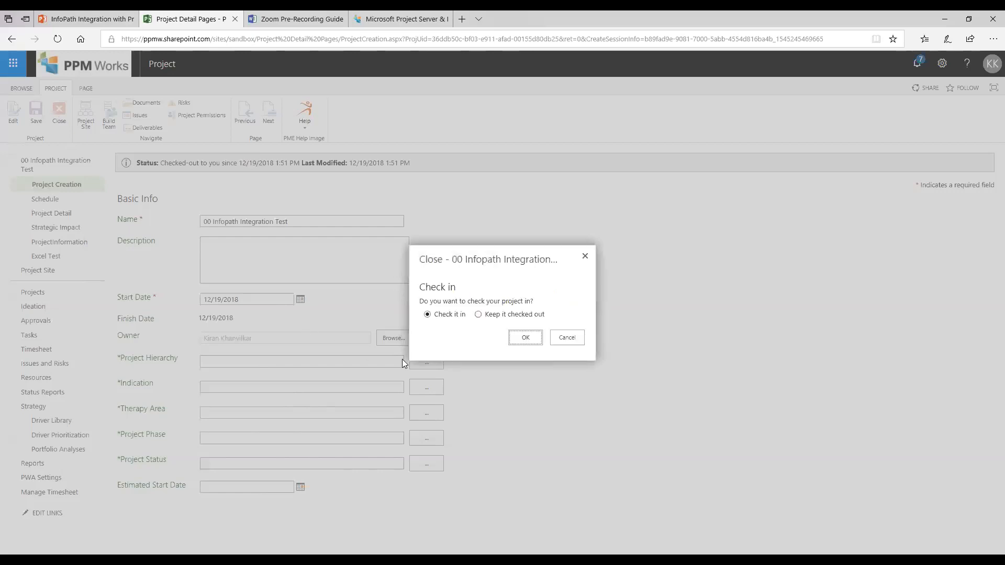
click(522, 339)
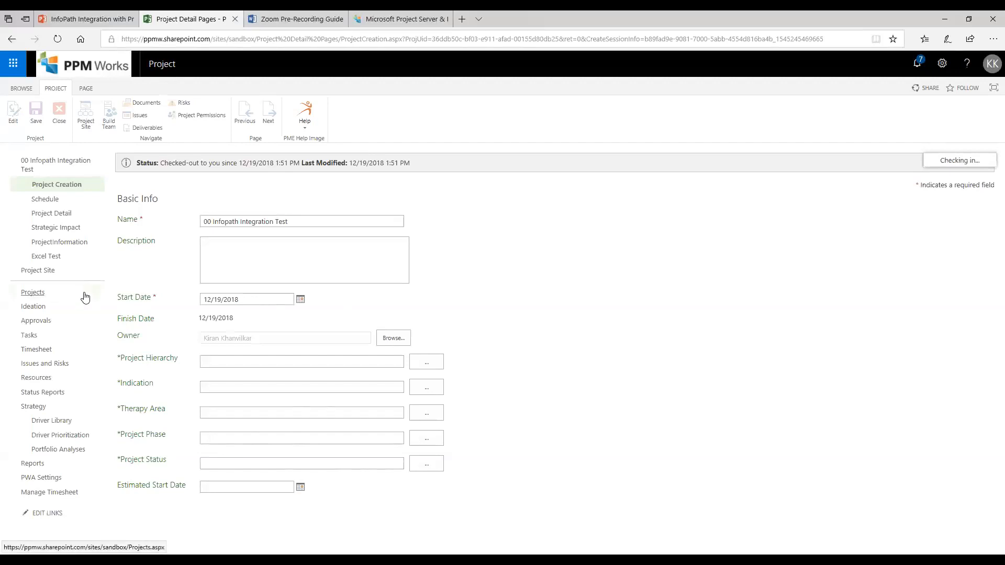
Go to the PWA Settings from the Project Center and open the Connected SharePoint Sites page
click(72, 466)
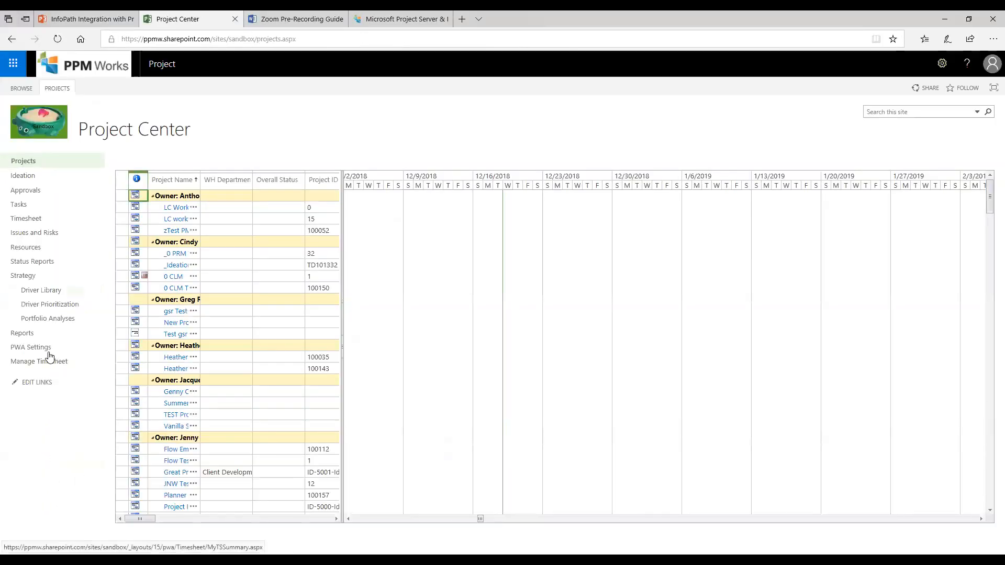
click(41, 349)
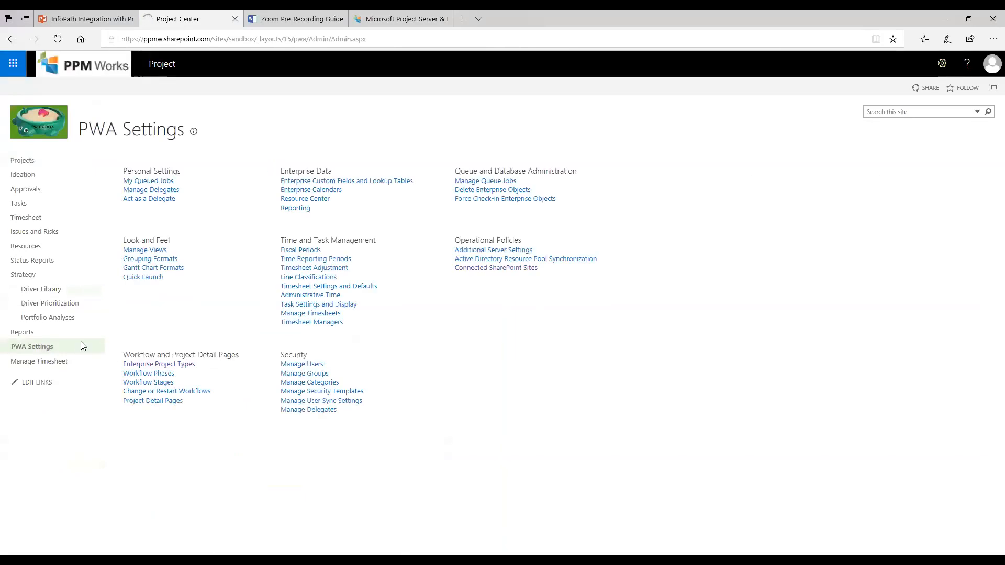
click(474, 269)
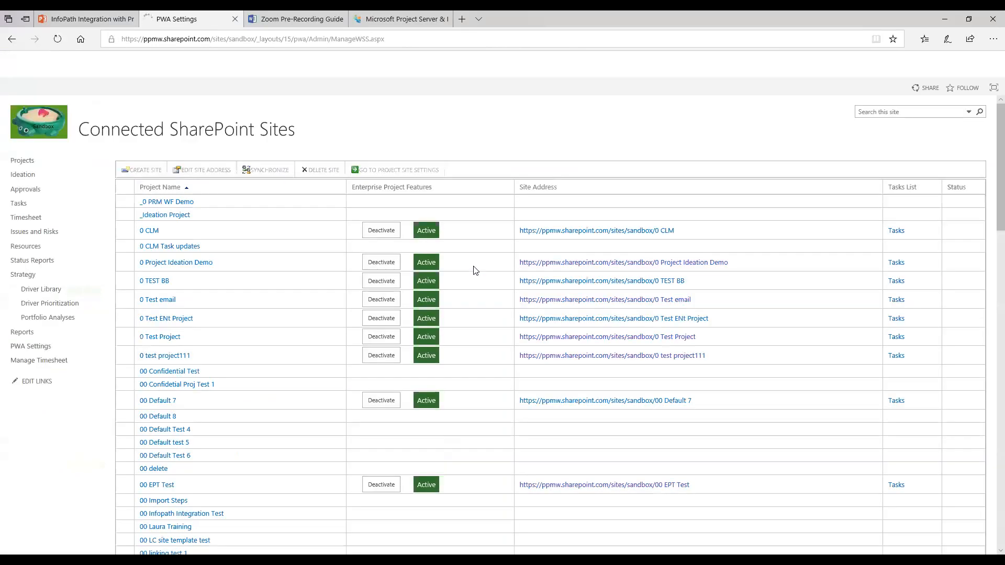
Create a project site for the 00 Infopath Integration Test project, accepting the default site URL
scroll(262, 318, down, 3)
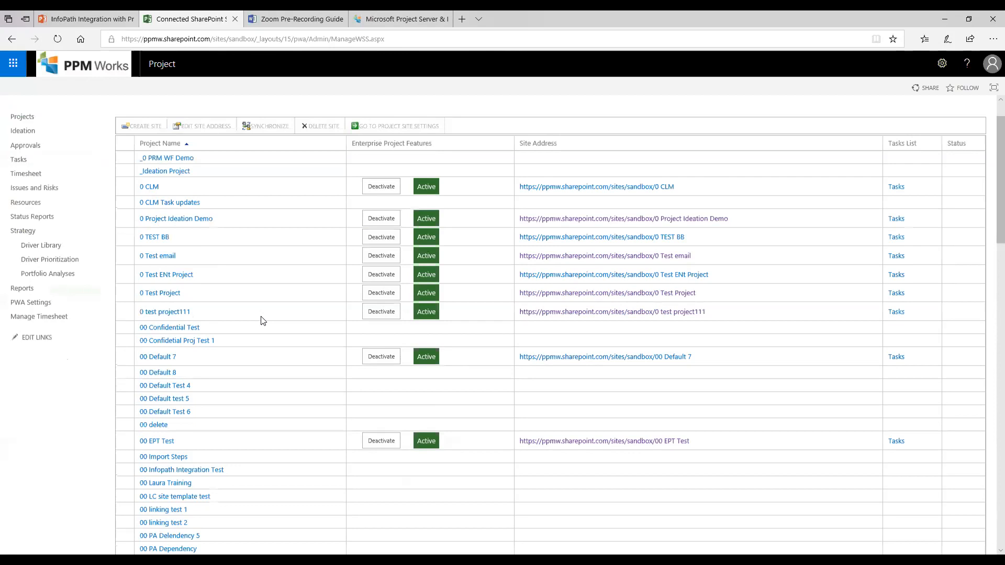
click(124, 445)
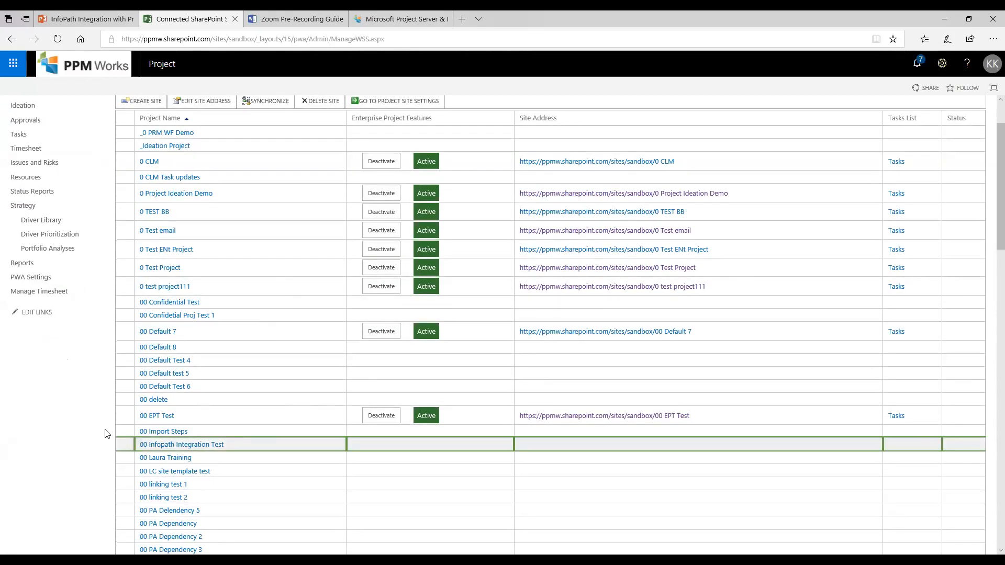
scroll(193, 191, up, 3)
click(141, 170)
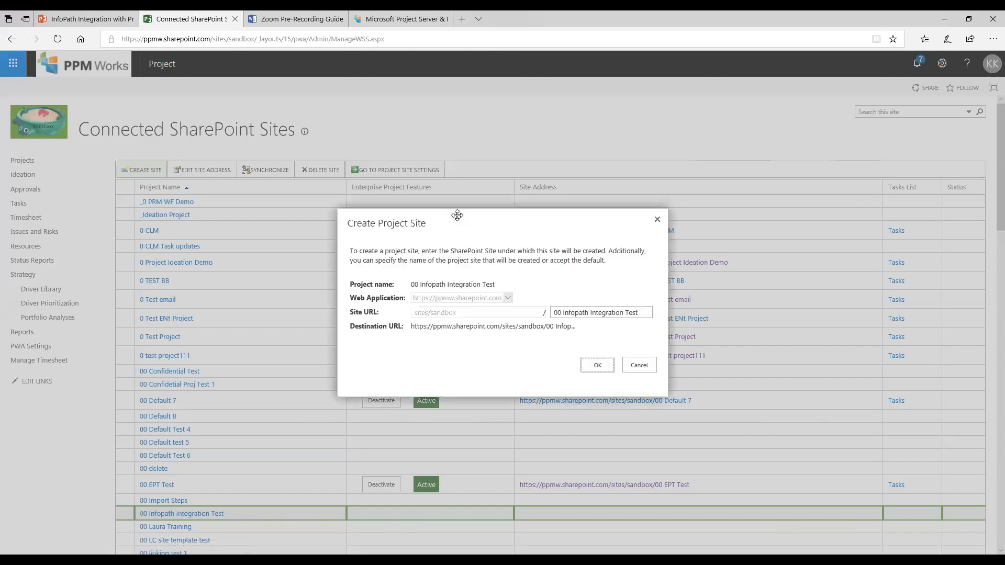
click(601, 366)
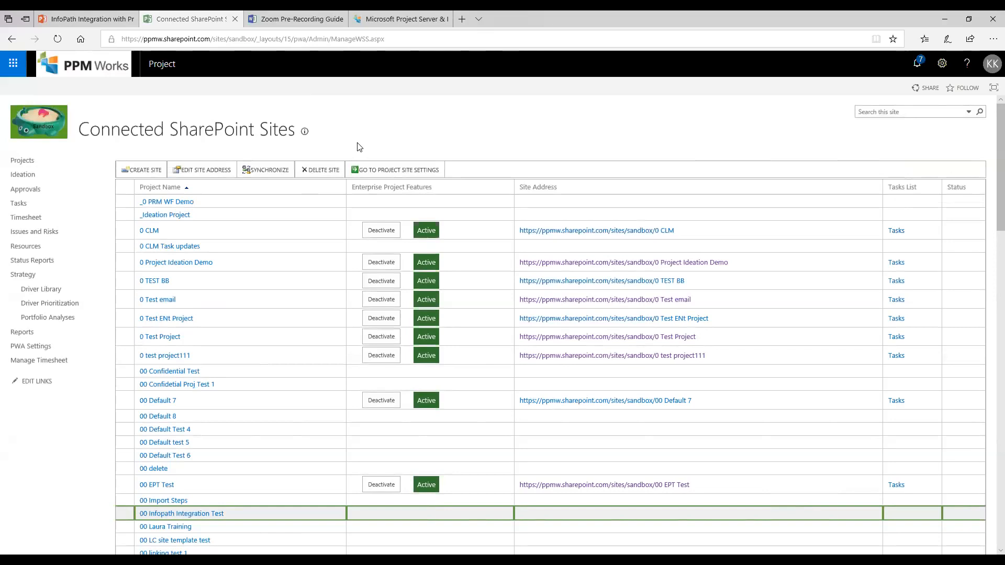
Stop the long-running script and reload the Connected SharePoint Sites page
scroll(358, 149, down, 2)
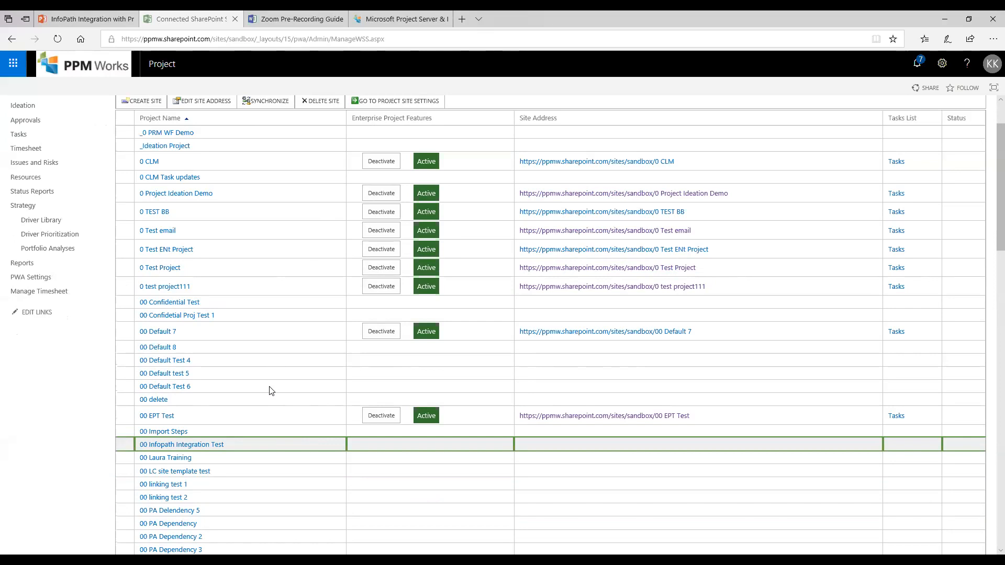
click(57, 40)
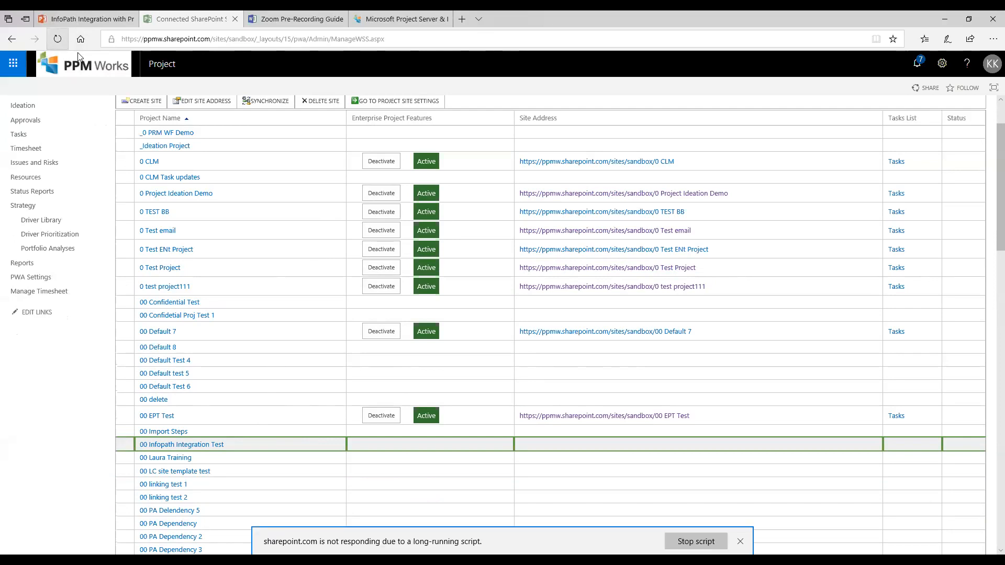
click(674, 542)
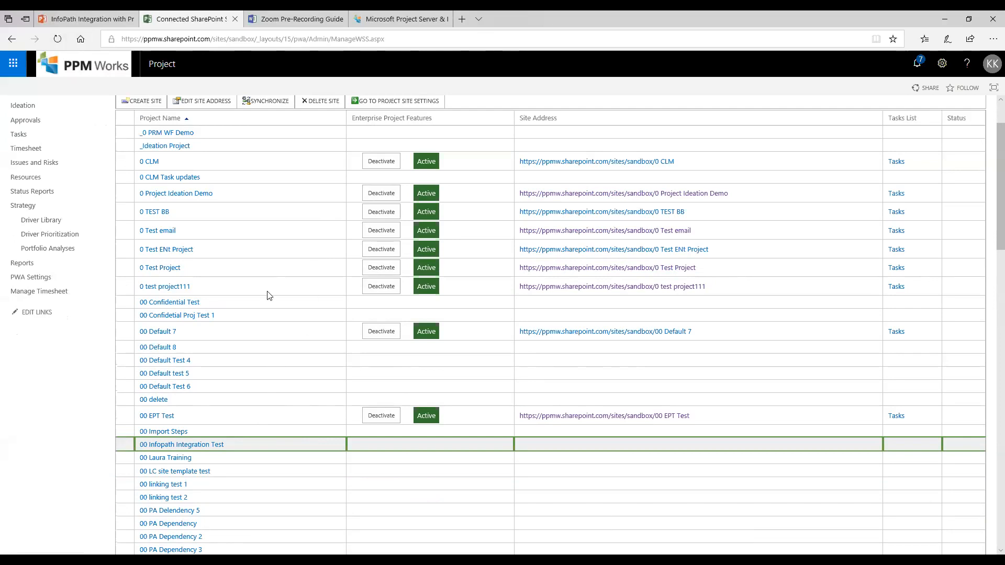
click(56, 41)
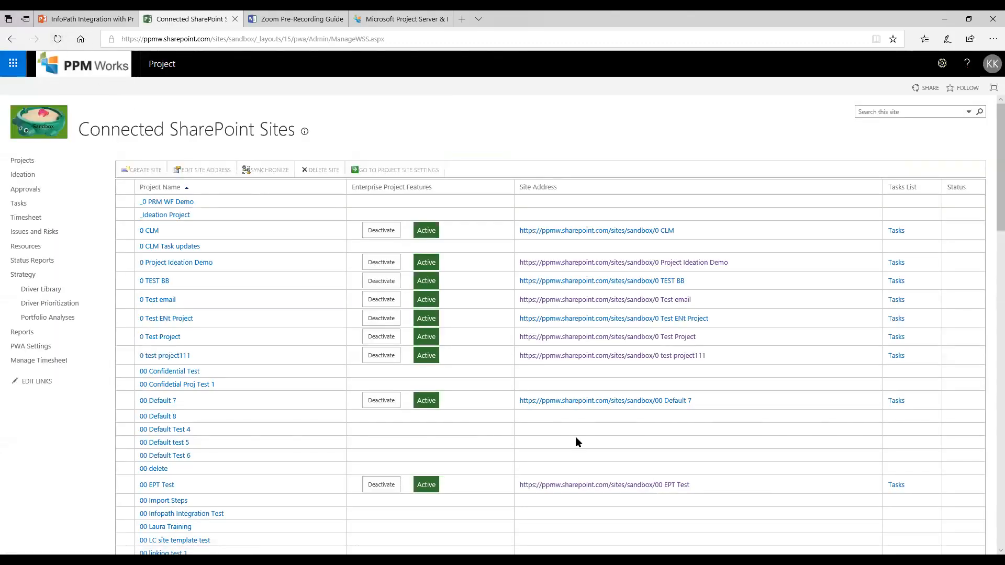
Look through the connected sites list for the site addresses of the 00 Infopath Integration Test and 00 Test Infopath Integration projects
scroll(576, 437, down, 5)
scroll(563, 440, down, 3)
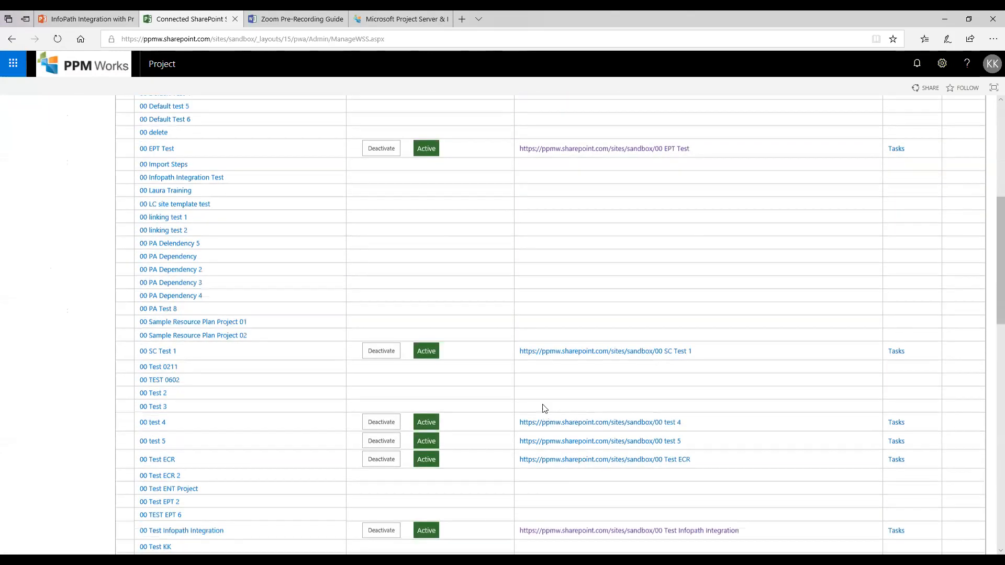
scroll(549, 420, down, 1)
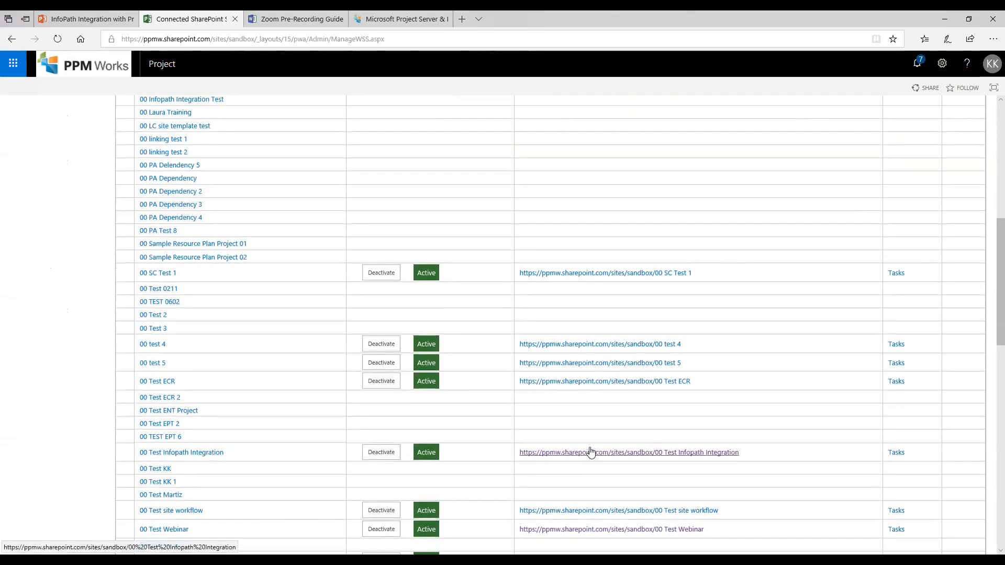
scroll(322, 337, up, 3)
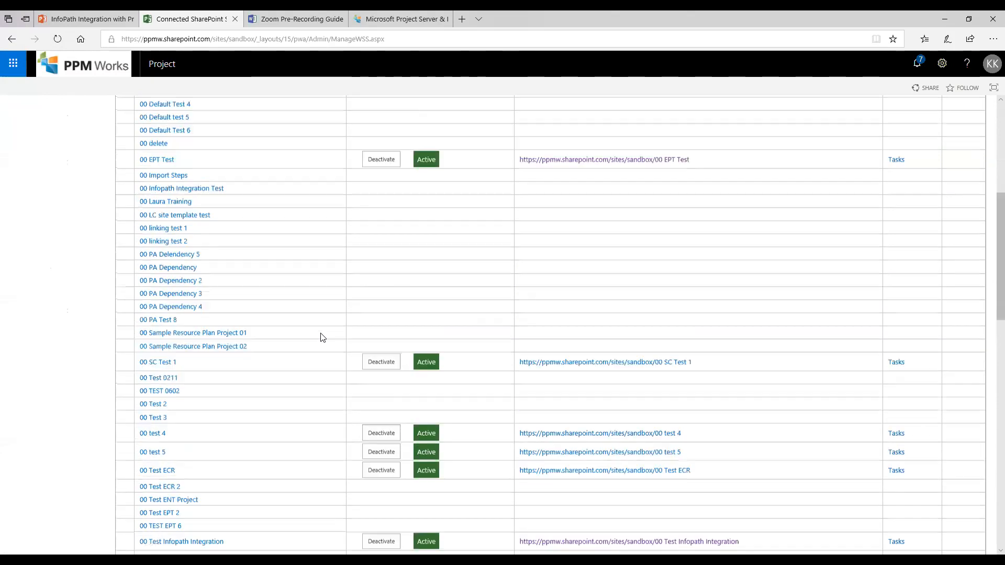
scroll(321, 338, down, 6)
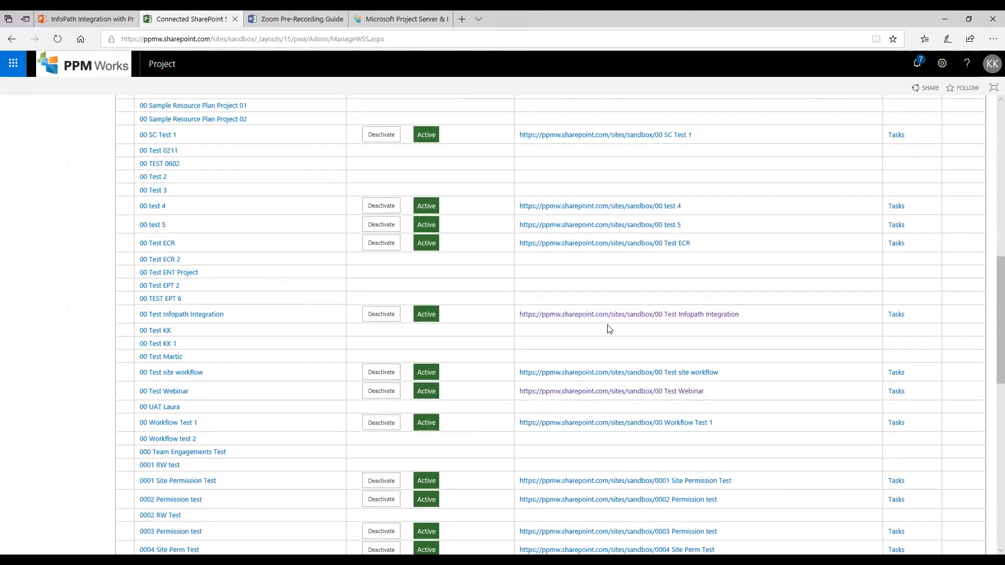
click(124, 317)
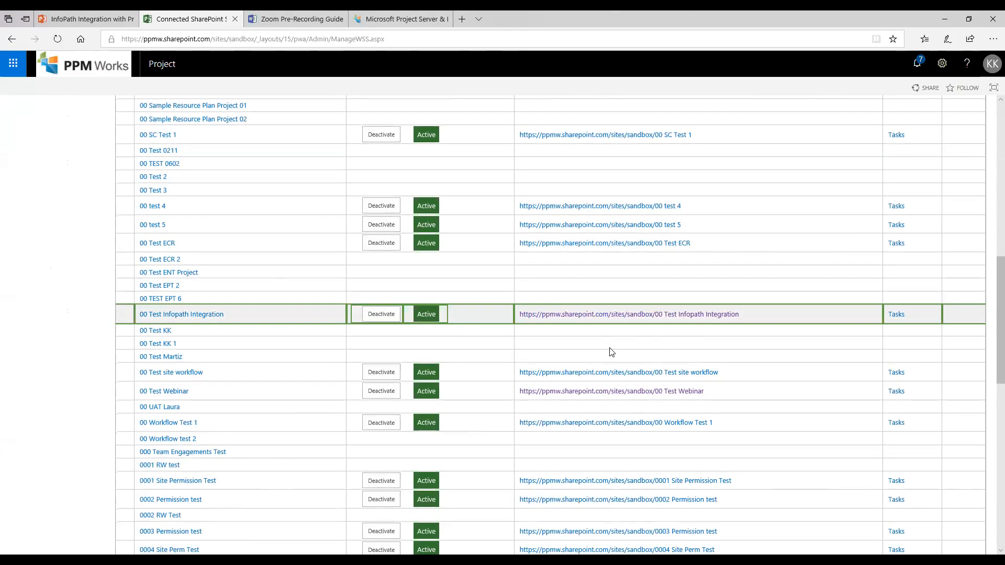
scroll(611, 352, down, 2)
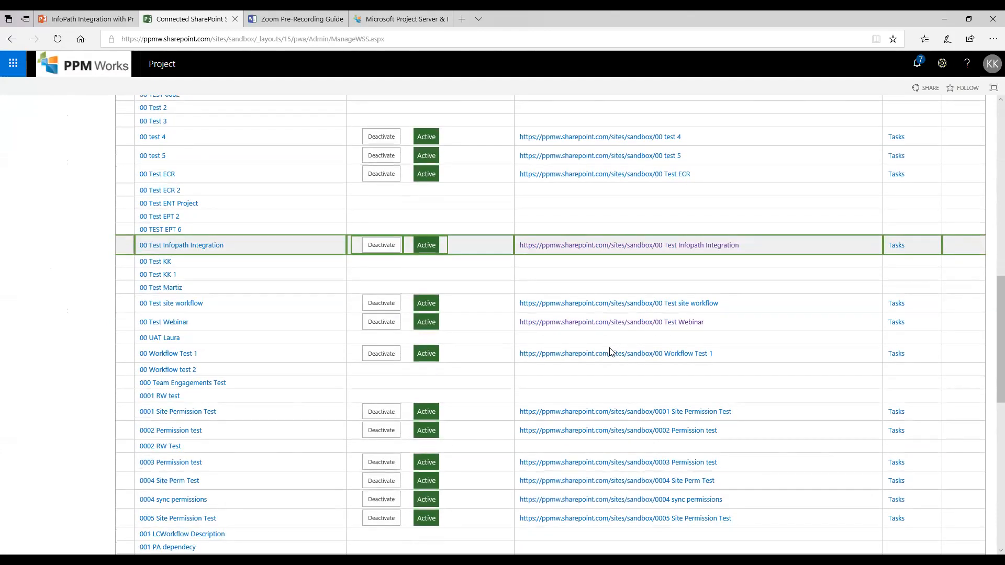
scroll(610, 351, down, 2)
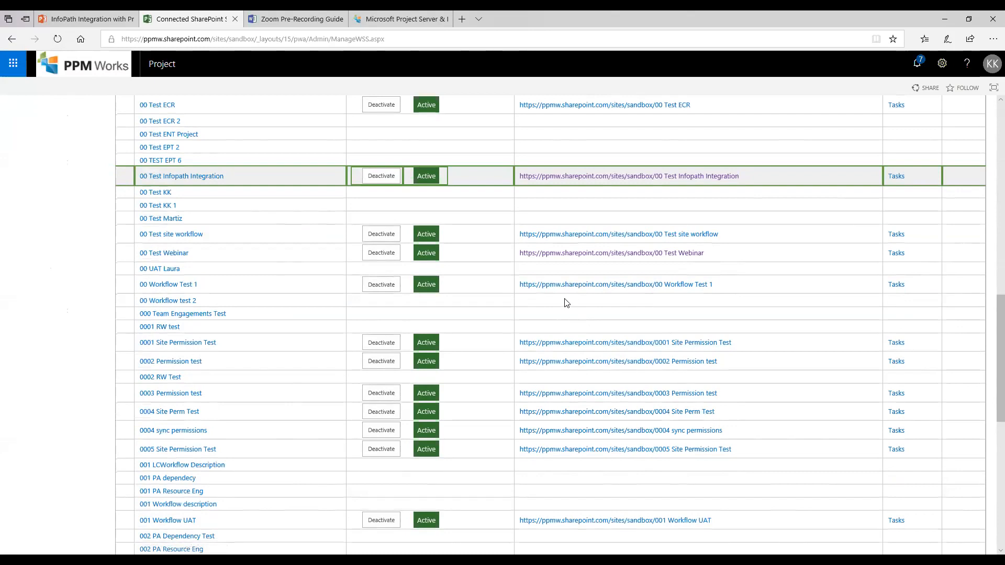
scroll(565, 303, up, 2)
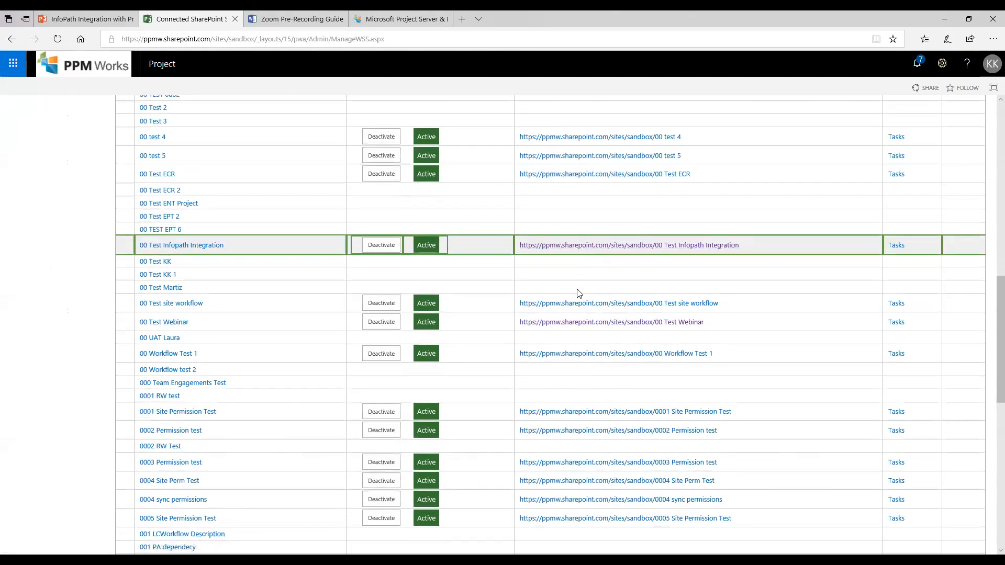
scroll(578, 293, up, 10)
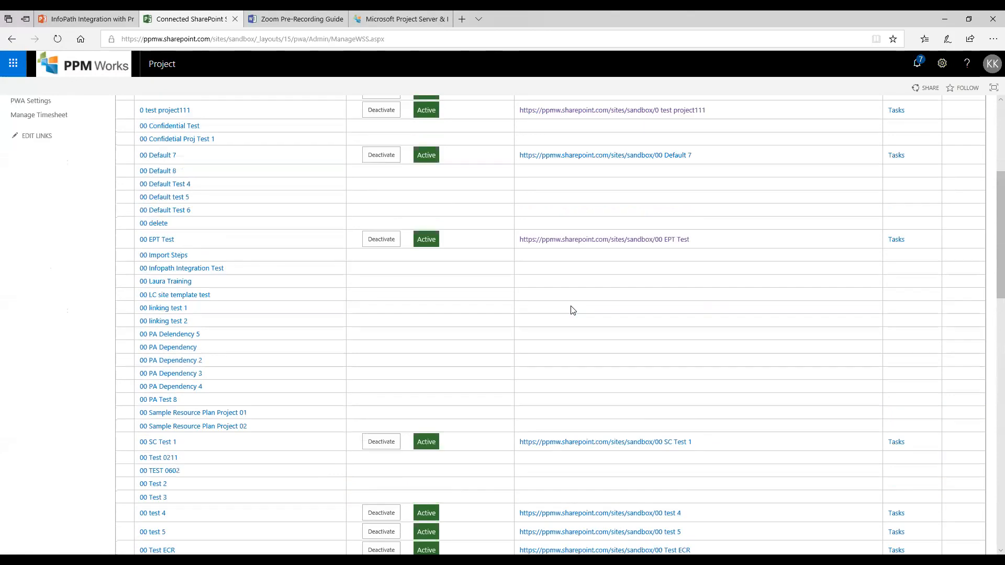
scroll(572, 309, up, 4)
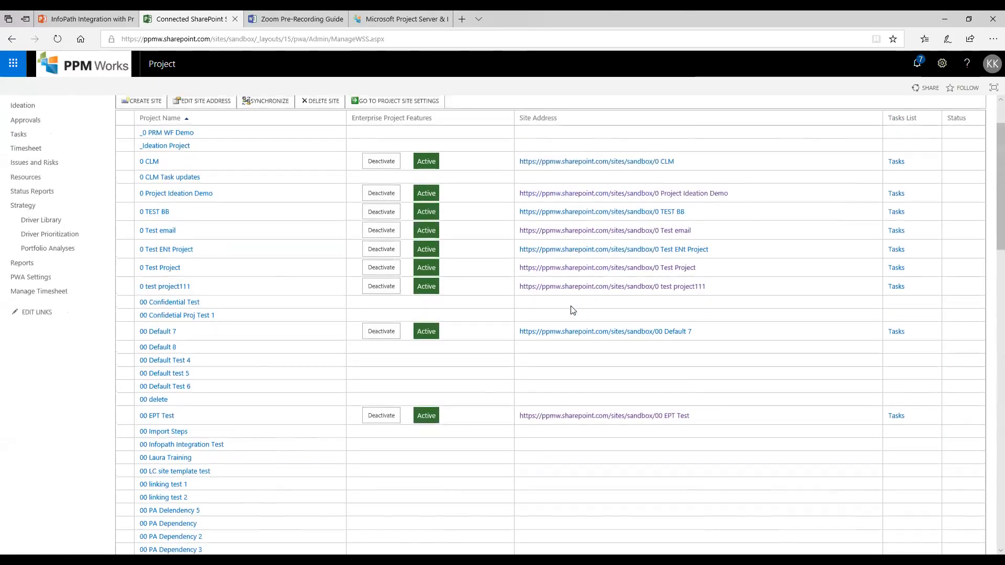
scroll(576, 317, down, 7)
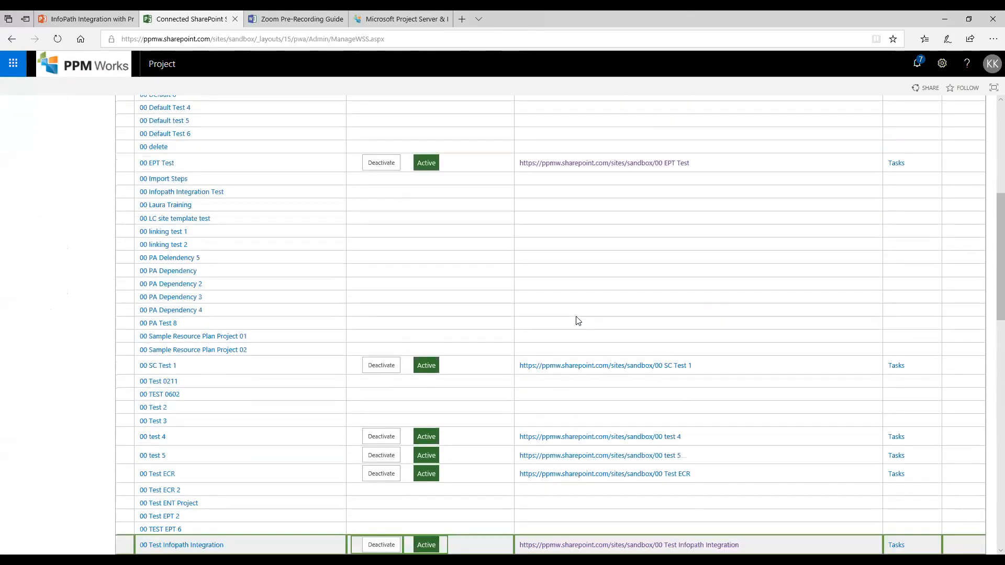
scroll(577, 320, down, 3)
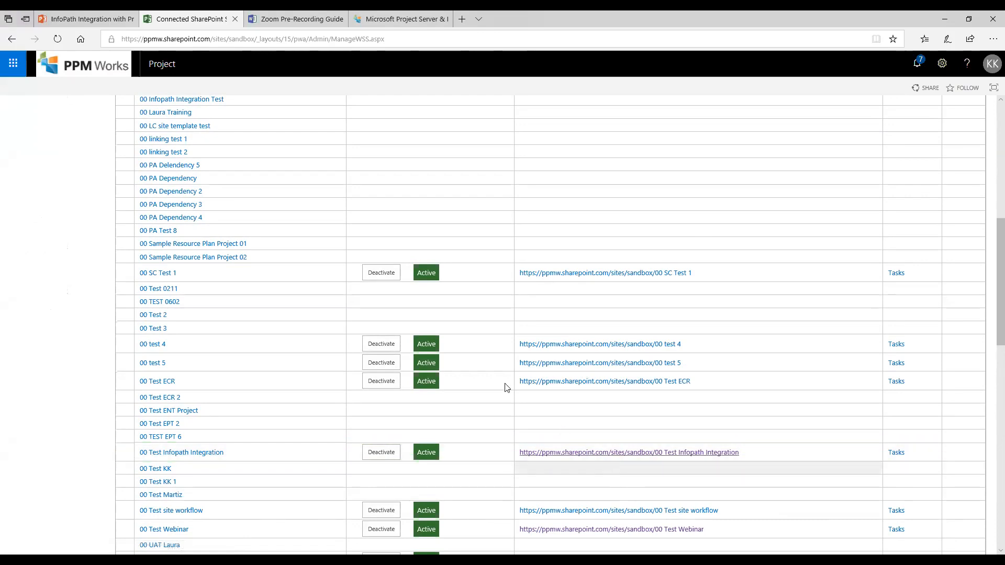
scroll(67, 377, up, 10)
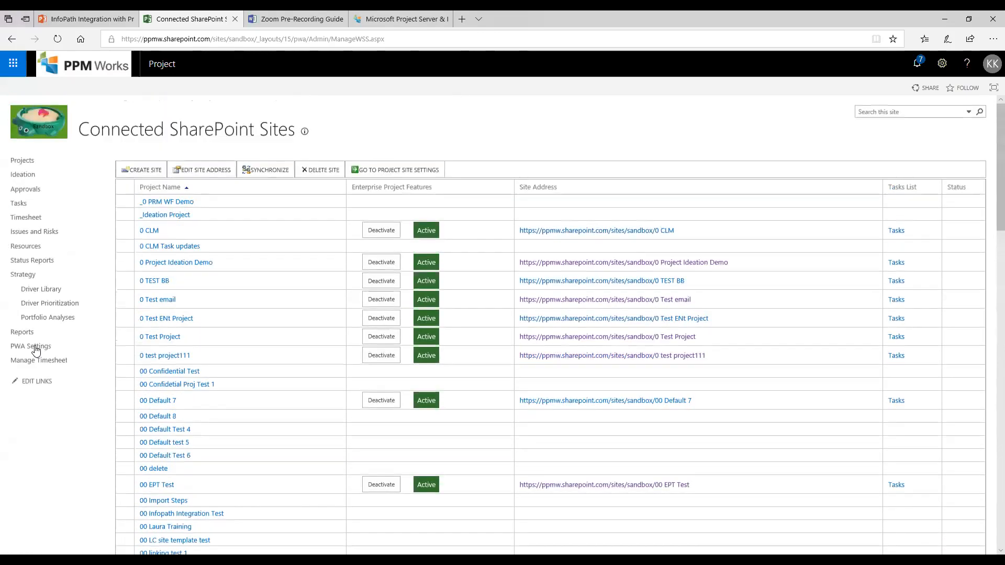
Open Manage Queue Jobs, add Success to the selected job completion states, and refresh the jobs grid
click(35, 349)
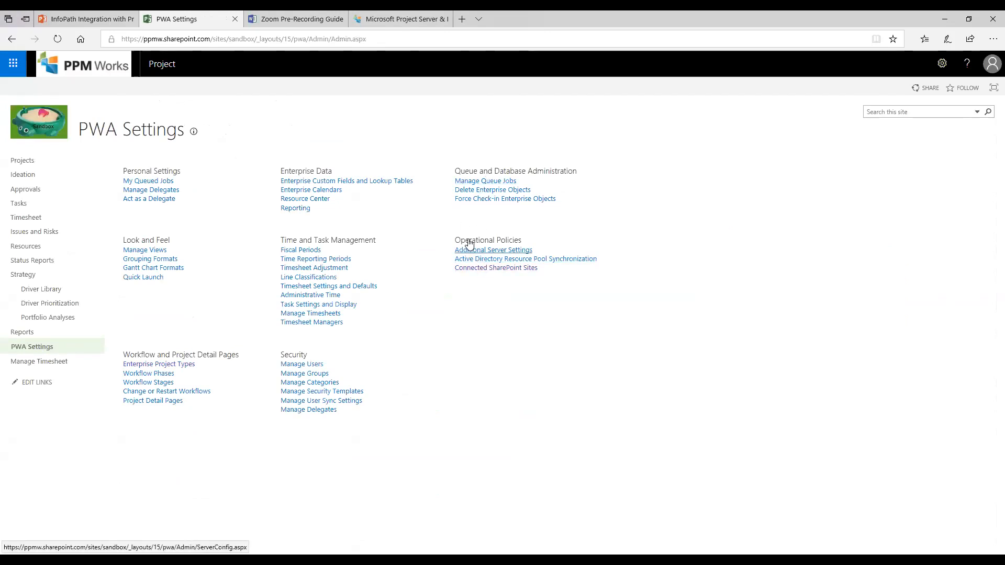
click(486, 182)
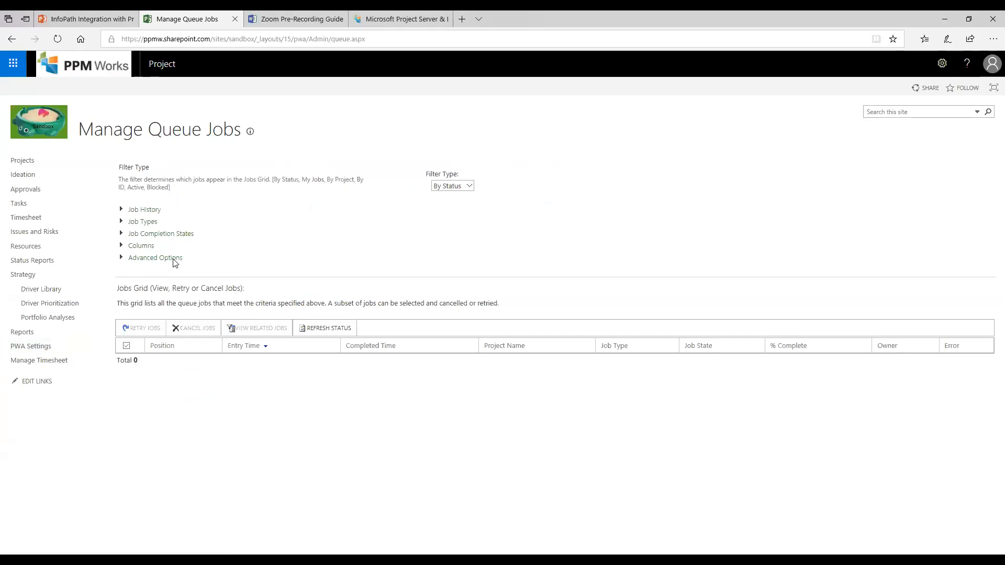
click(168, 235)
double_click(375, 276)
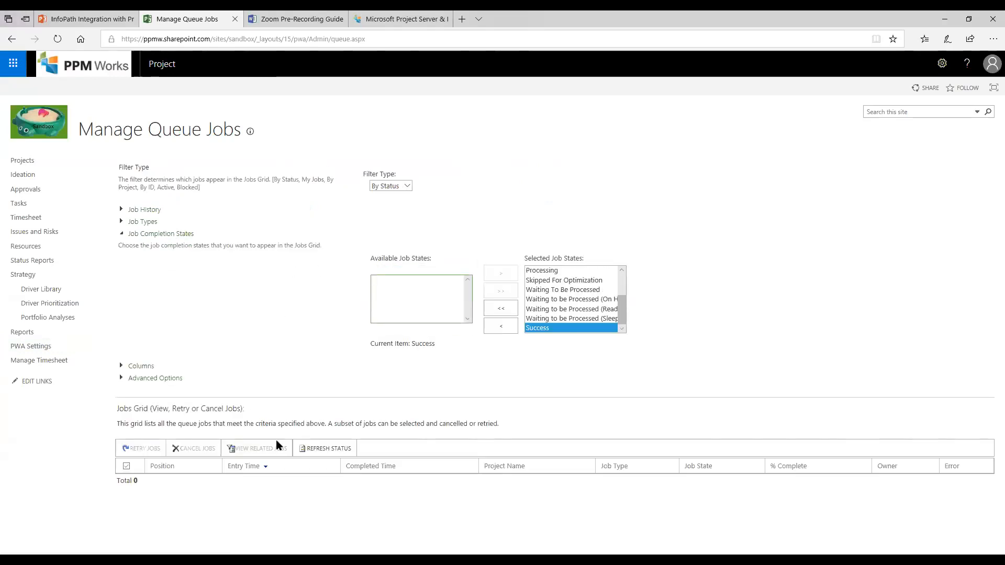
click(325, 448)
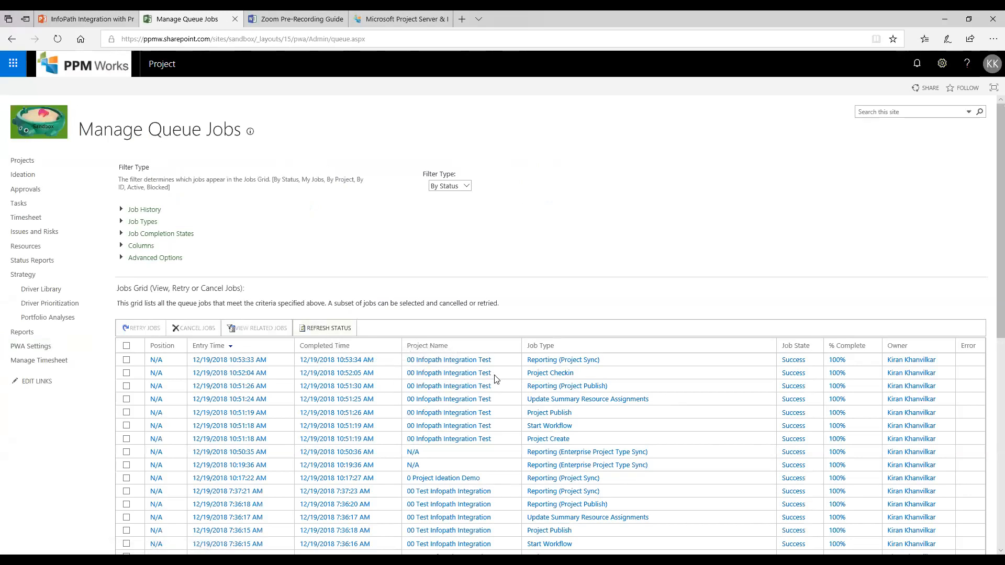
Return to the Connected SharePoint Sites page and open the project site of 00 Infopath Integration Test
click(32, 347)
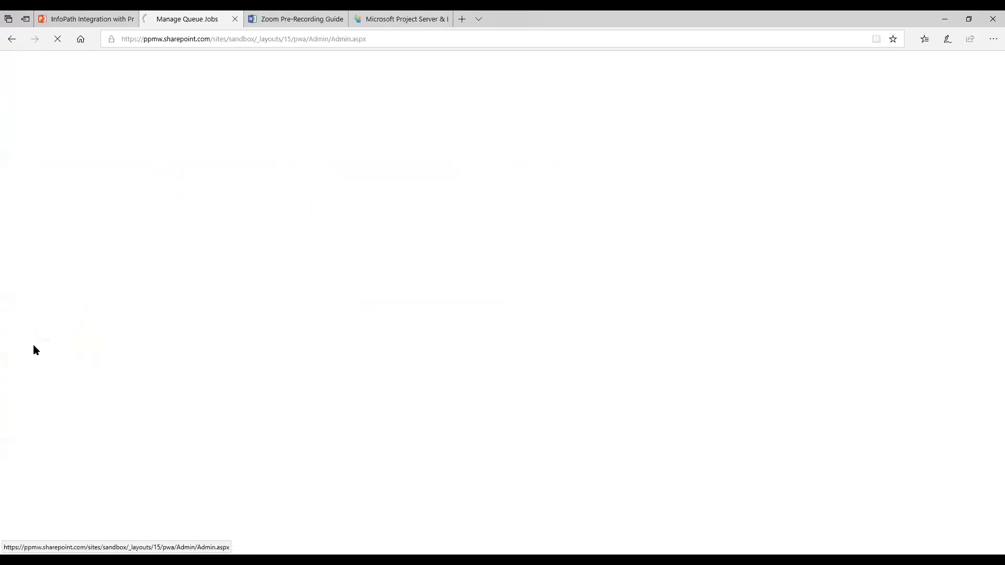
click(501, 270)
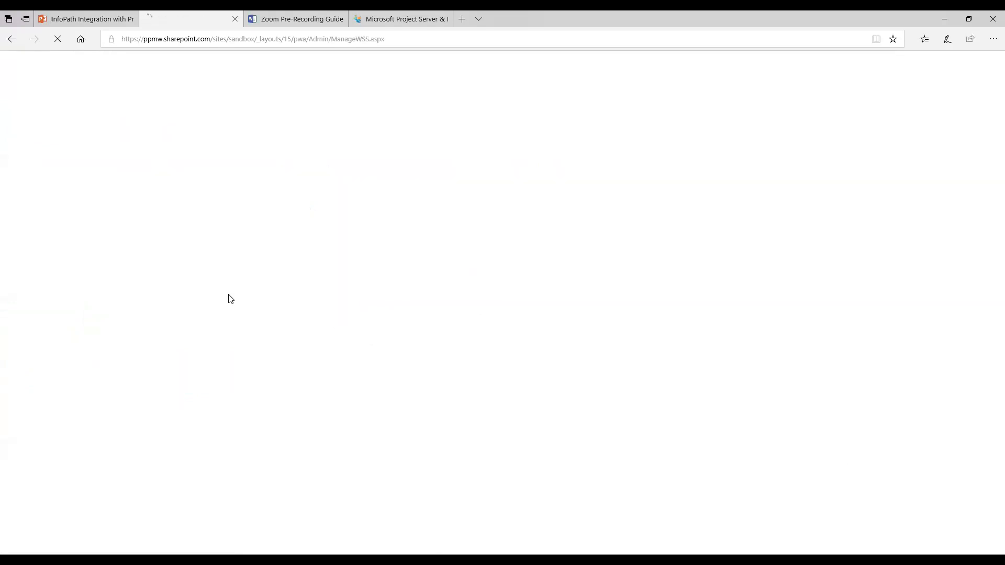
scroll(234, 388, down, 3)
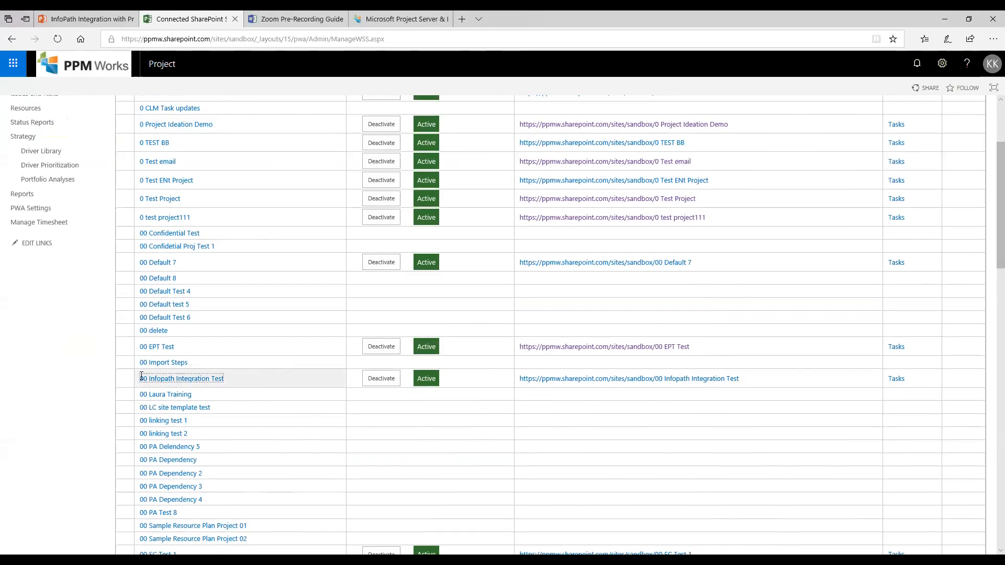
click(582, 382)
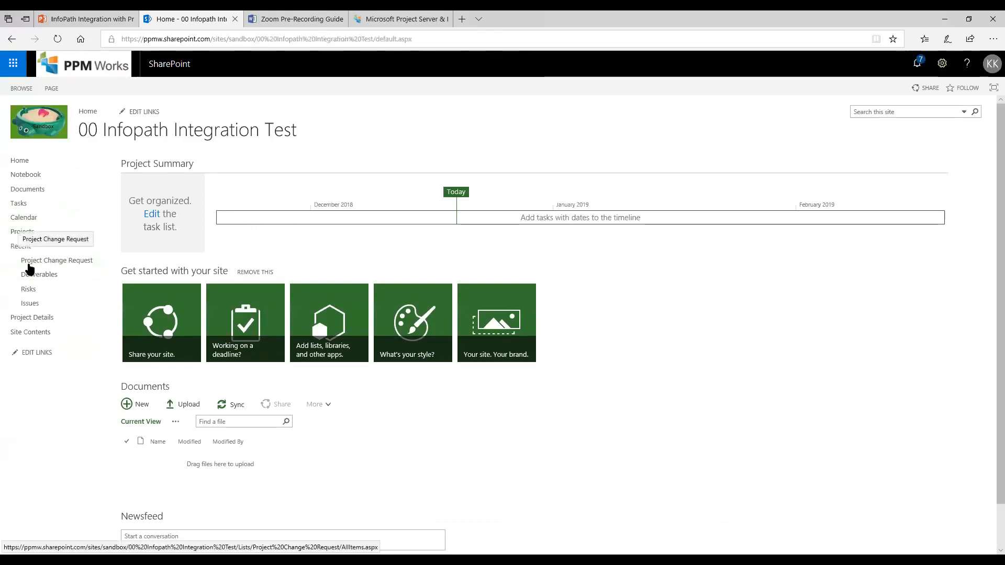
Open the Project Change Request list, examine its new item form, and close the form without saving
click(37, 263)
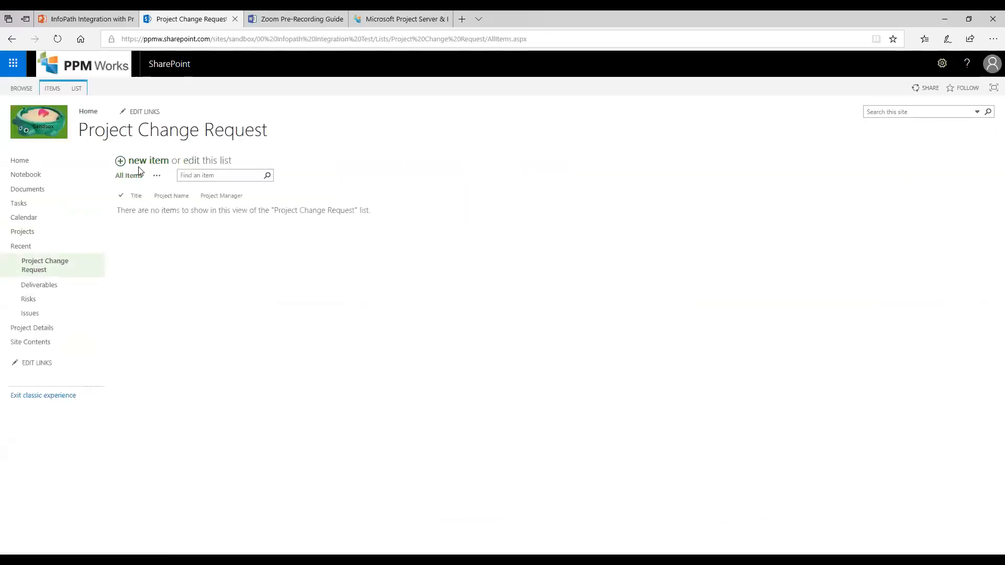
click(139, 164)
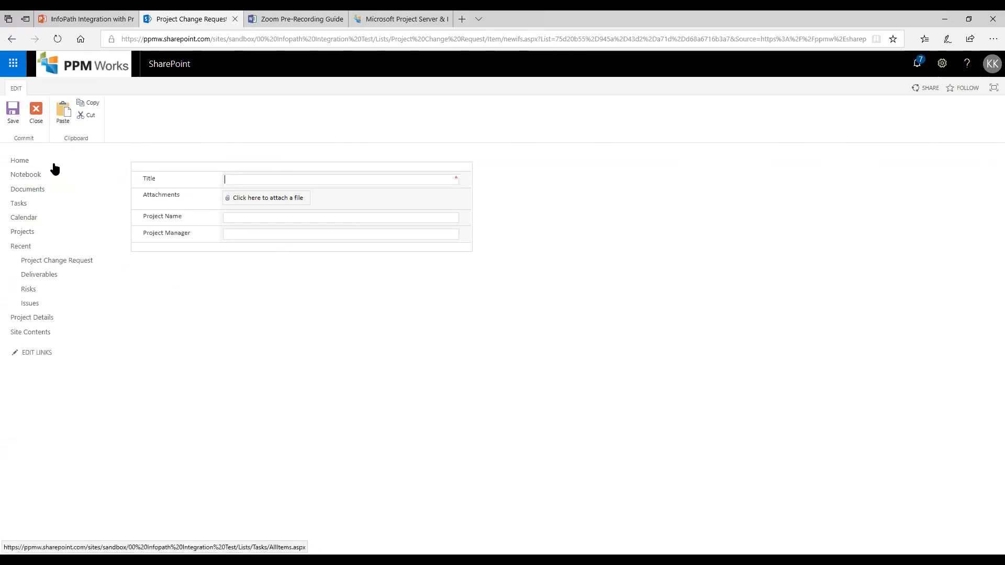
click(36, 110)
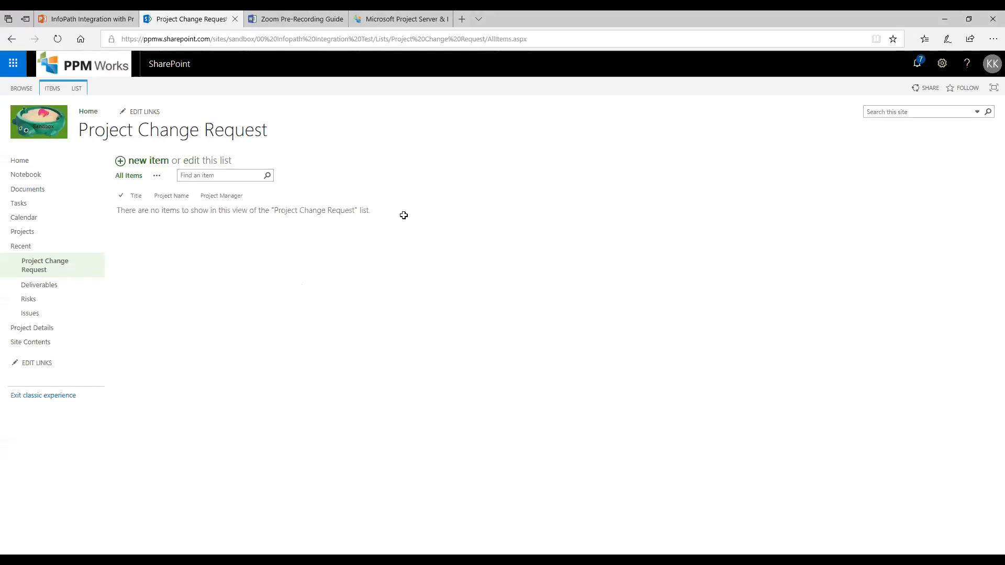
Switch to the ProjectList workbook in Excel and refresh all of its data connections
key(alt+Tab)
click(211, 36)
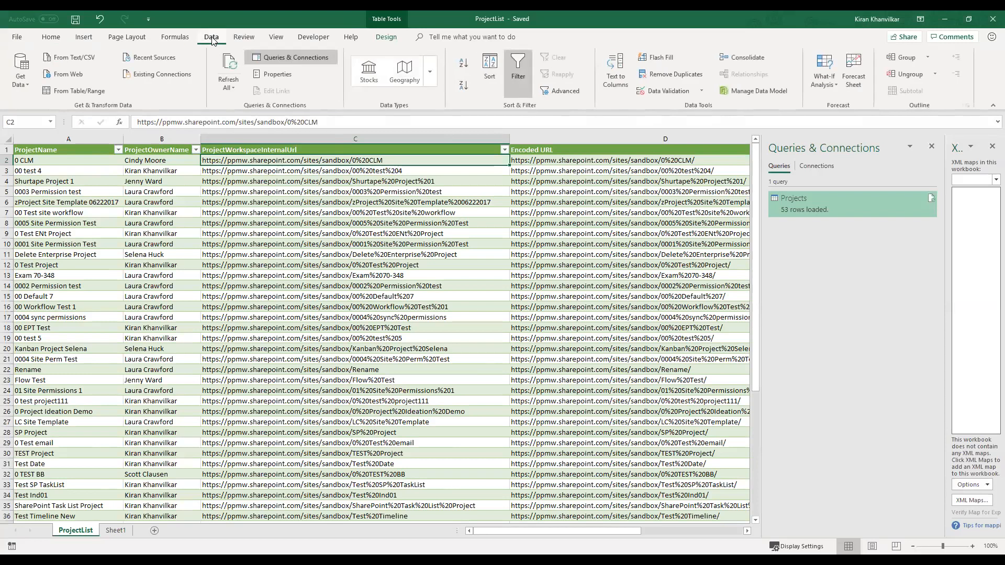
click(231, 67)
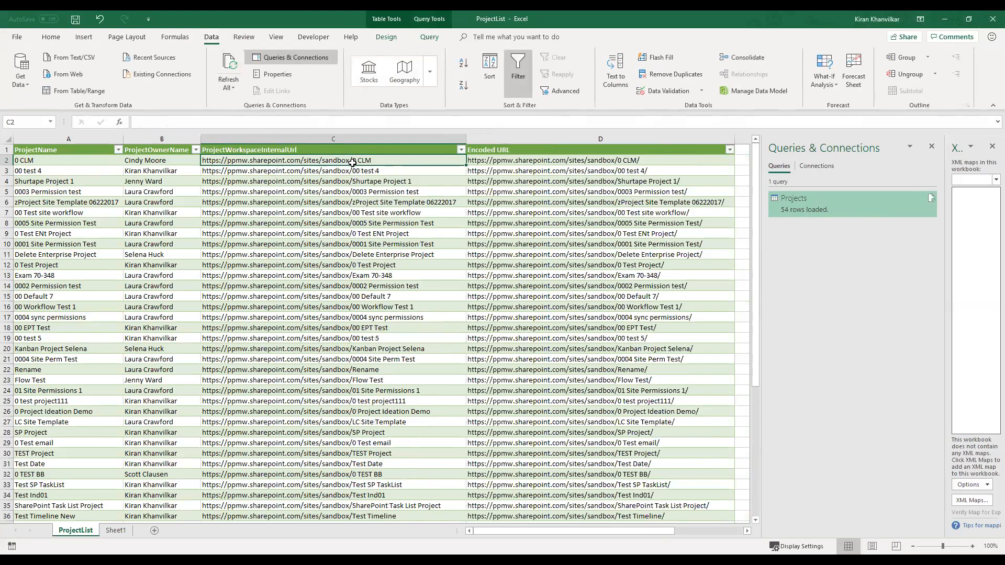
Replace every space with %20 in the ProjectWorkspaceInternalUrl column and save the workbook
click(340, 138)
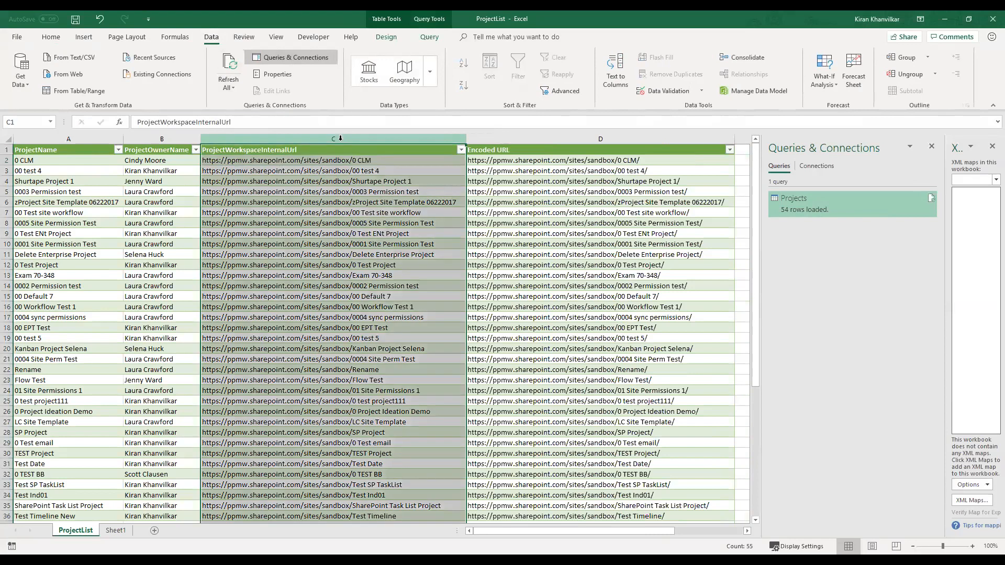
key(ctrl+h)
click(452, 337)
text(%20)
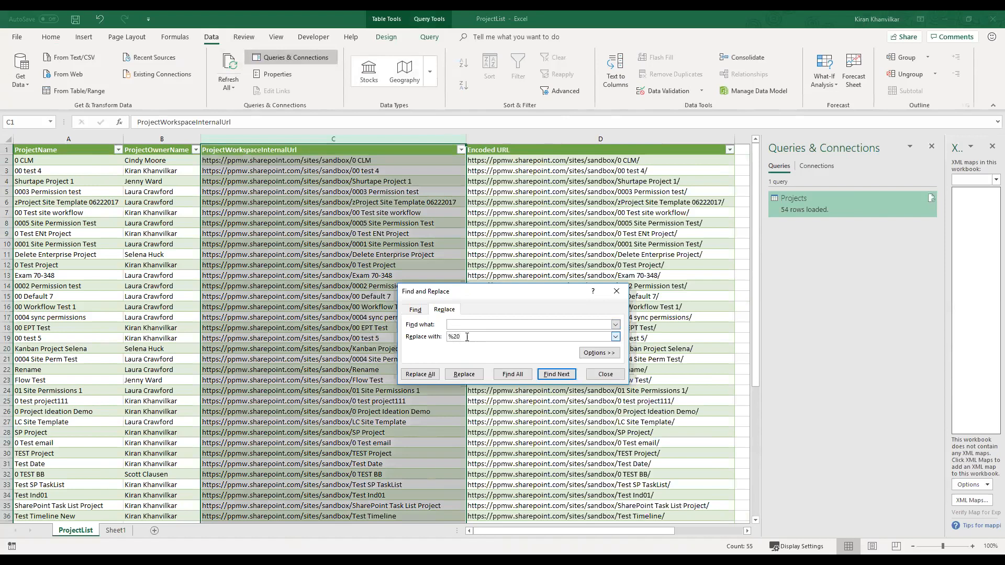
click(419, 374)
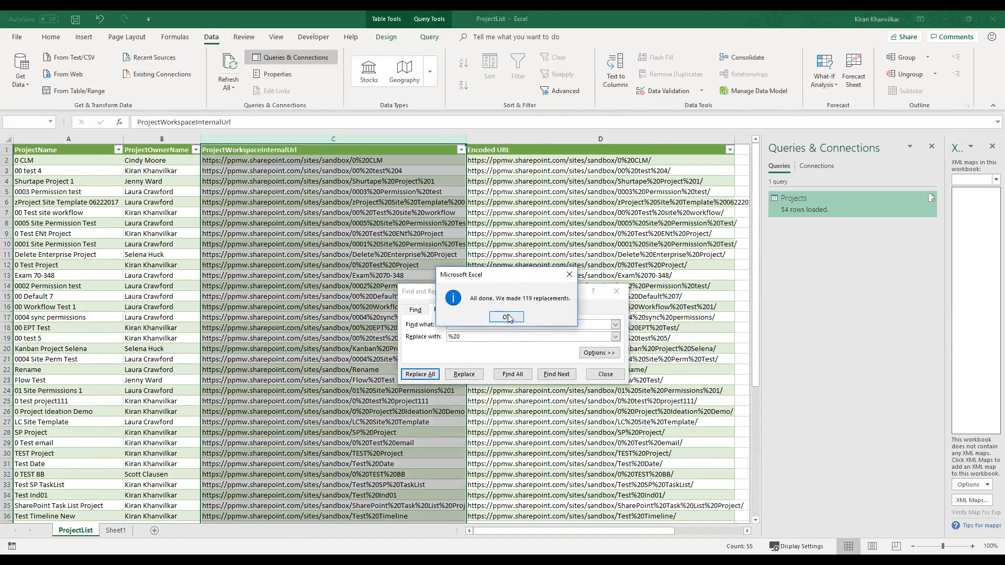
key(Escape)
key(Escape)
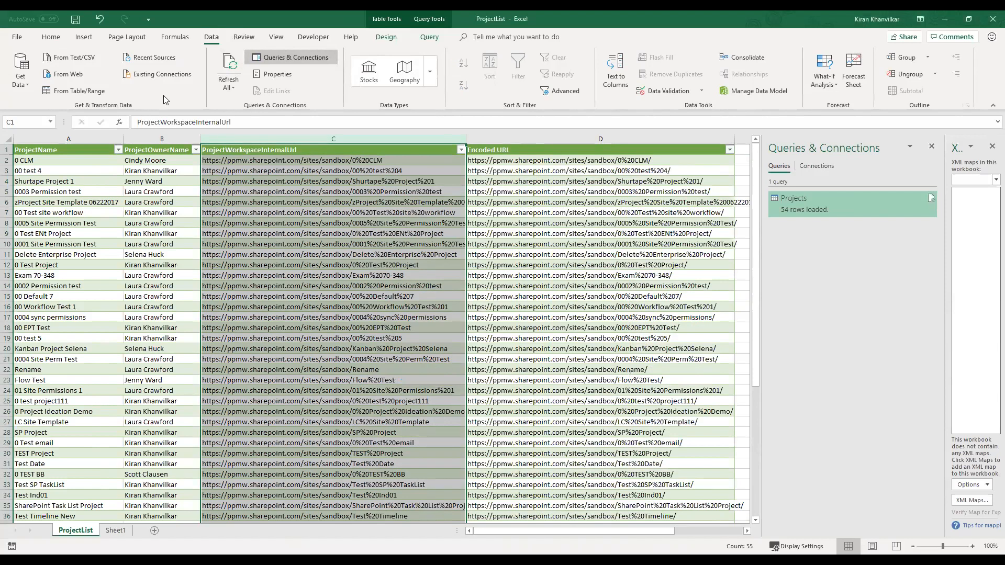
click(239, 160)
click(74, 21)
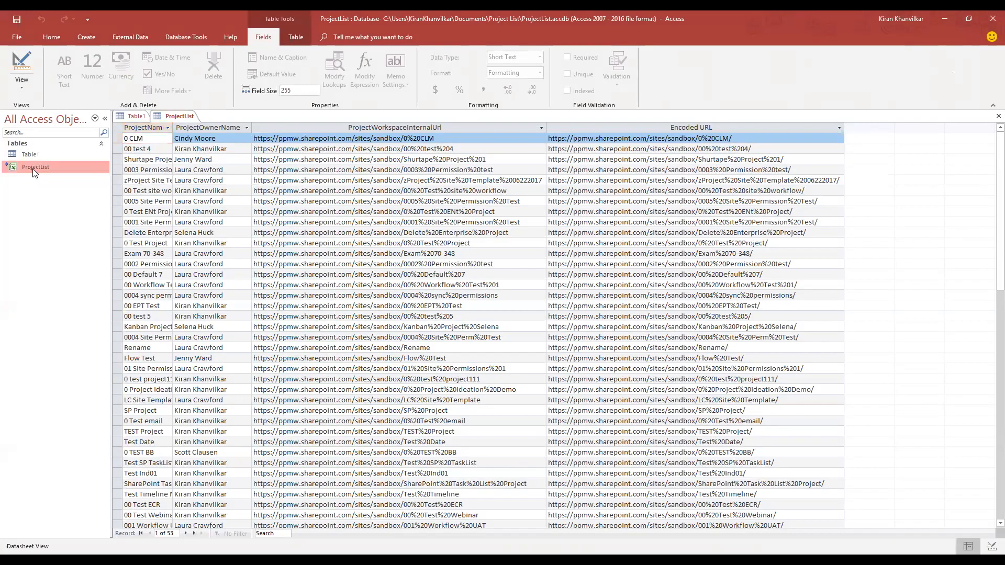
Refresh the ProjectList table's link in Access and check the ProjectName filter values for 00 Infopath Integration Test
right_click(32, 169)
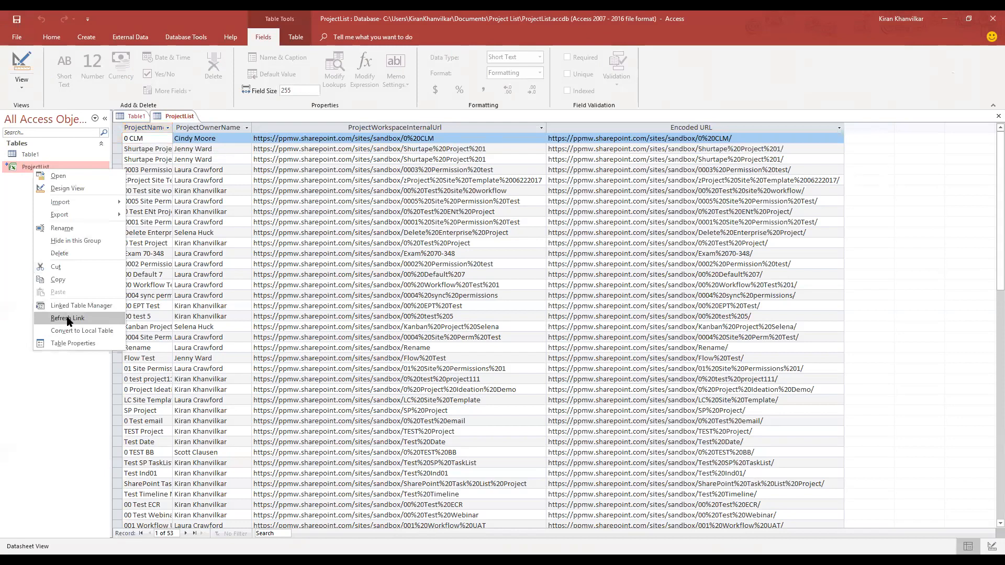
click(68, 318)
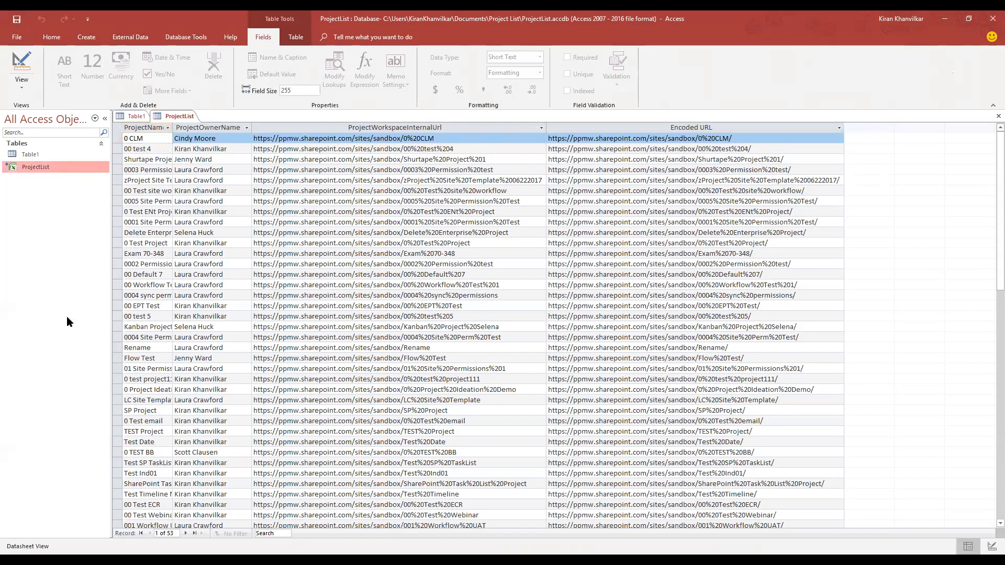
click(159, 150)
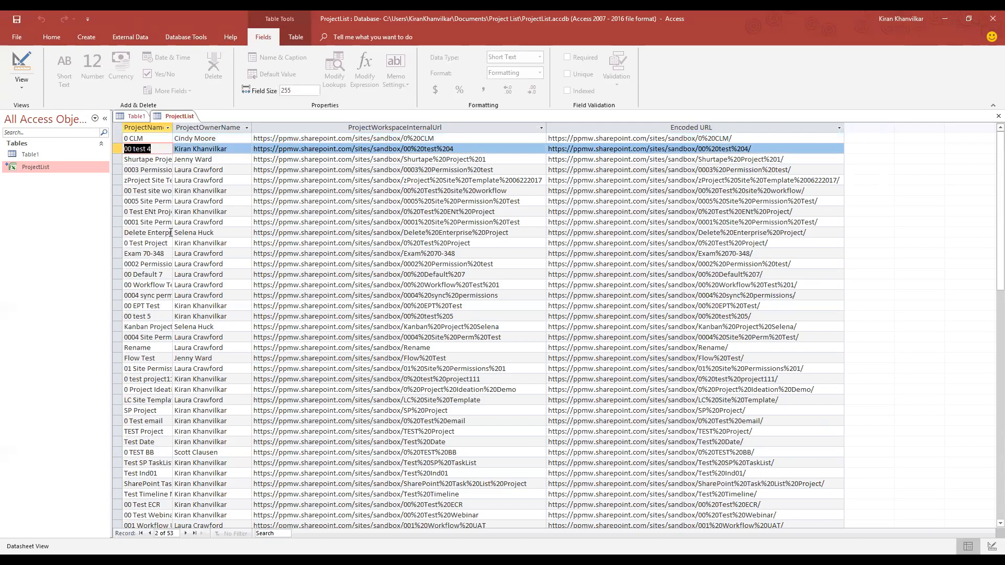
click(168, 127)
drag(280, 203, 280, 209)
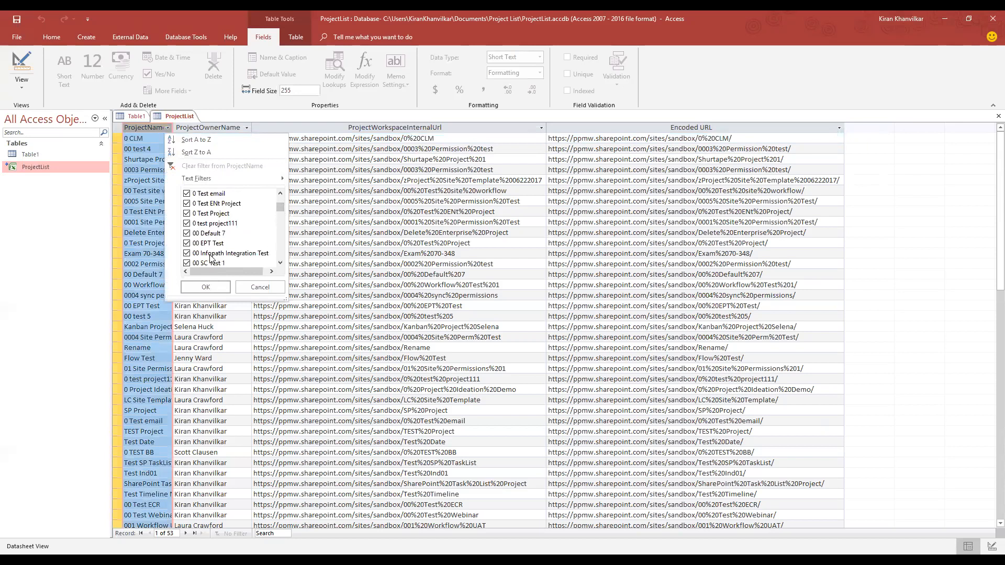
click(260, 288)
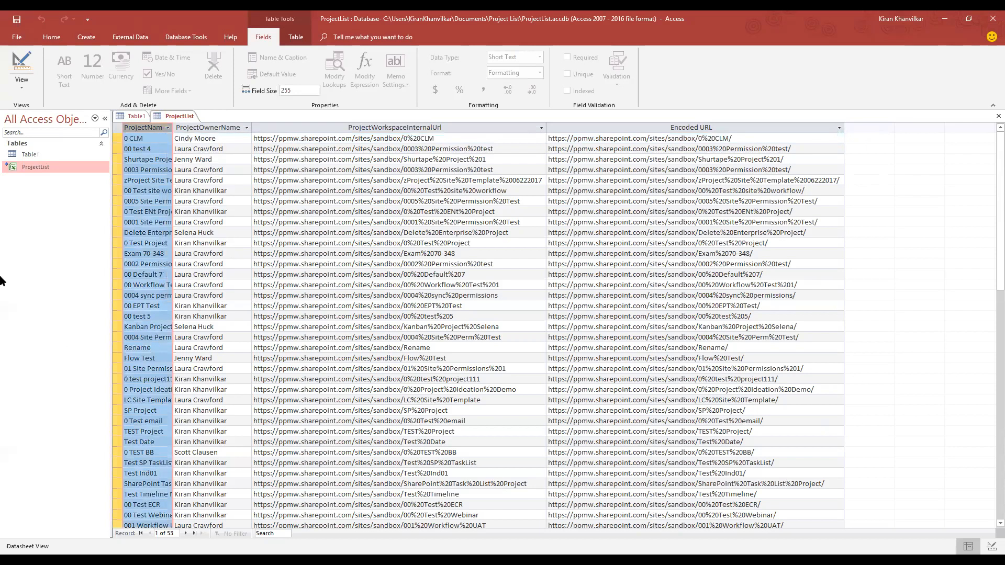
Export the ProjectList table to ProjectList.xml with its data and schema, replacing the existing files without saving the export steps
right_click(25, 167)
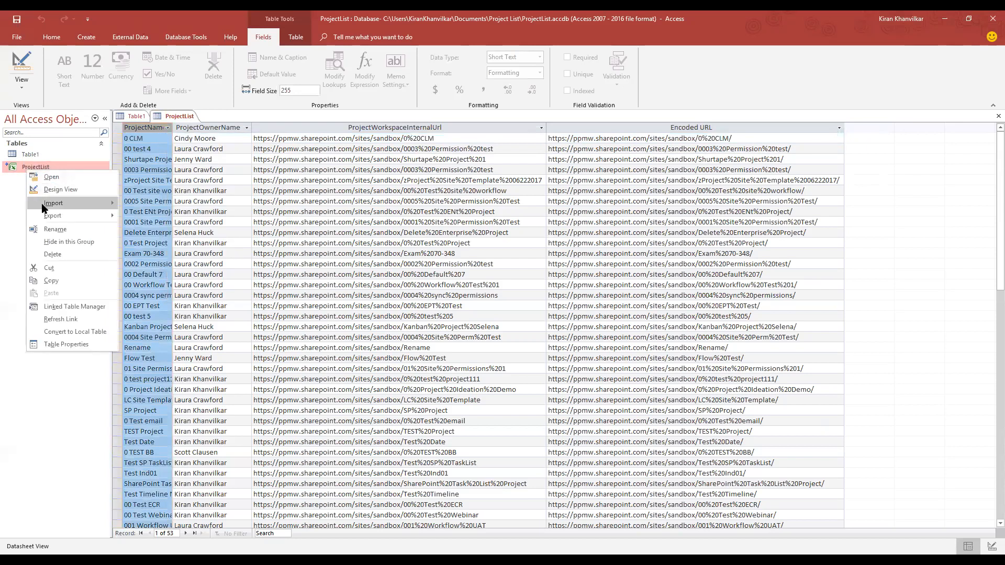
mouse_move(58, 215)
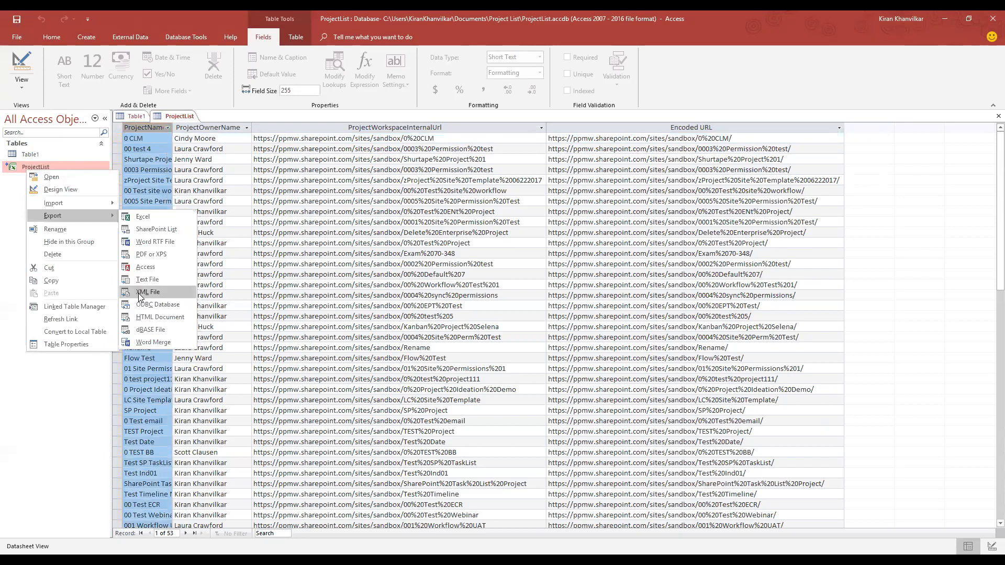
click(141, 292)
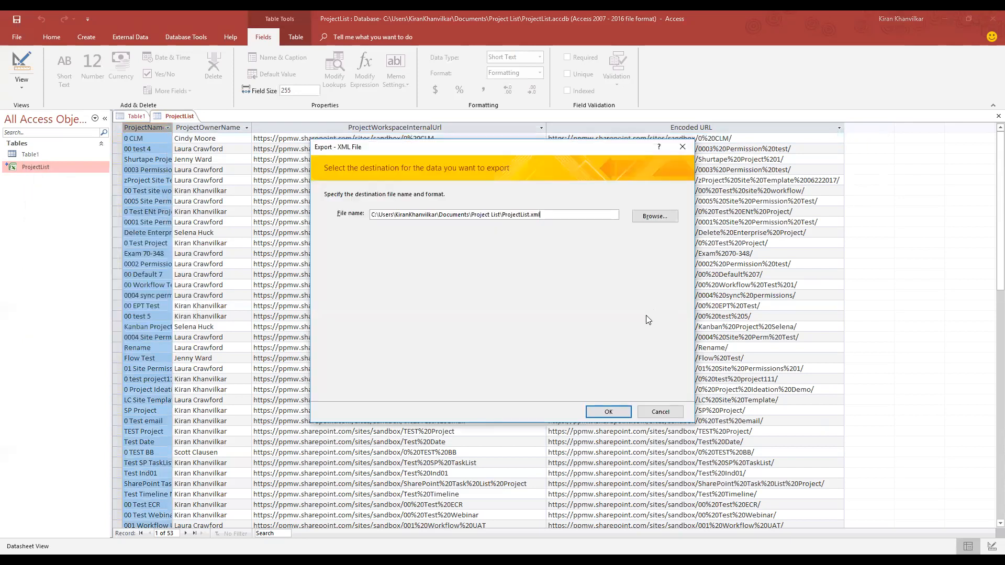
click(617, 410)
click(507, 230)
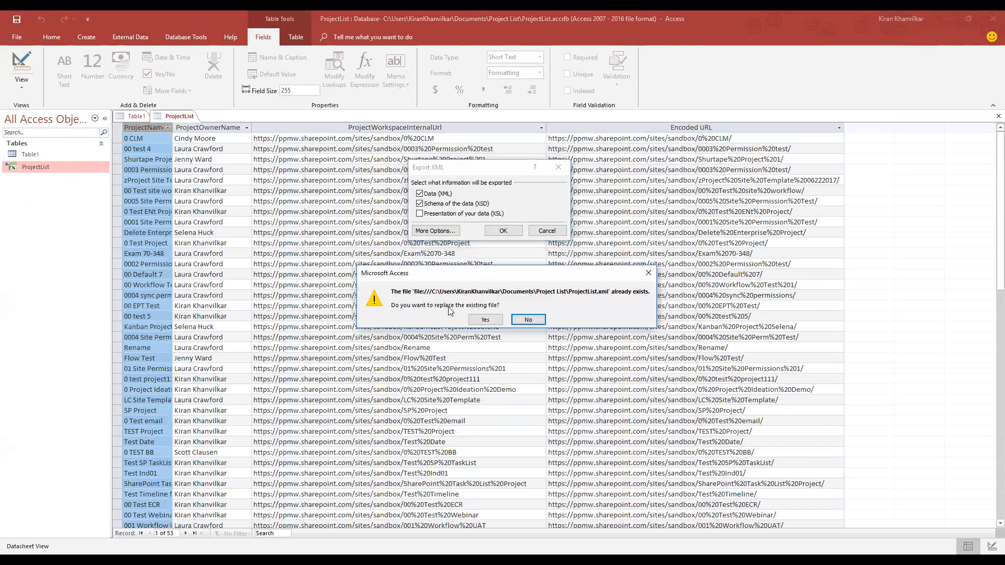
click(487, 320)
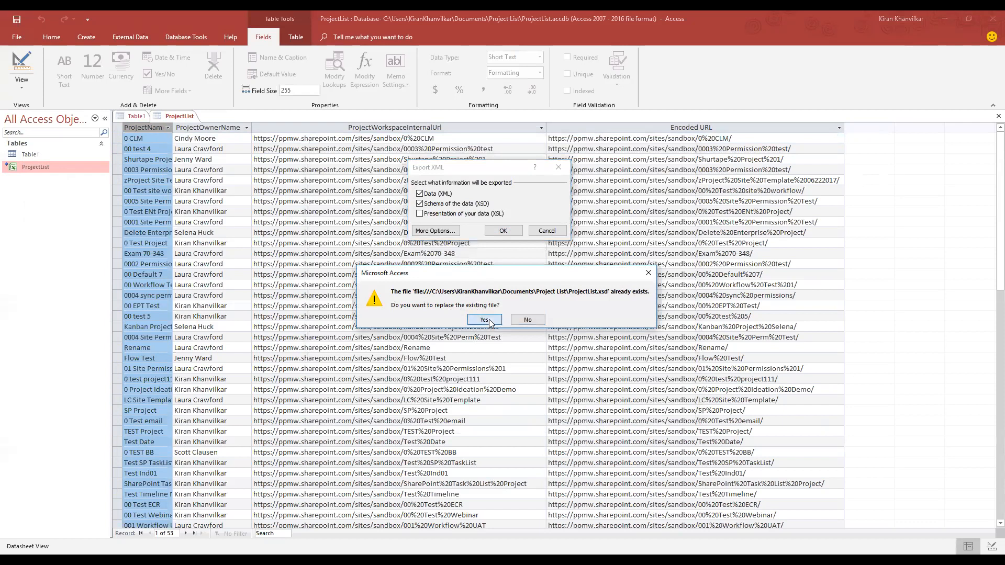
click(487, 320)
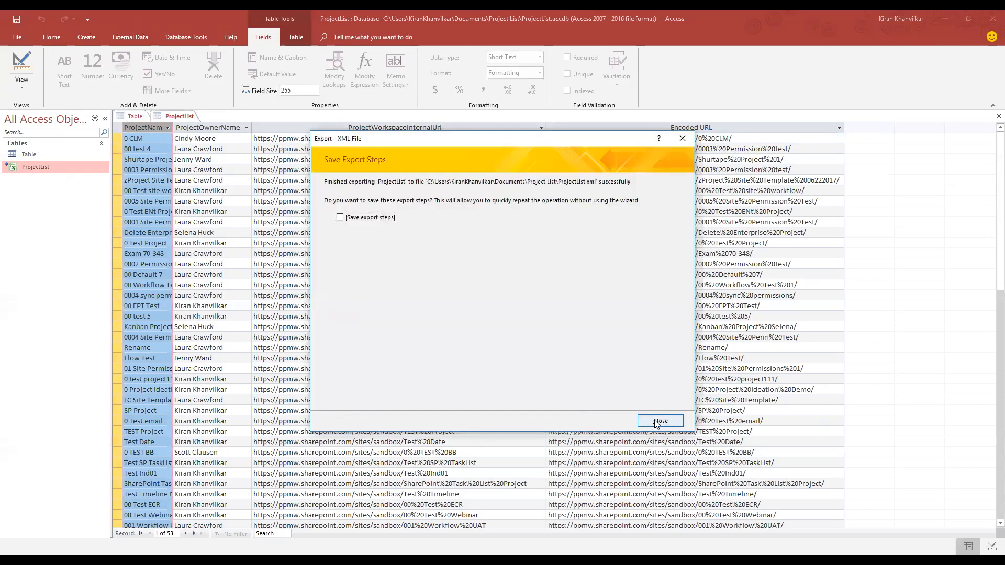
click(657, 423)
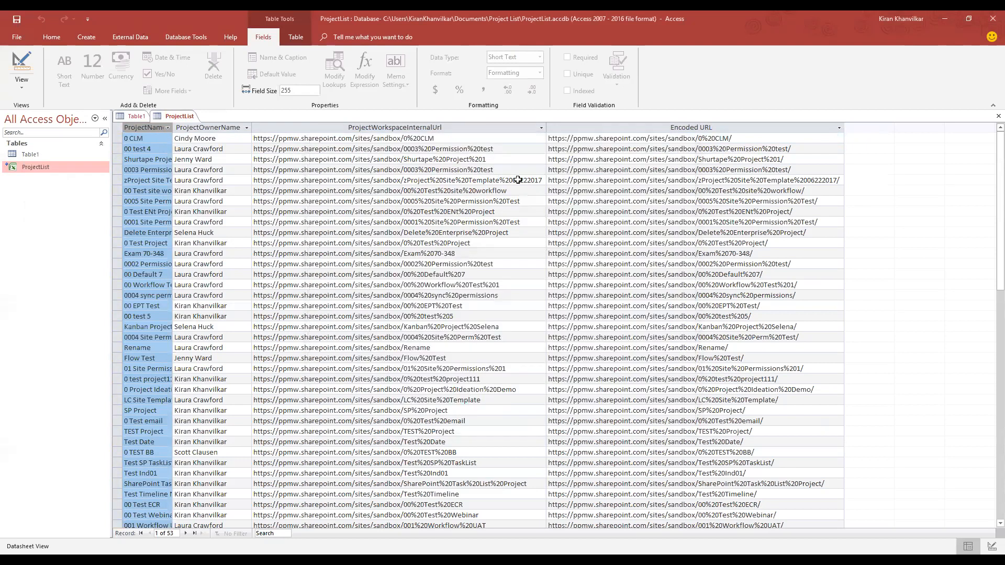
click(461, 135)
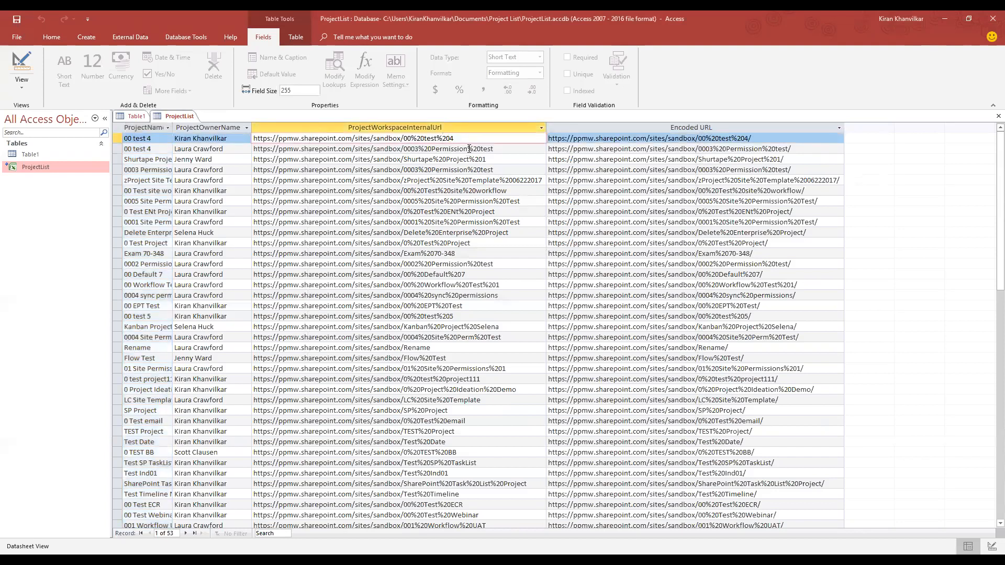
click(486, 150)
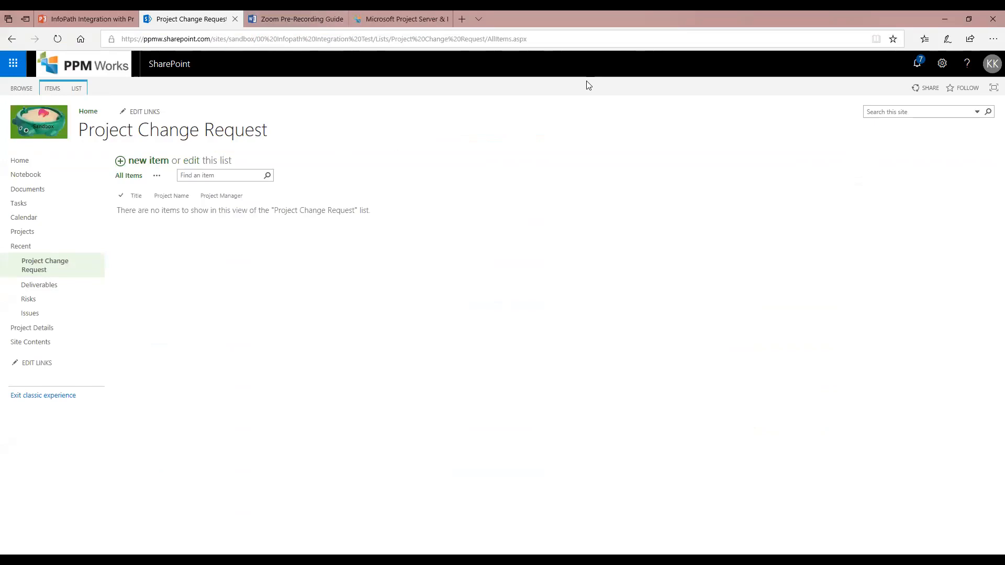
Return to the browser and load the sandbox Project Web App home page in place of the Zoom Pre-Recording Guide
mouse_move(267, 17)
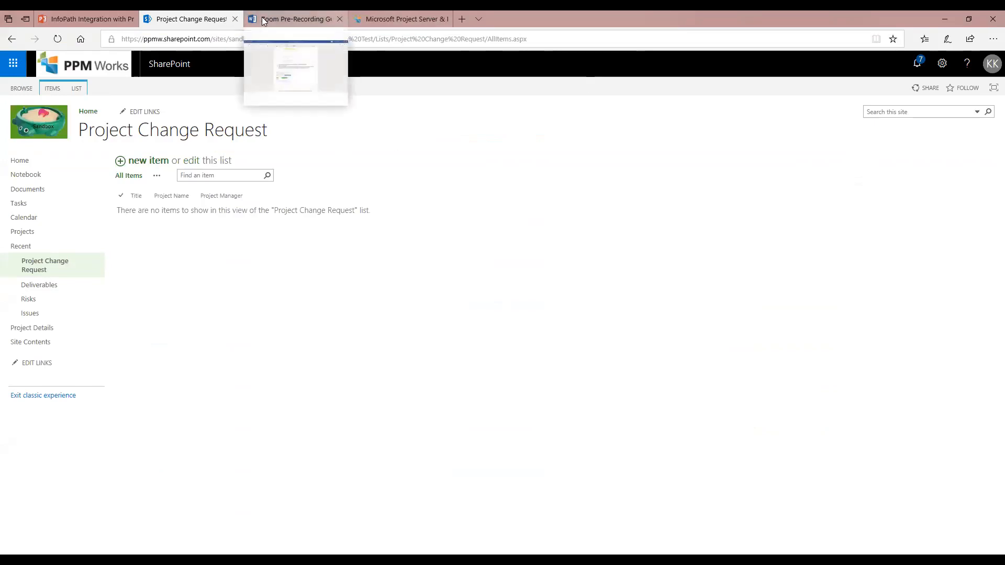
click(263, 21)
click(228, 39)
text(pp)
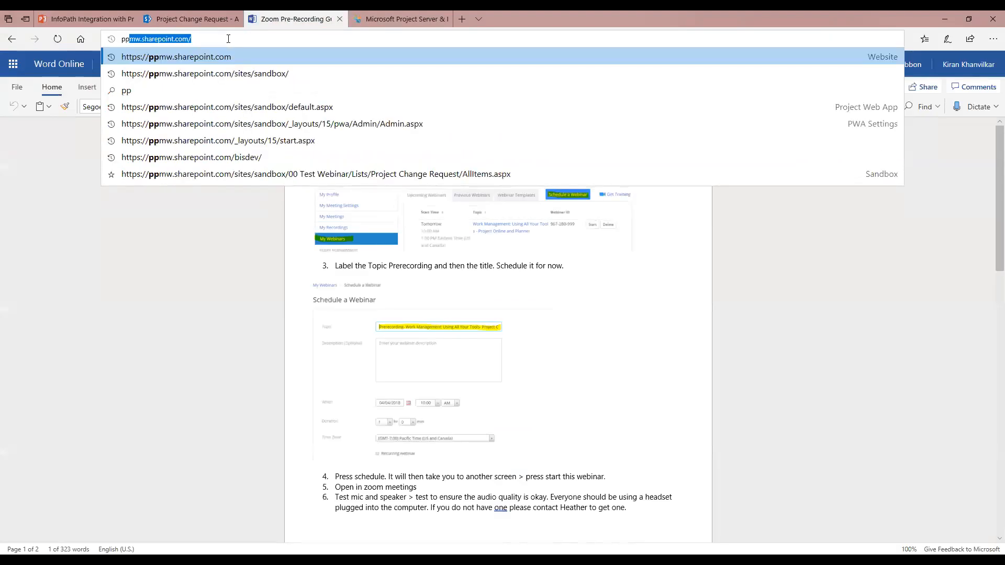
key(Down)
key(Down)
key(Up)
key(Return)
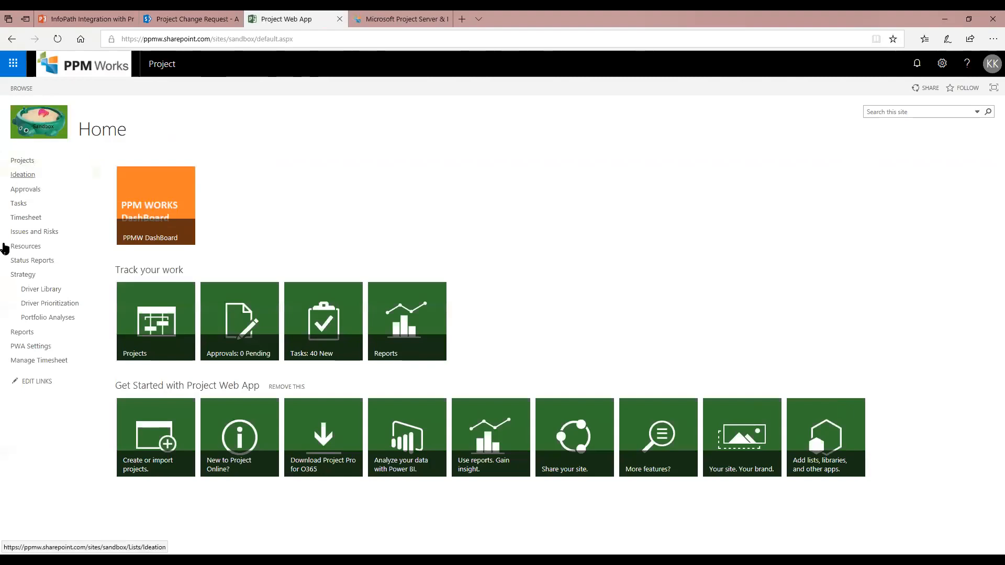
Open the Site Assets library from the sandbox site's contents
click(29, 347)
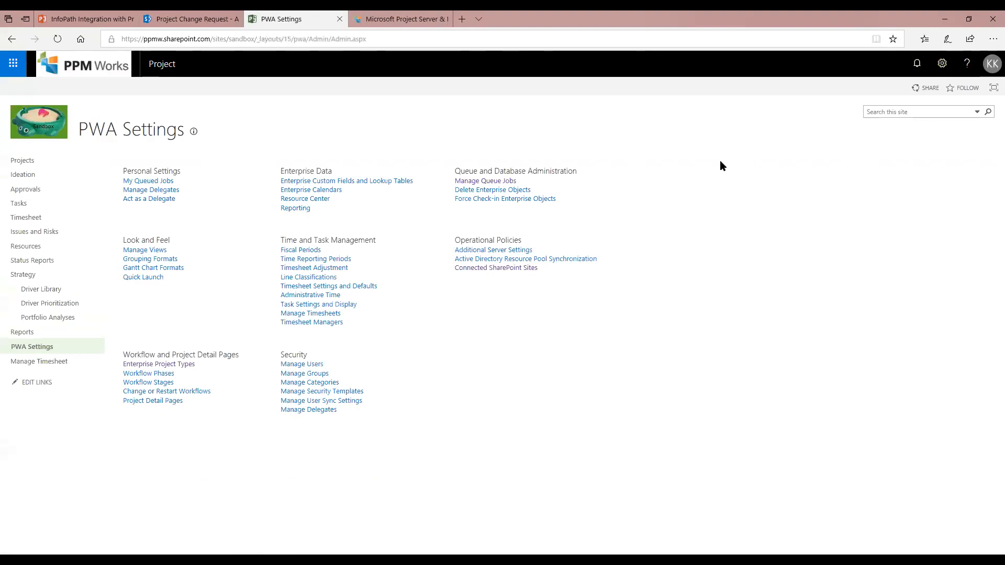
click(942, 64)
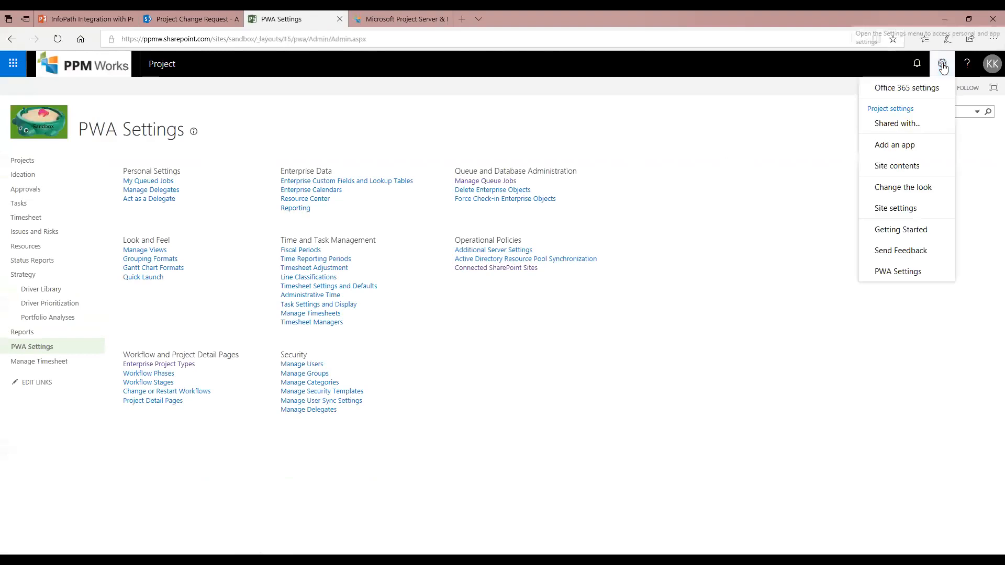
click(901, 165)
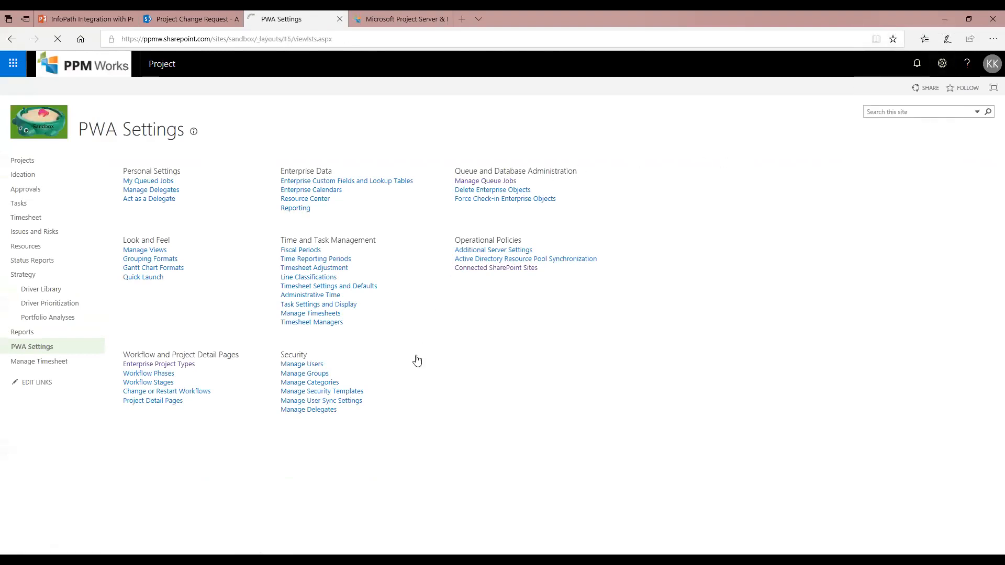
scroll(254, 392, down, 4)
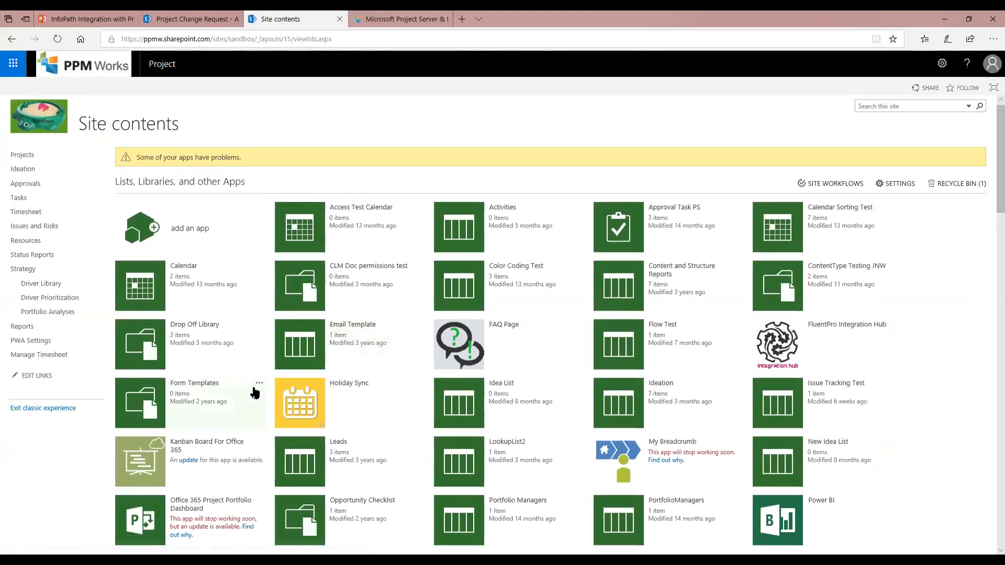
scroll(252, 391, down, 7)
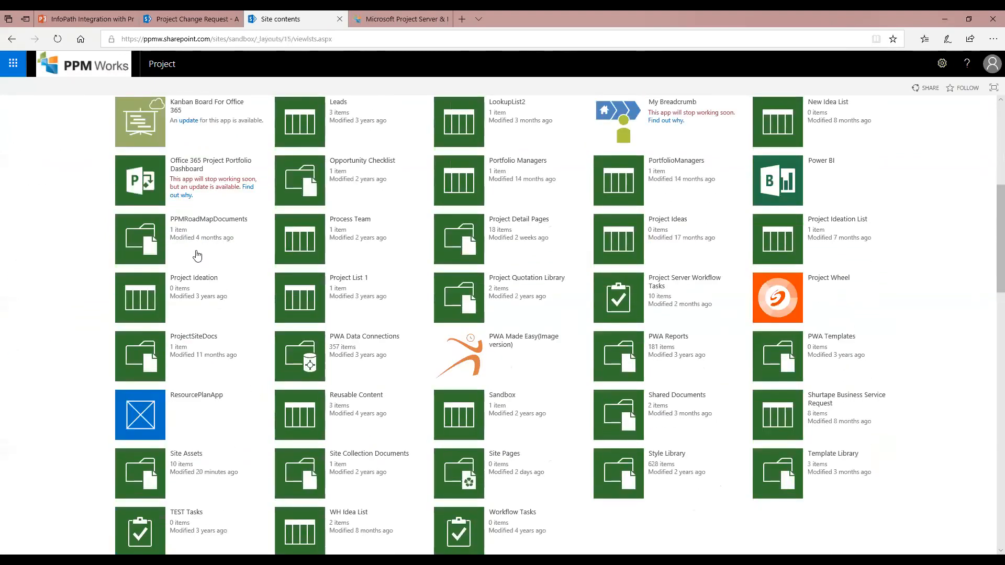
click(191, 249)
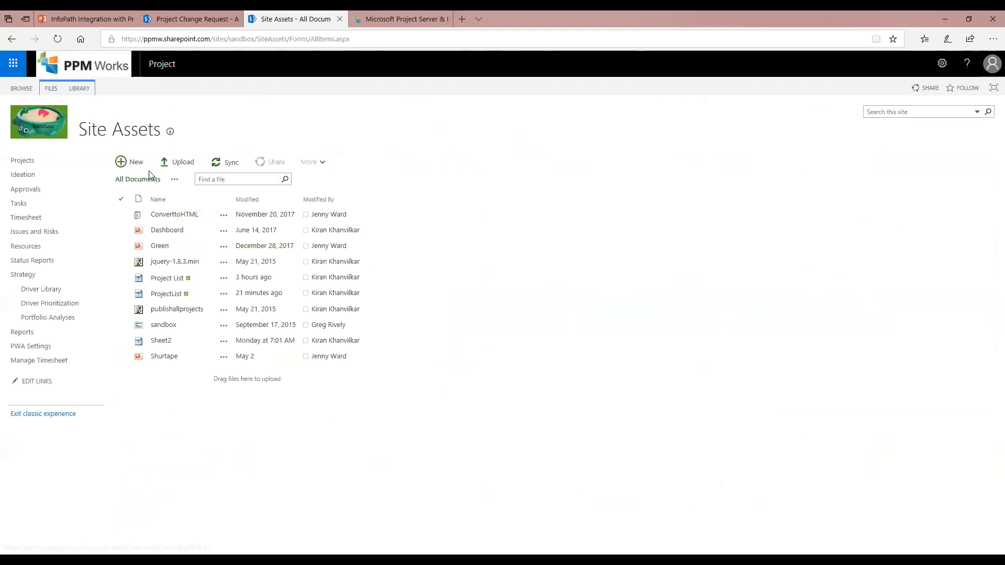
Upload the ProjectList XML document from the Project List folder to Site Assets as a new version of the existing file
click(178, 164)
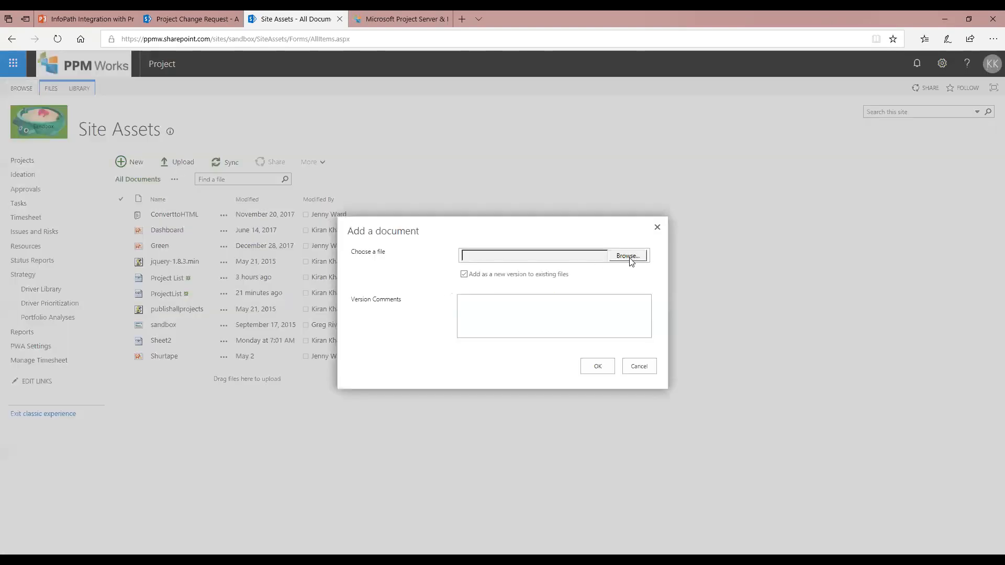
click(628, 255)
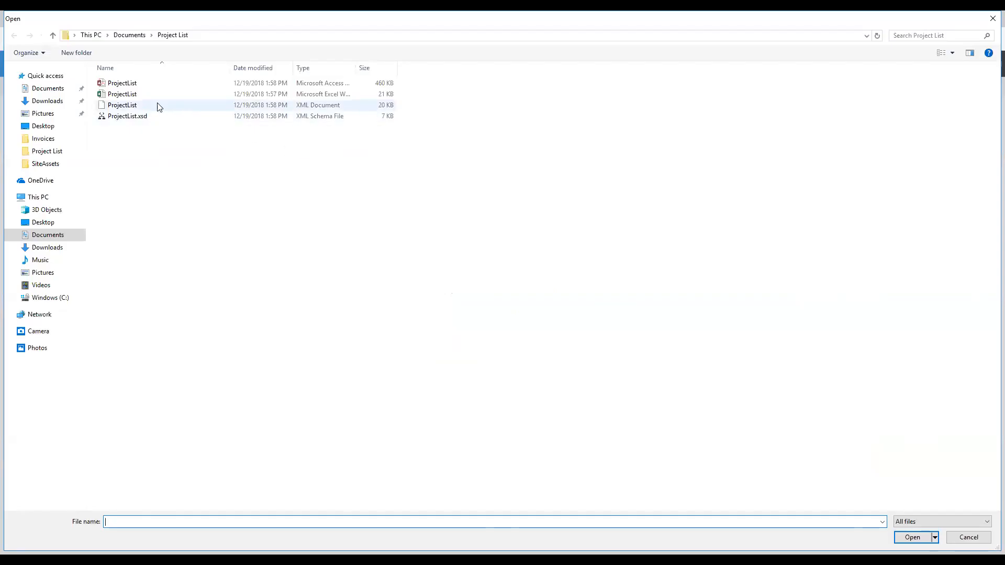
click(130, 109)
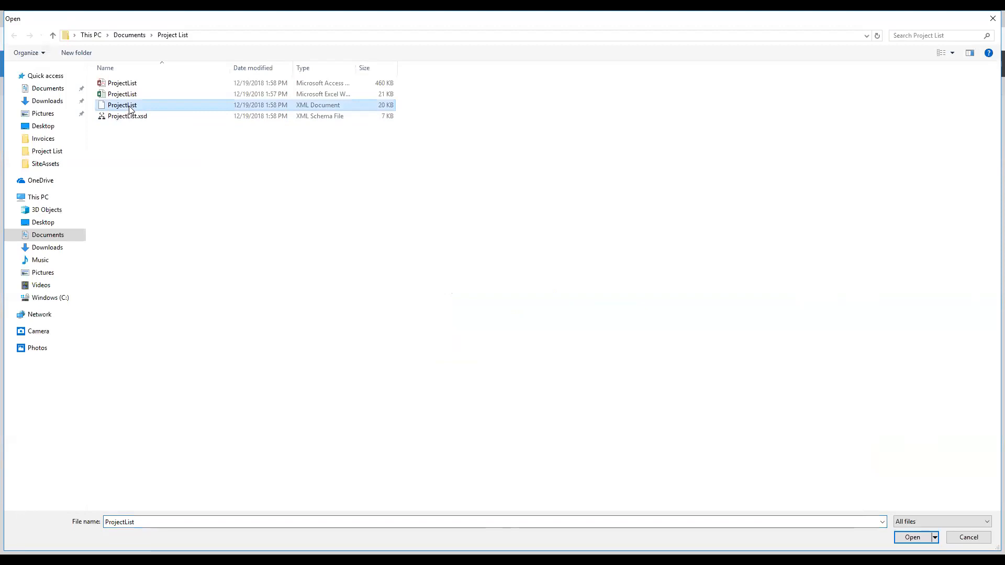
click(913, 538)
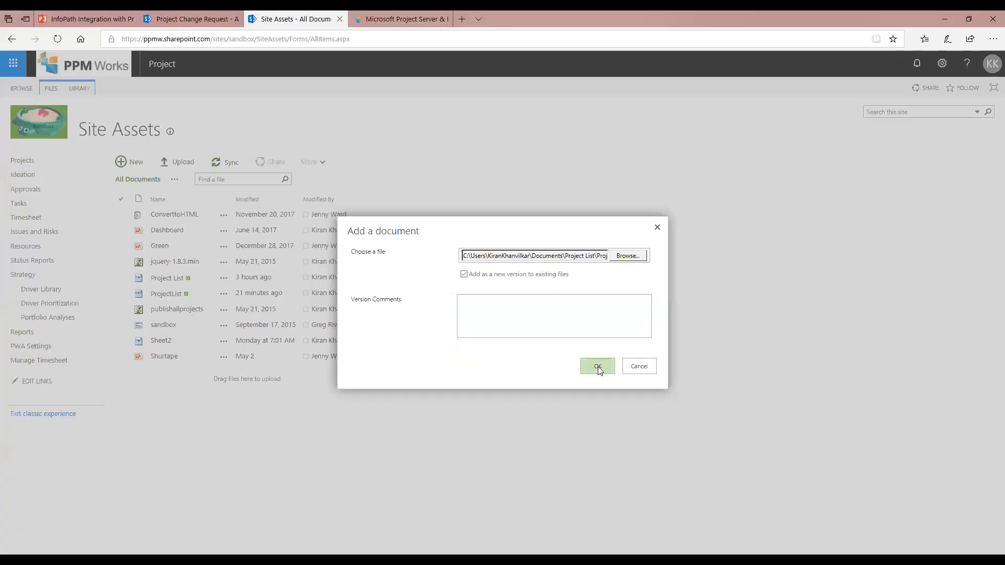
click(598, 366)
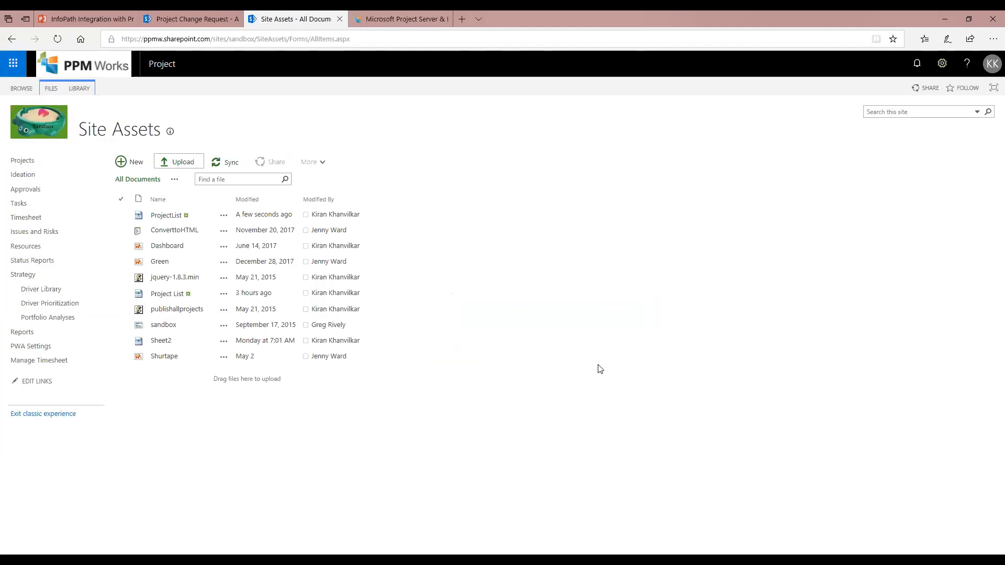
Return to the Project Change Request list and open a new item form to check its auto-filled project fields
click(169, 20)
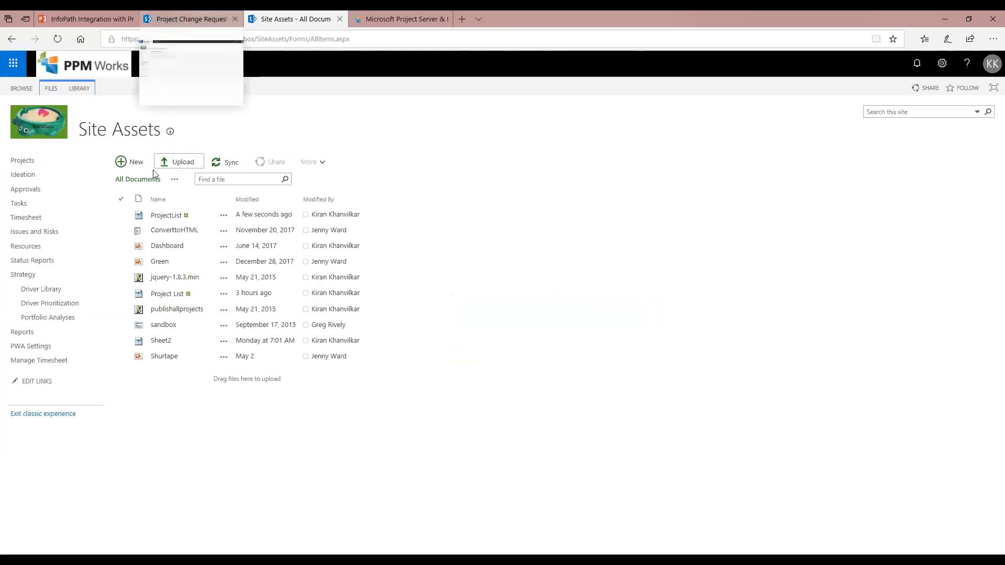
click(142, 164)
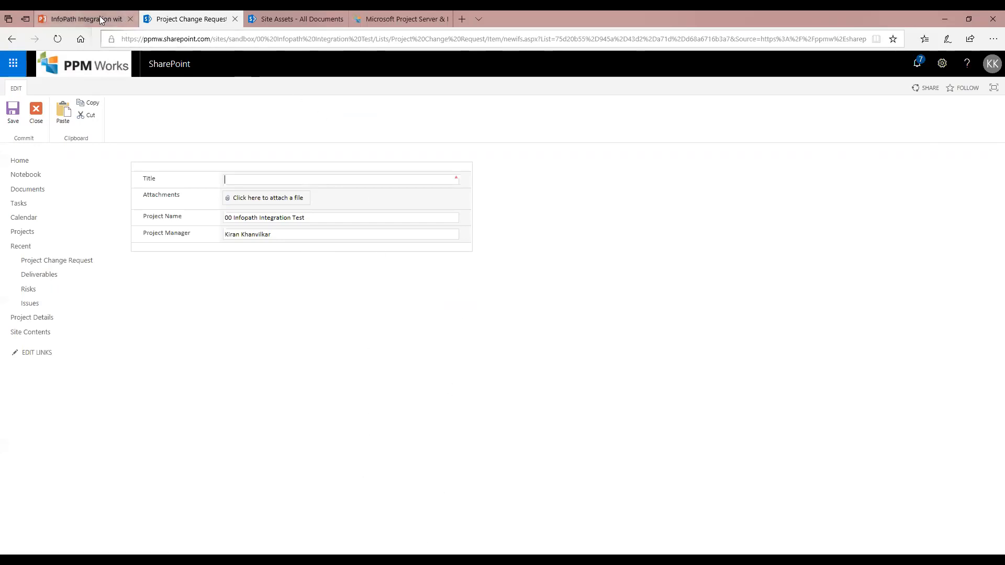
Switch to the InfoPath Integration presentation, start the slide show at the Demo slide, and advance to the Question and Answer slide
key(ctrl+shift+Tab)
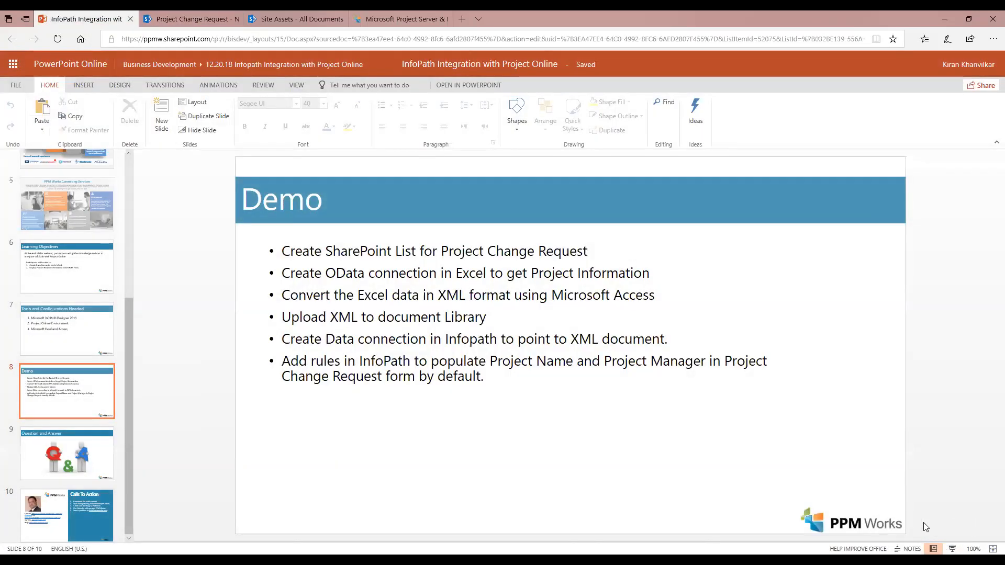
click(951, 549)
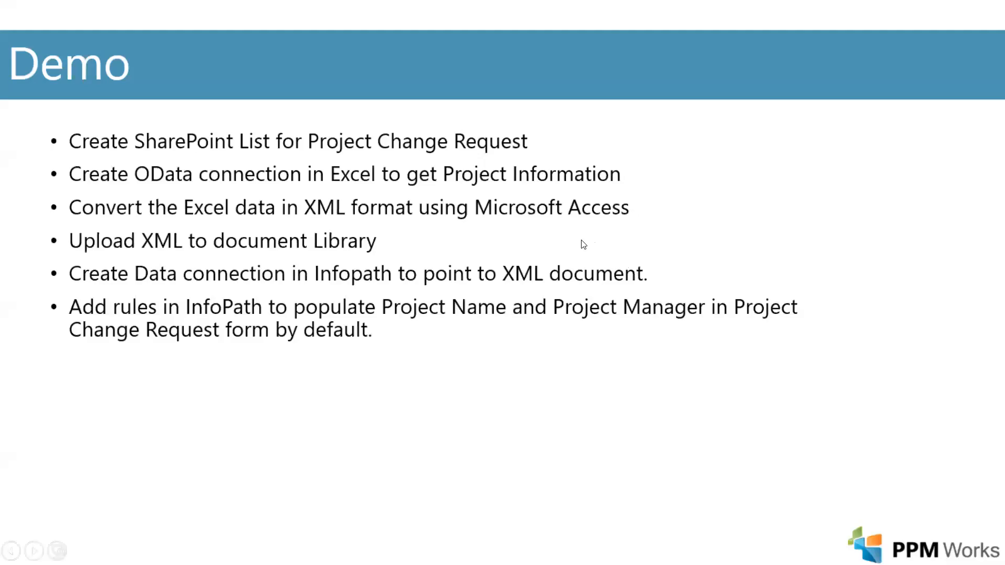
click(548, 251)
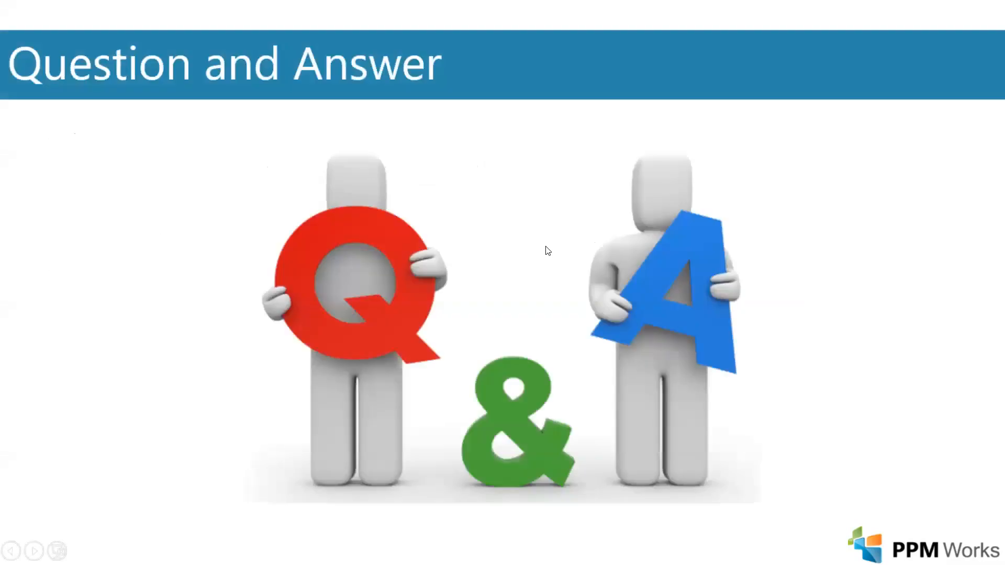